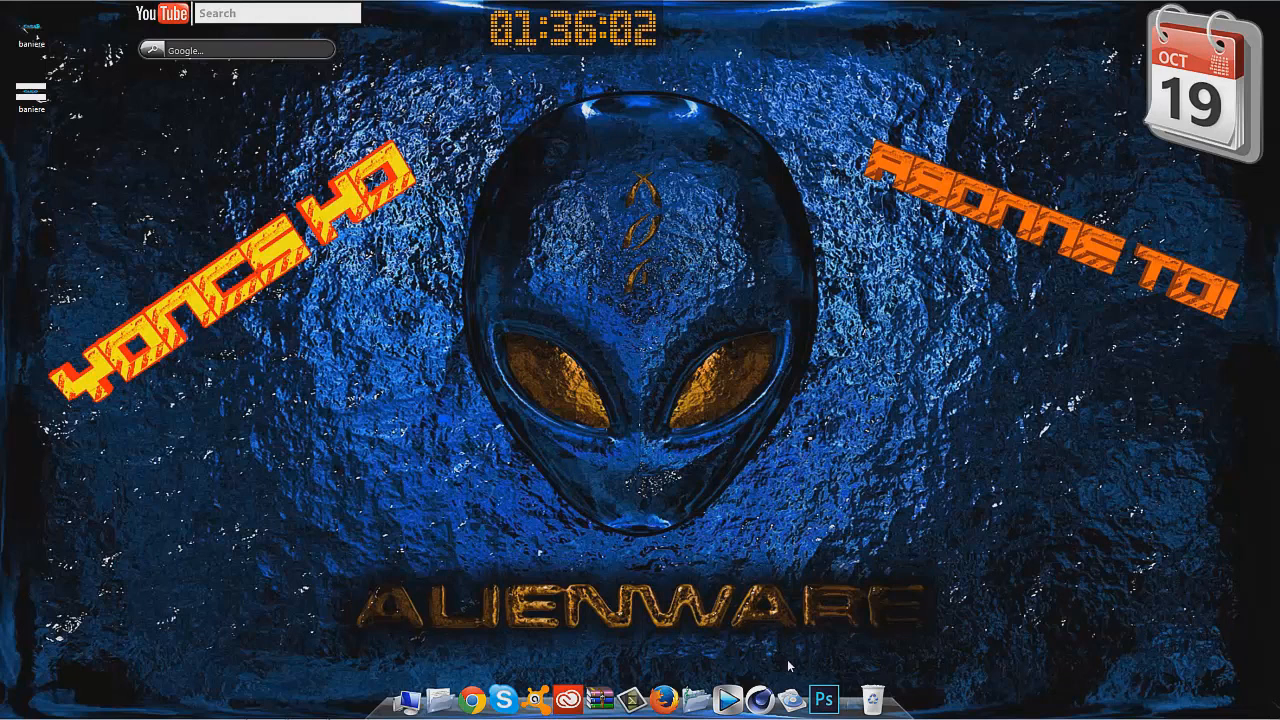
# Open the Photoshop banner template "baniere" from the "chaine youtube" folder.
pyautogui.click(786, 695)
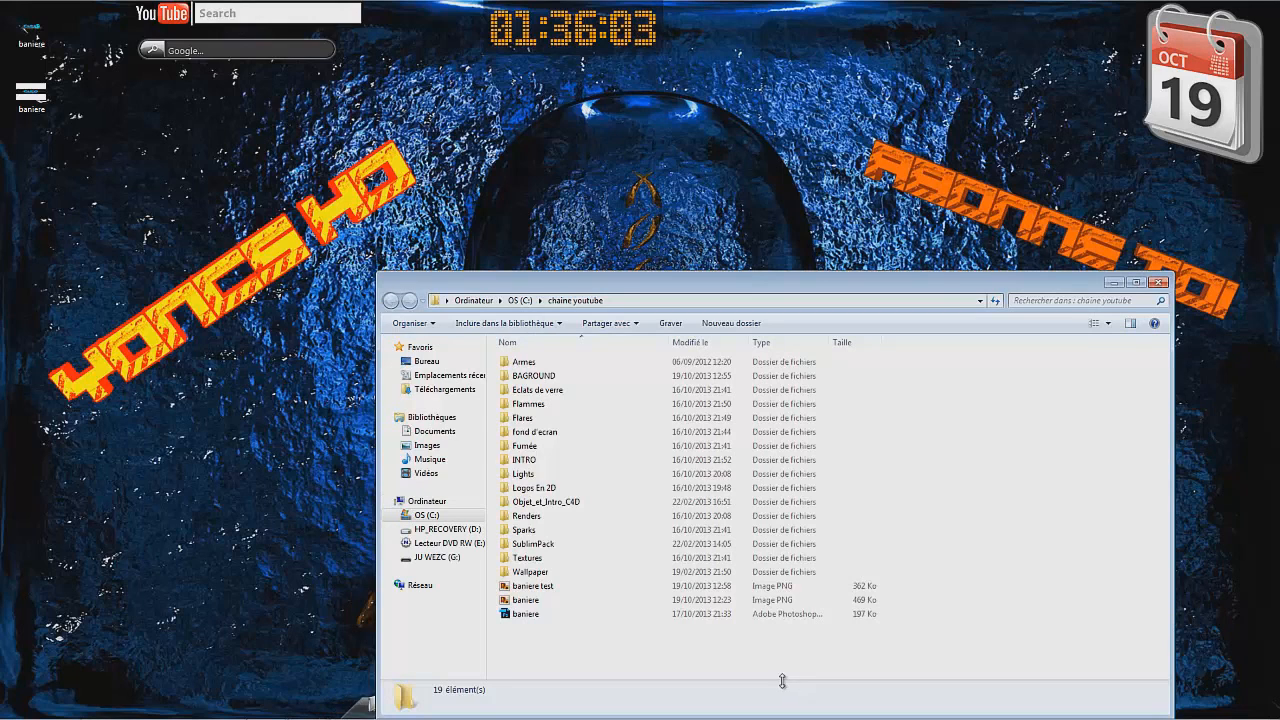
pyautogui.click(526, 617)
pyautogui.doubleClick(526, 615)
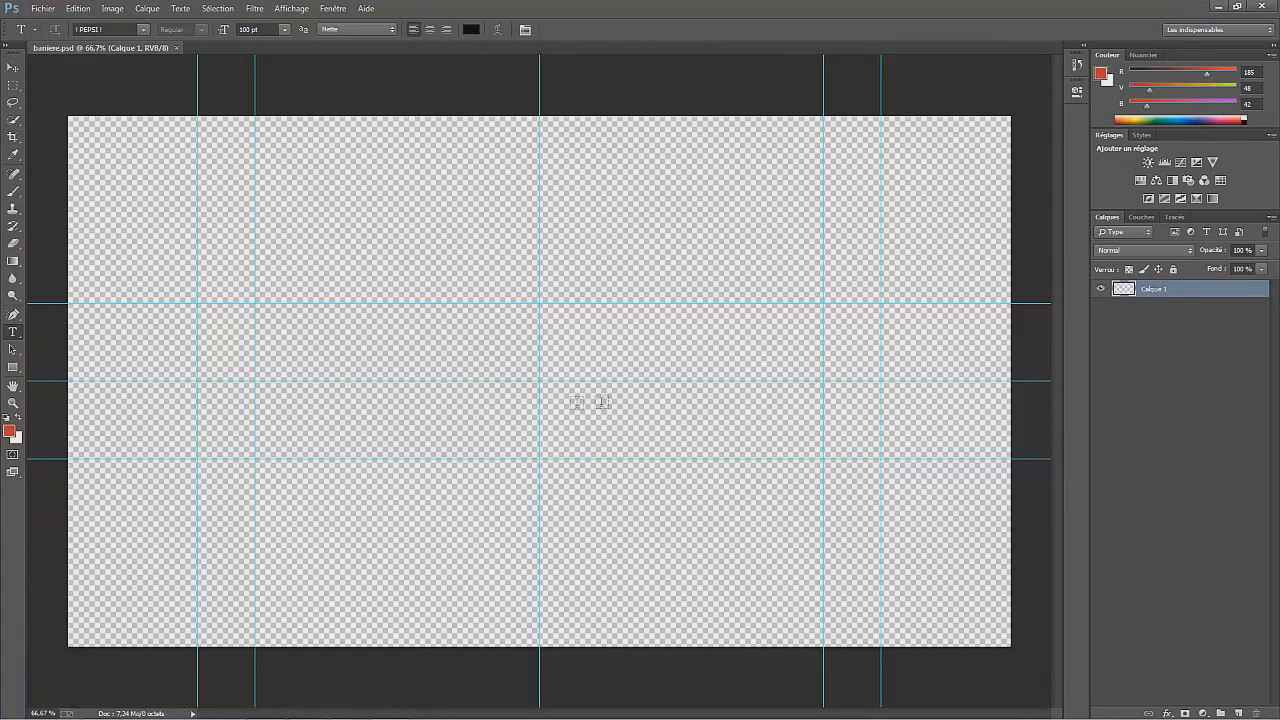
# Place the green Flare10 image from the Flares folder into the banner document.
pyautogui.click(42, 10)
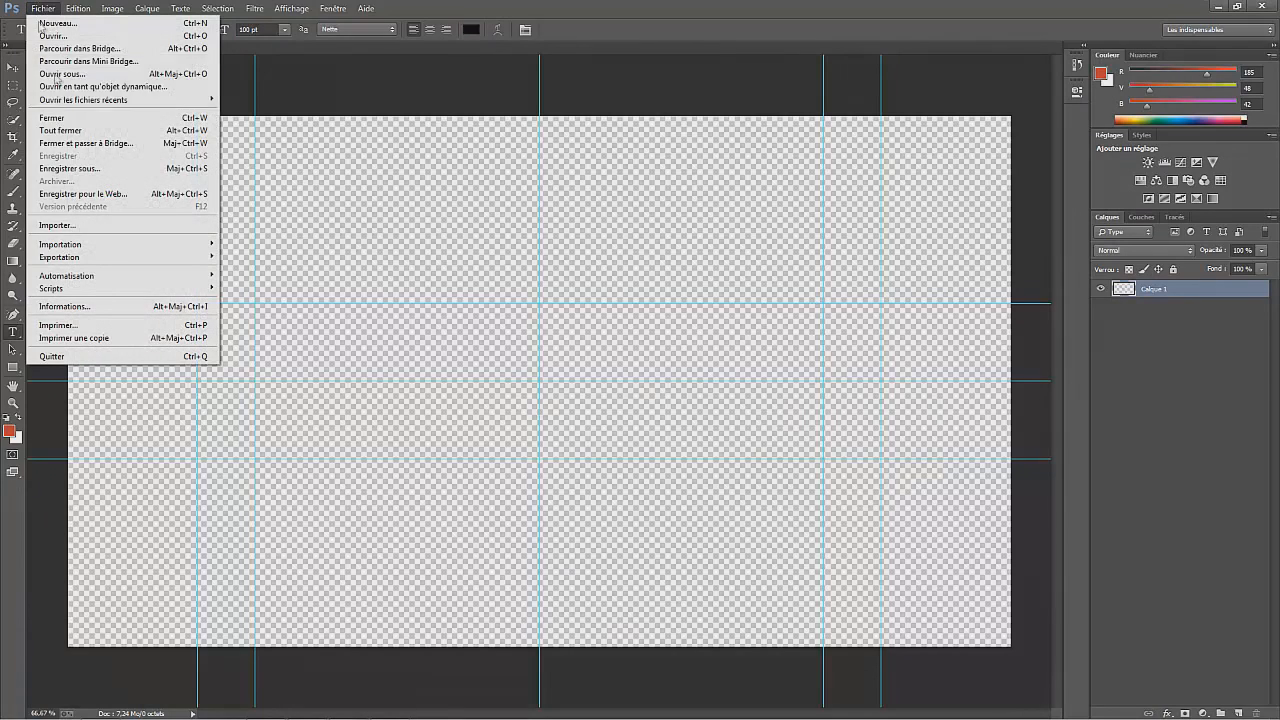
pyautogui.click(80, 225)
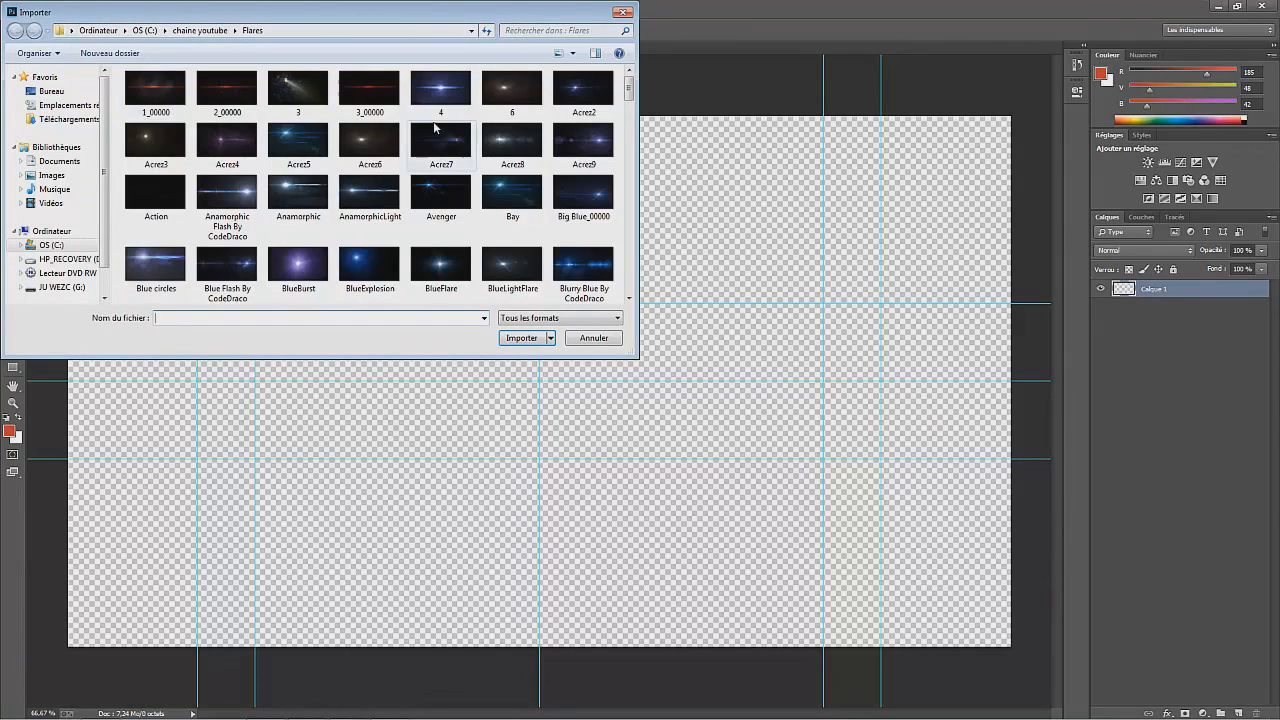
pyautogui.moveTo(629, 92); pyautogui.dragTo(650, 197)
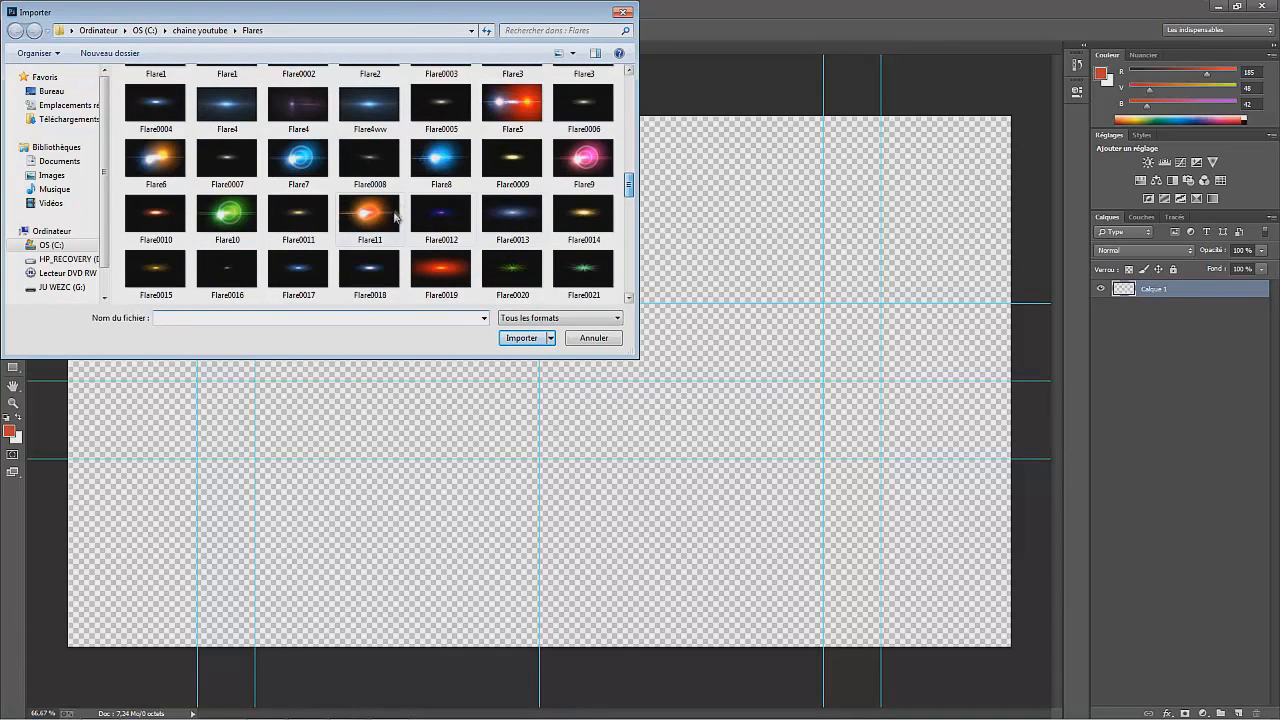
pyautogui.doubleClick(240, 218)
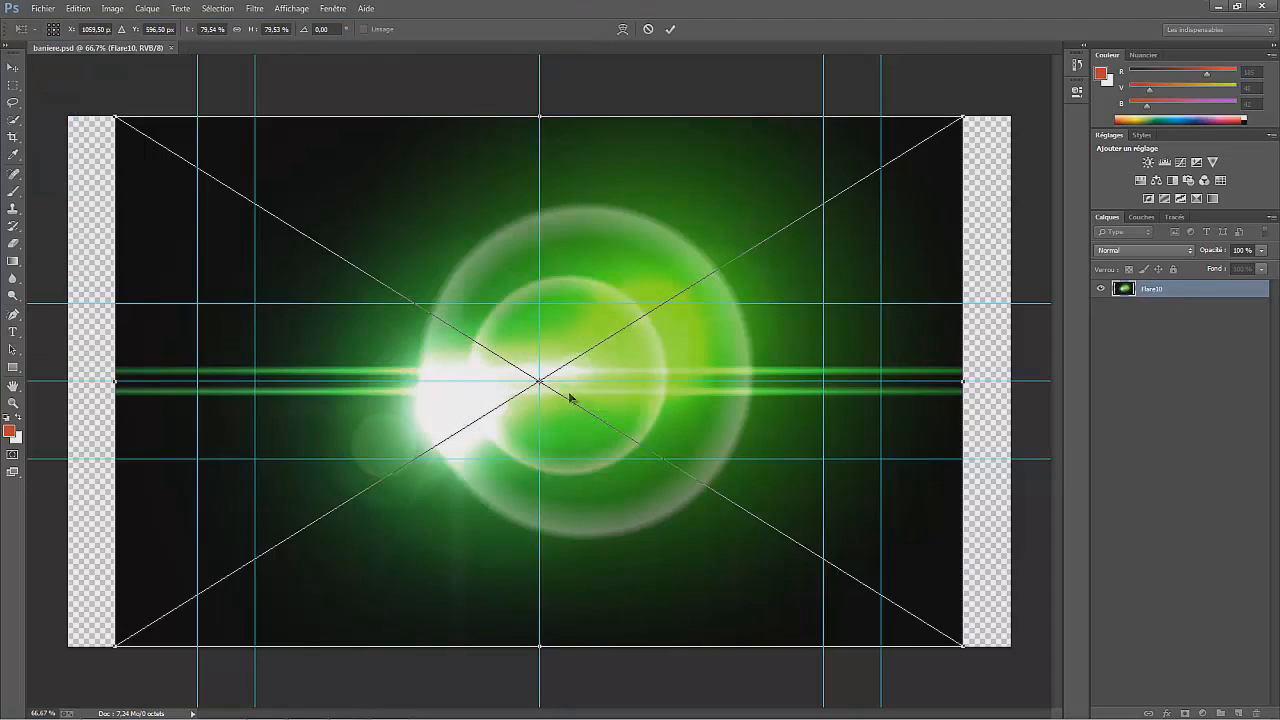
# Resize the placed flare to fit between the upper and lower horizontal guides across the full canvas width, and commit the transformation.
pyautogui.moveTo(539, 119); pyautogui.dragTo(539, 305)
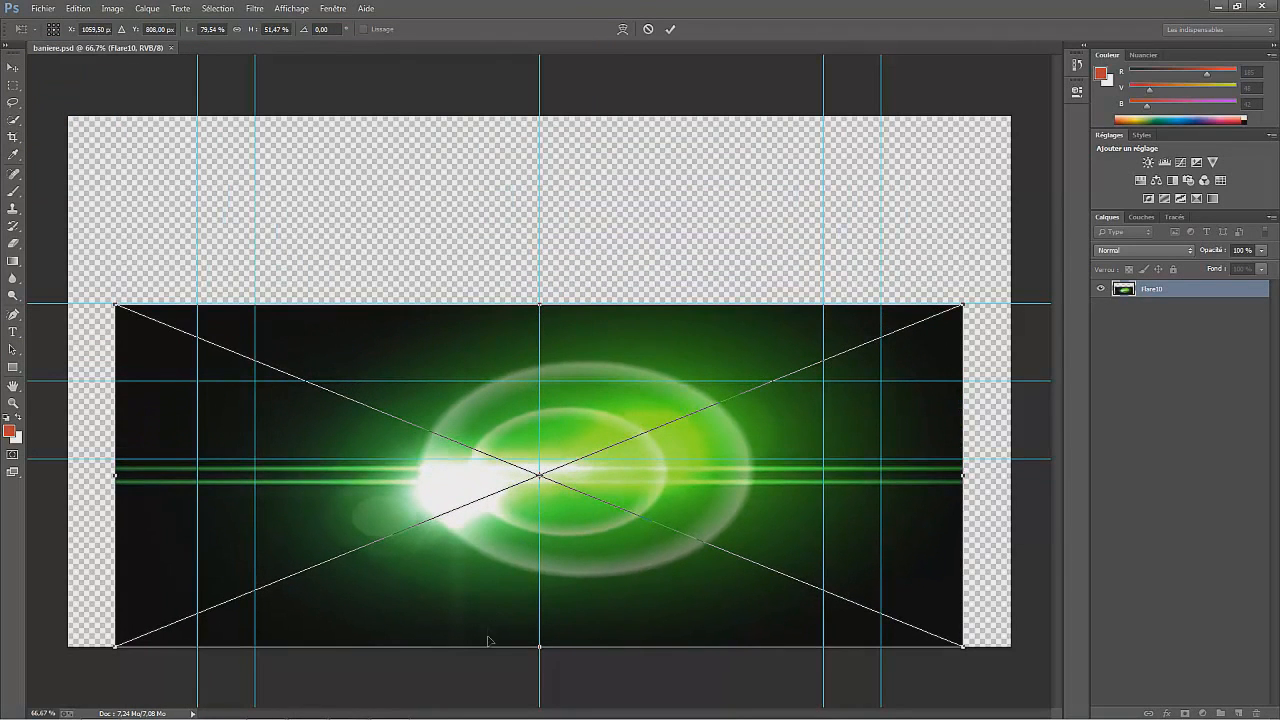
pyautogui.moveTo(540, 646); pyautogui.dragTo(540, 461)
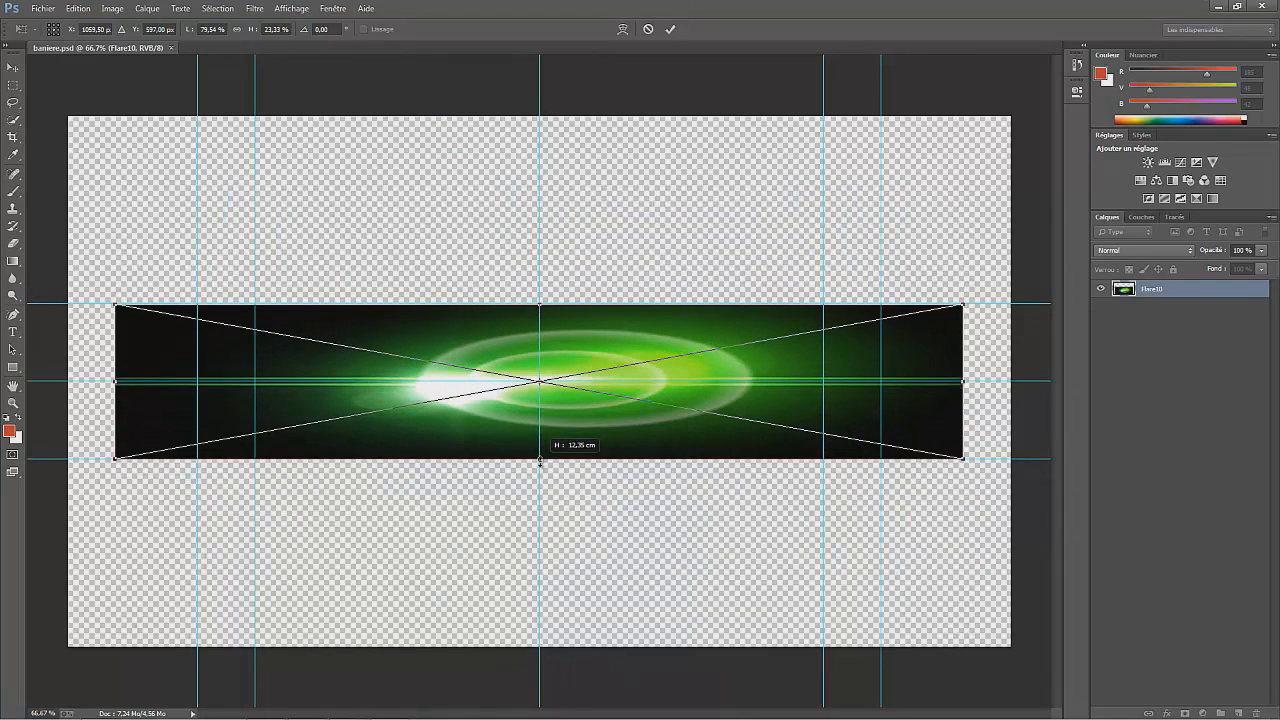
pyautogui.moveTo(112, 381); pyautogui.dragTo(68, 381)
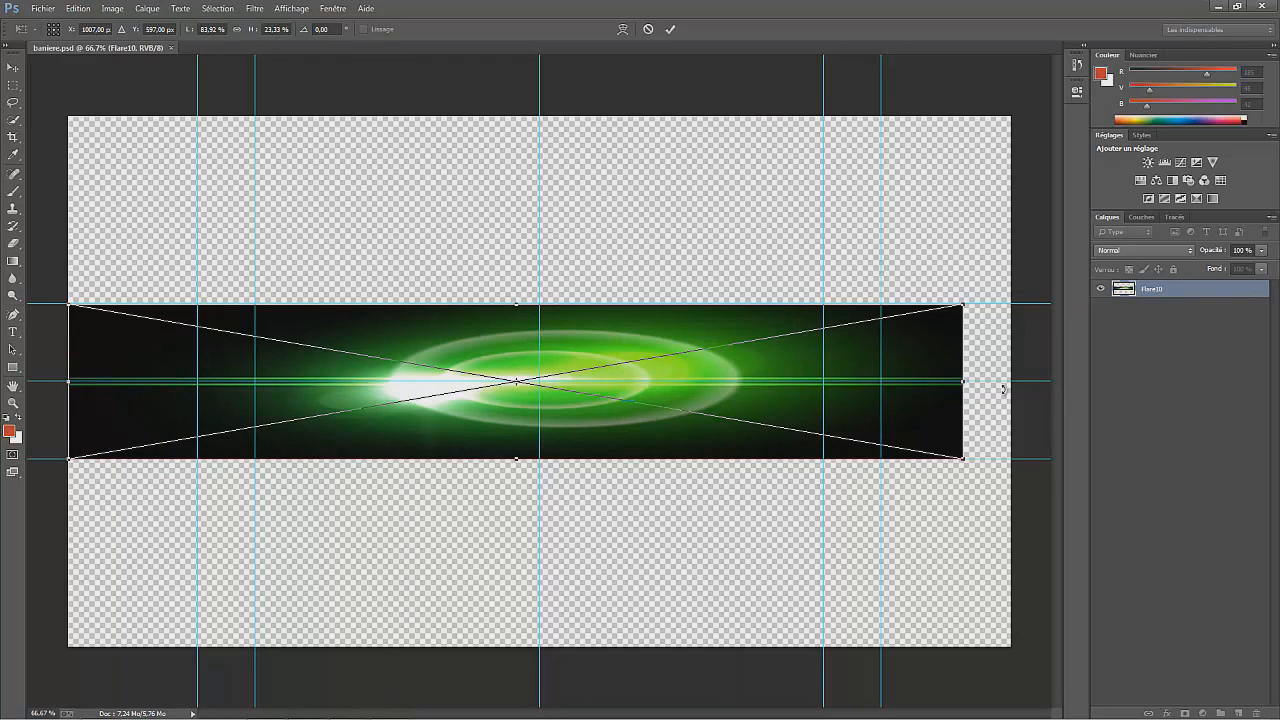
pyautogui.moveTo(960, 381); pyautogui.dragTo(1008, 381)
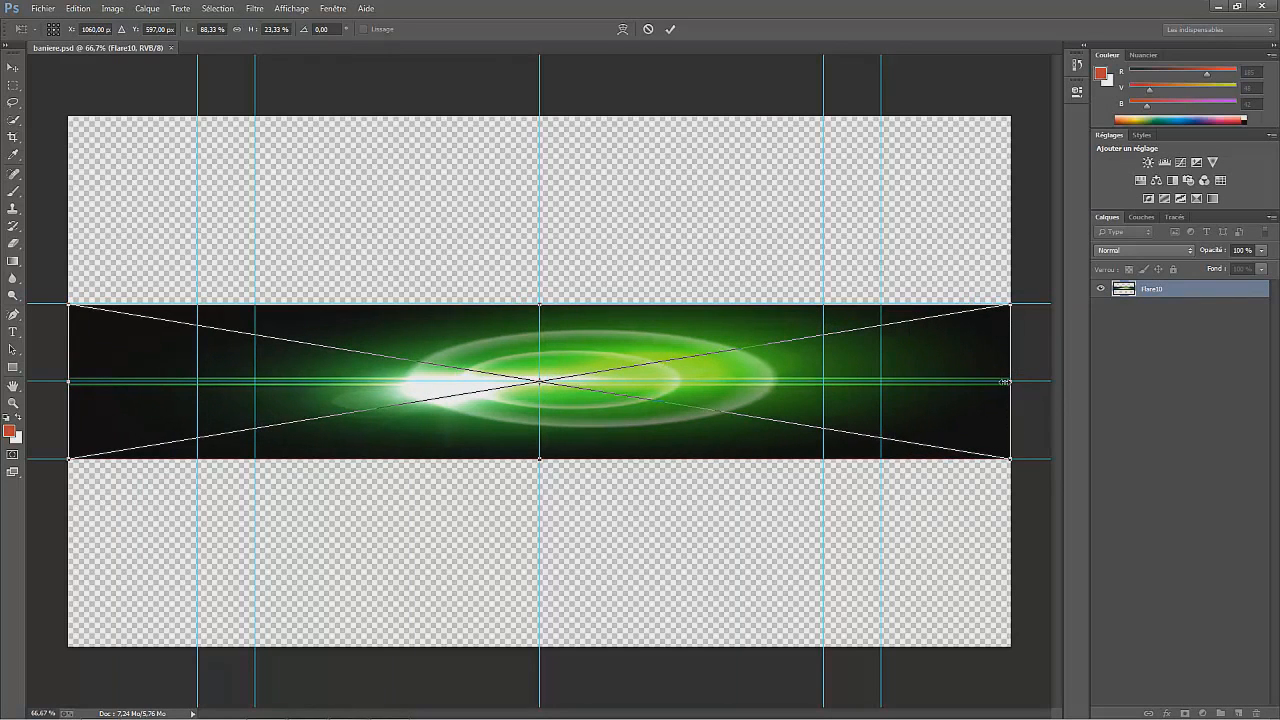
pyautogui.click(670, 29)
pyautogui.press('t')
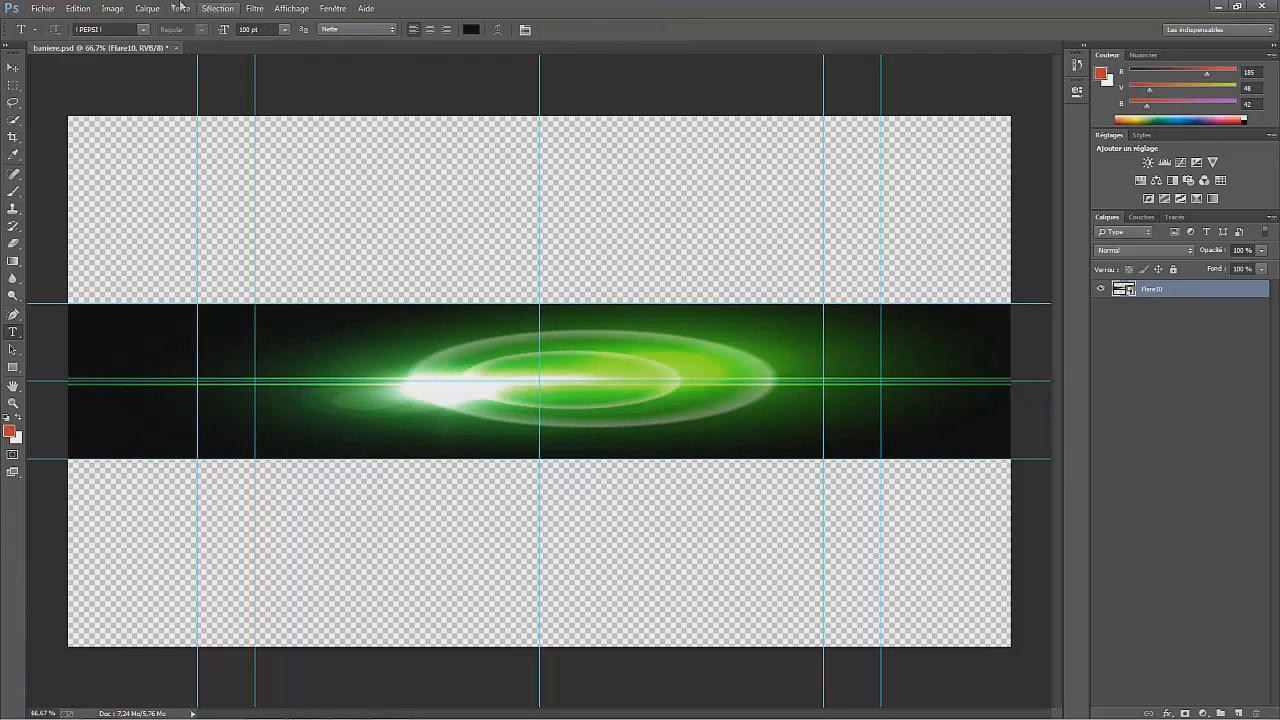
# Add three empty layers above the flare and select the lowest of them.
pyautogui.click(1247, 686)
pyautogui.click(1238, 713)
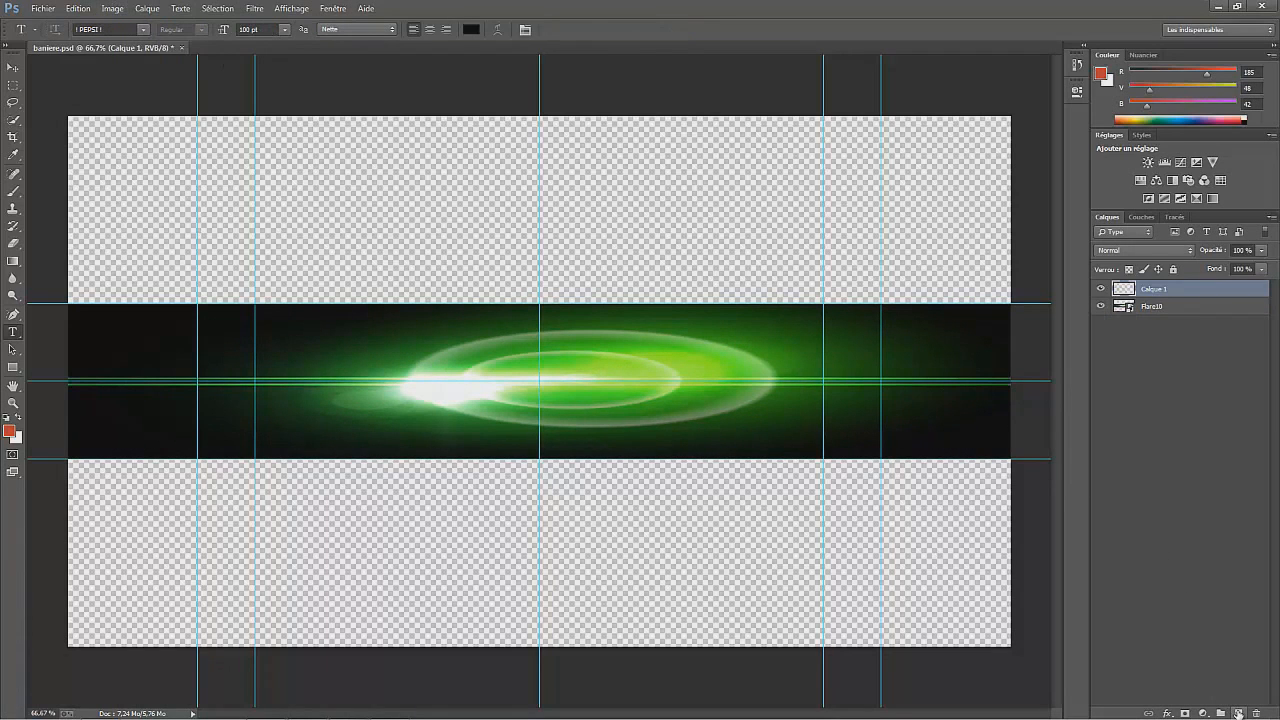
pyautogui.click(1238, 713)
pyautogui.click(1238, 713)
pyautogui.click(1189, 323)
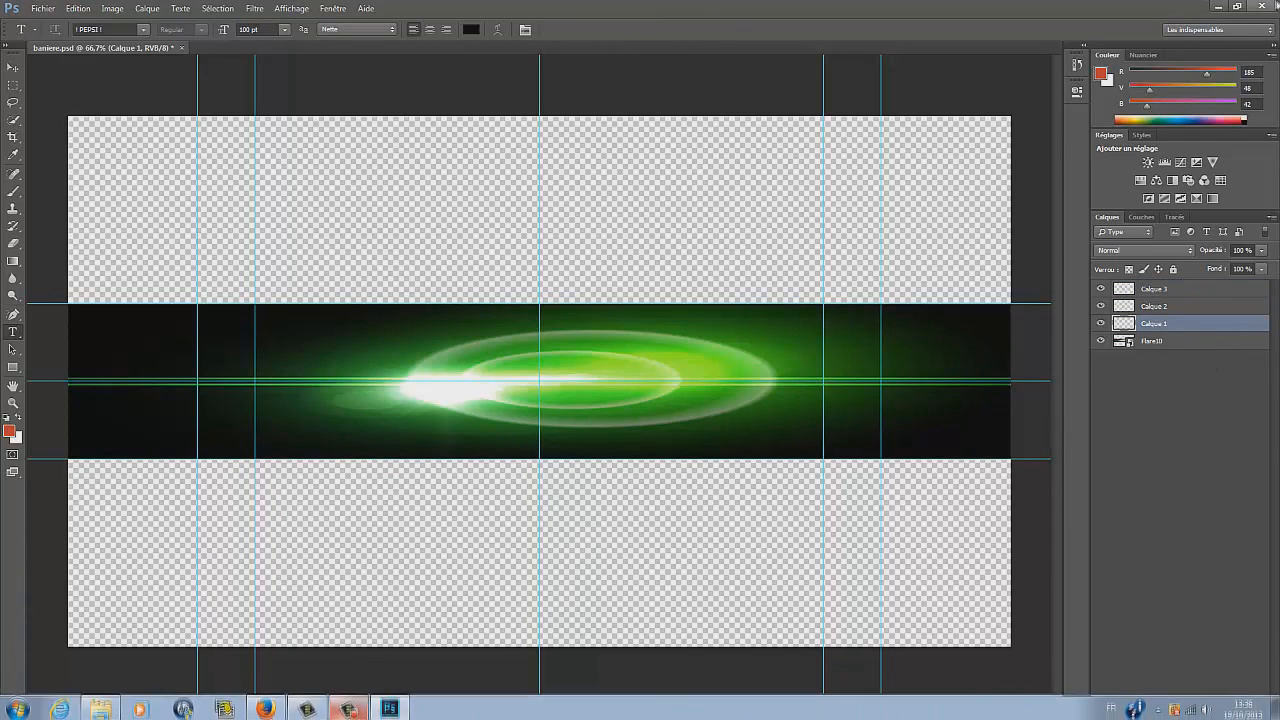
# Minimize the banner document, close the folder window and switch to CINEMA 4D R14.
pyautogui.click(1218, 6)
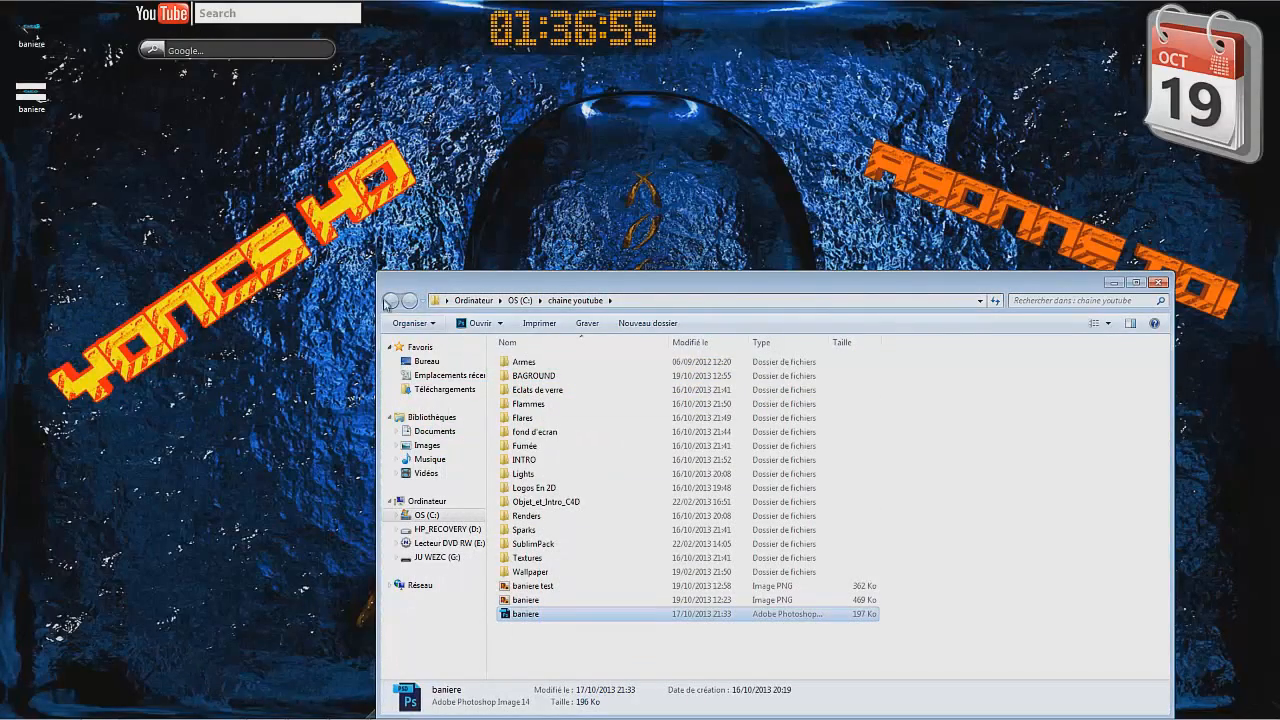
pyautogui.click(1159, 282)
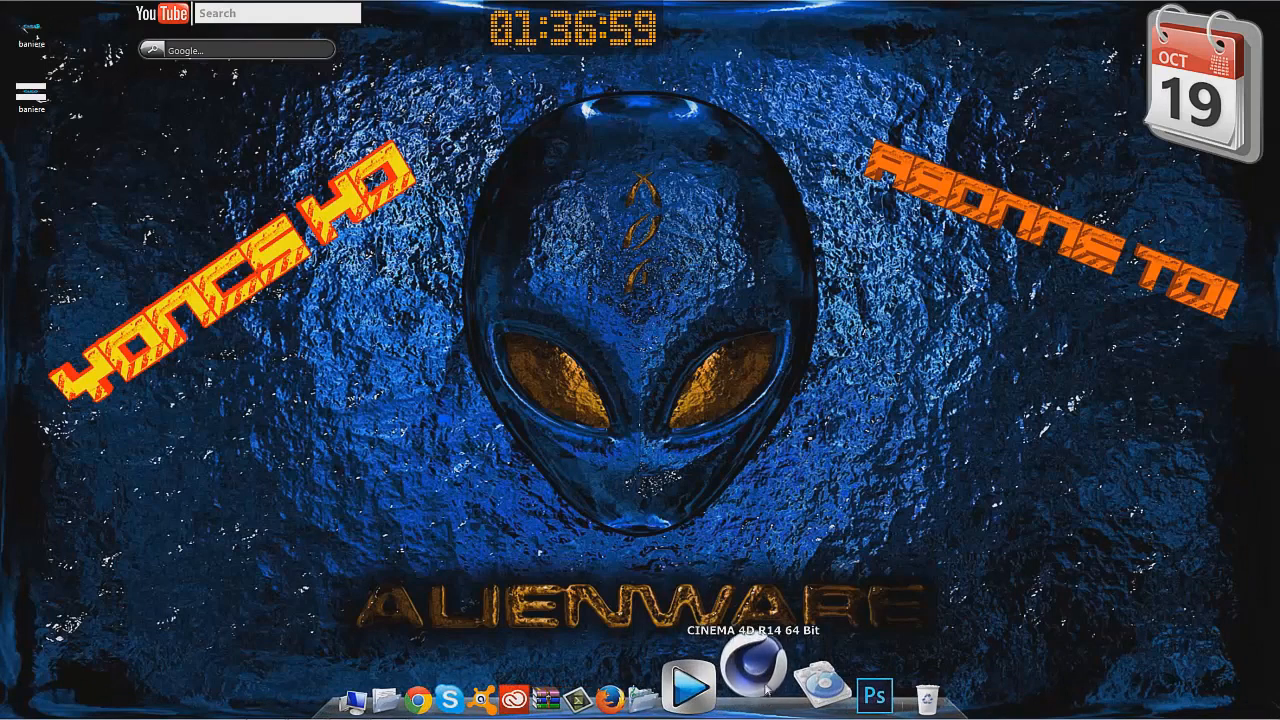
pyautogui.click(785, 660)
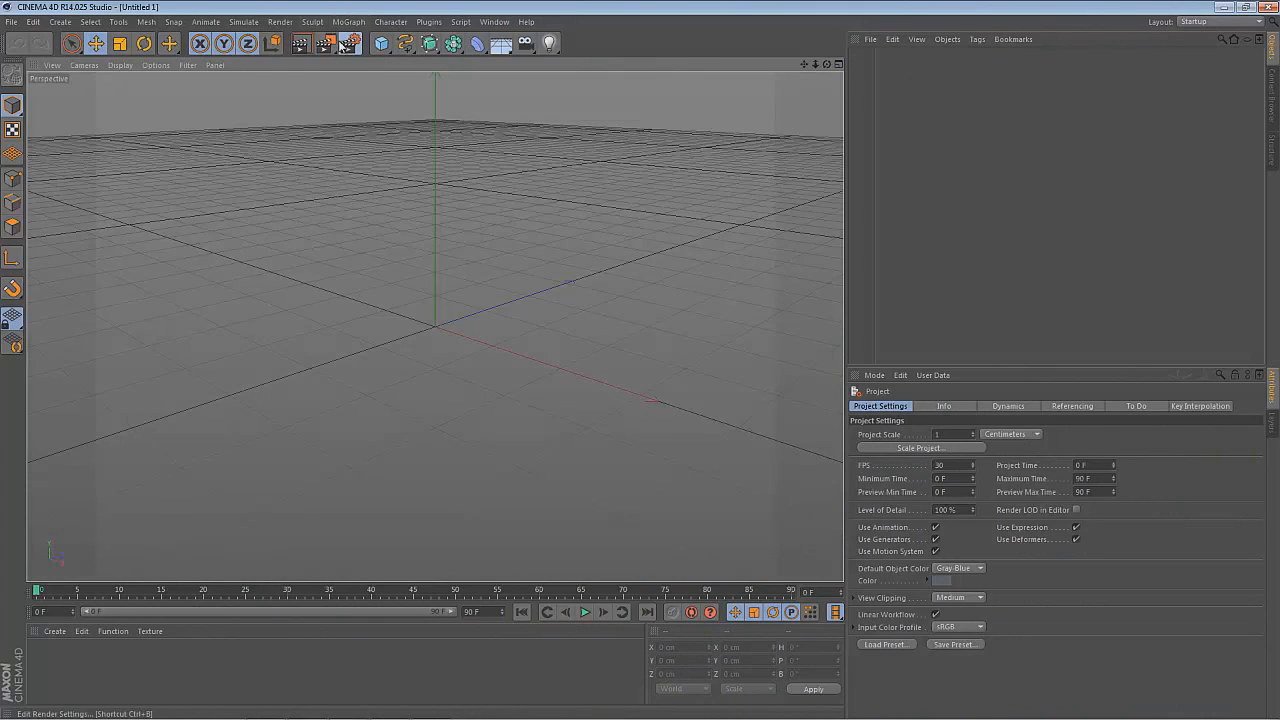
# Set the render output size to 1920 x 1080 pixels.
pyautogui.click(348, 44)
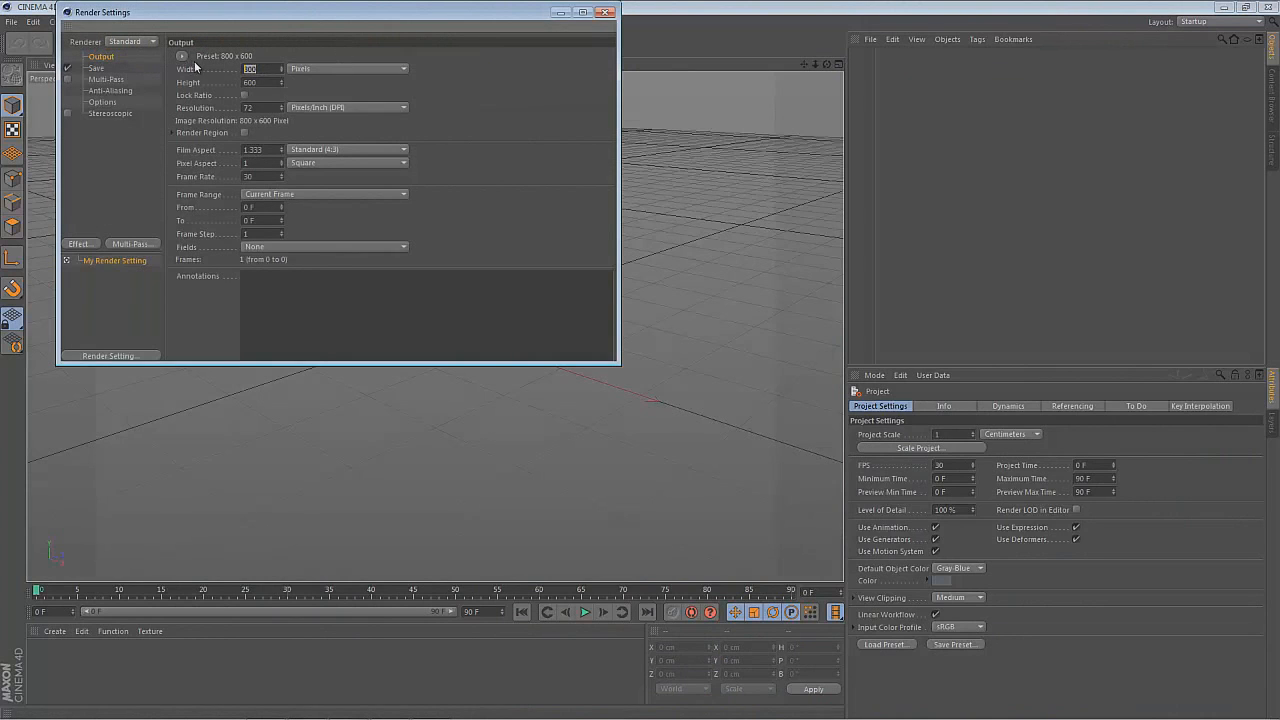
pyautogui.write('1920')
pyautogui.press('Tab')
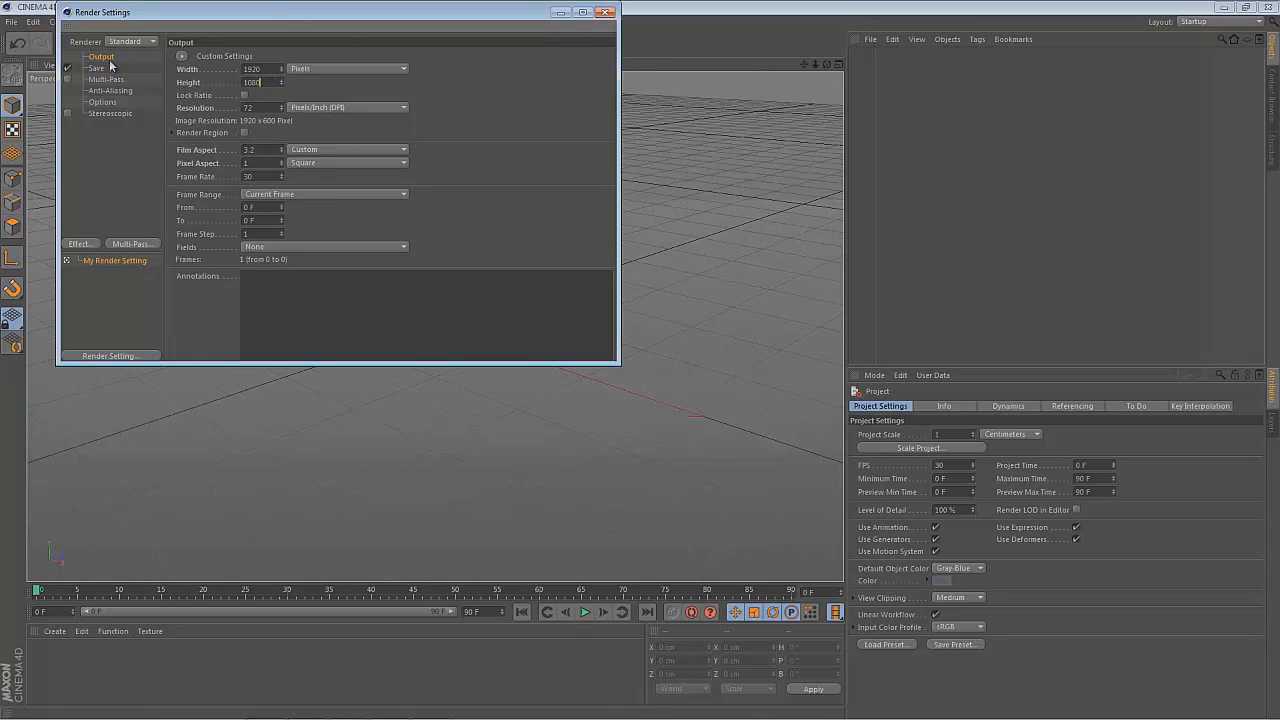
# Set the render to save to the desktop under the file name "test 3".
pyautogui.click(103, 69)
pyautogui.click(601, 80)
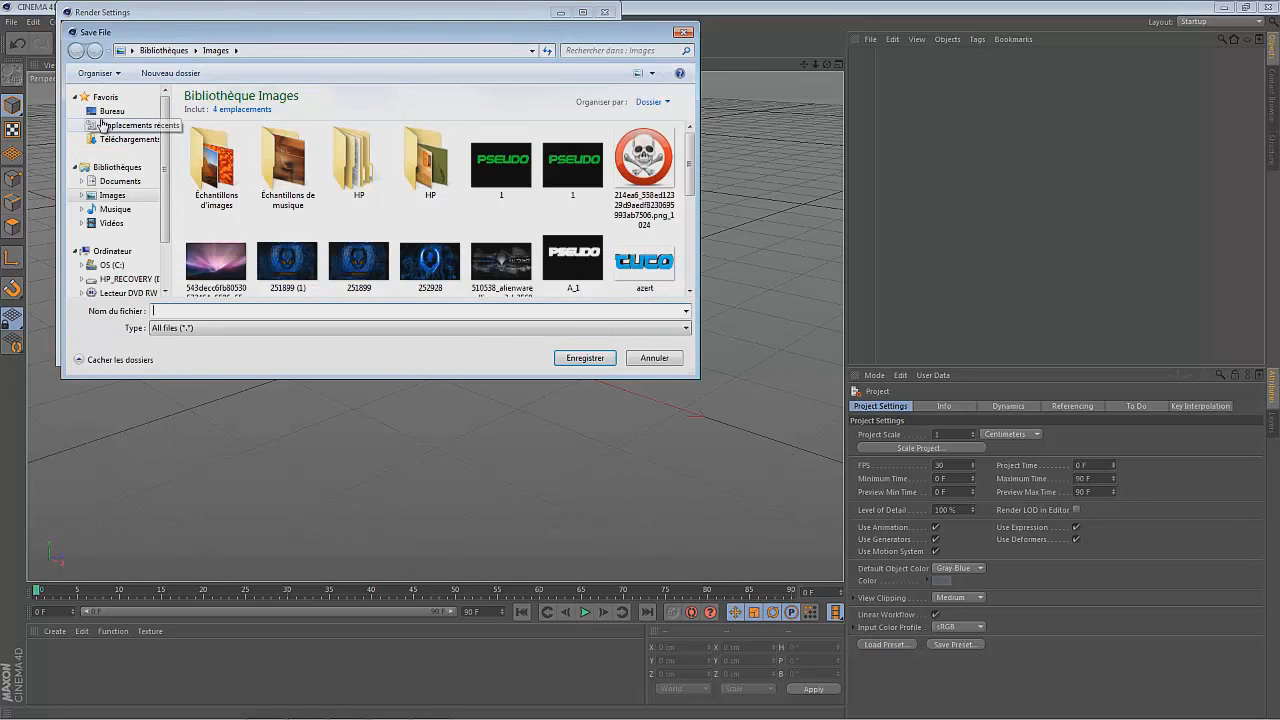
pyautogui.click(110, 111)
pyautogui.click(184, 313)
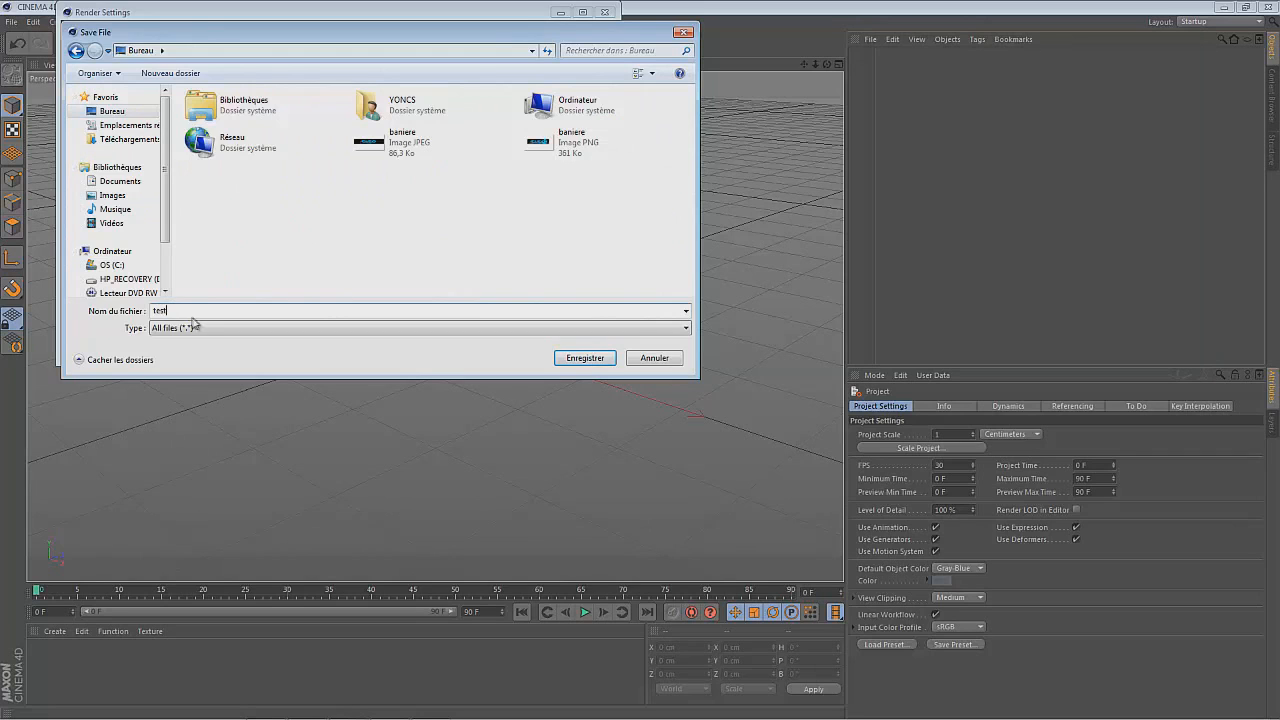
pyautogui.write('3')
pyautogui.click(585, 358)
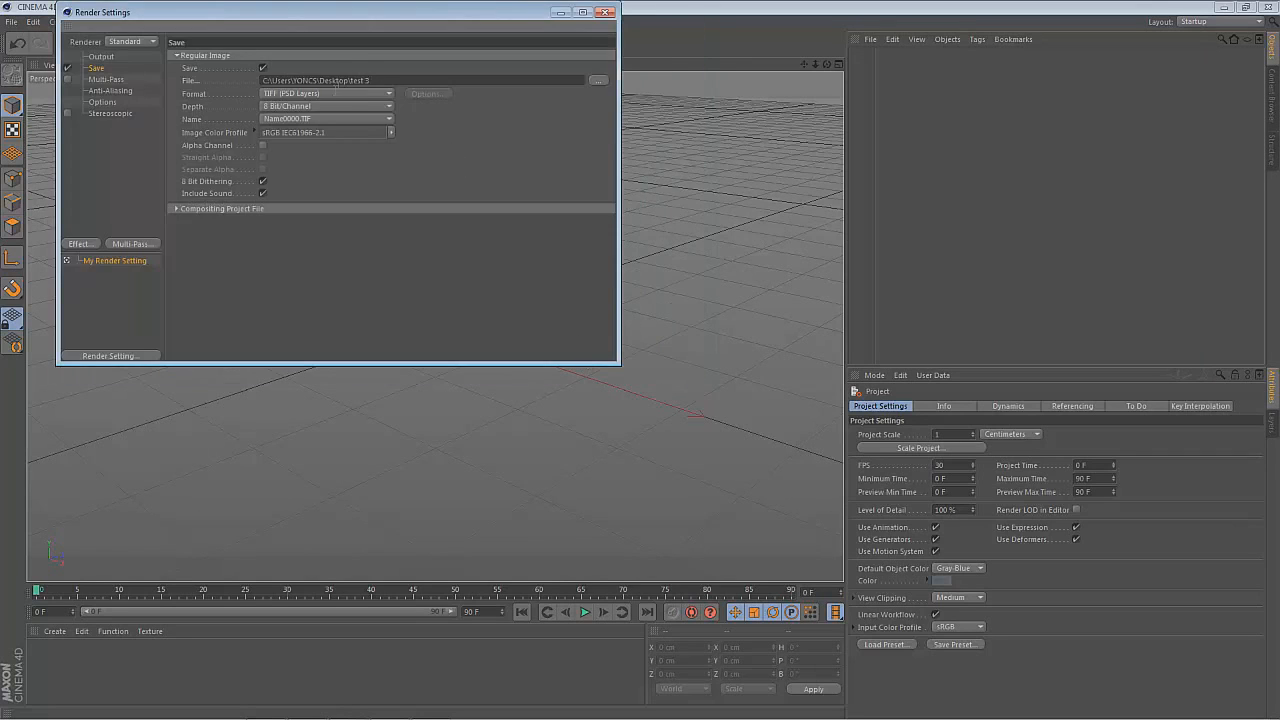
# Set the saved image format to PNG and enable its alpha channel.
pyautogui.click(336, 94)
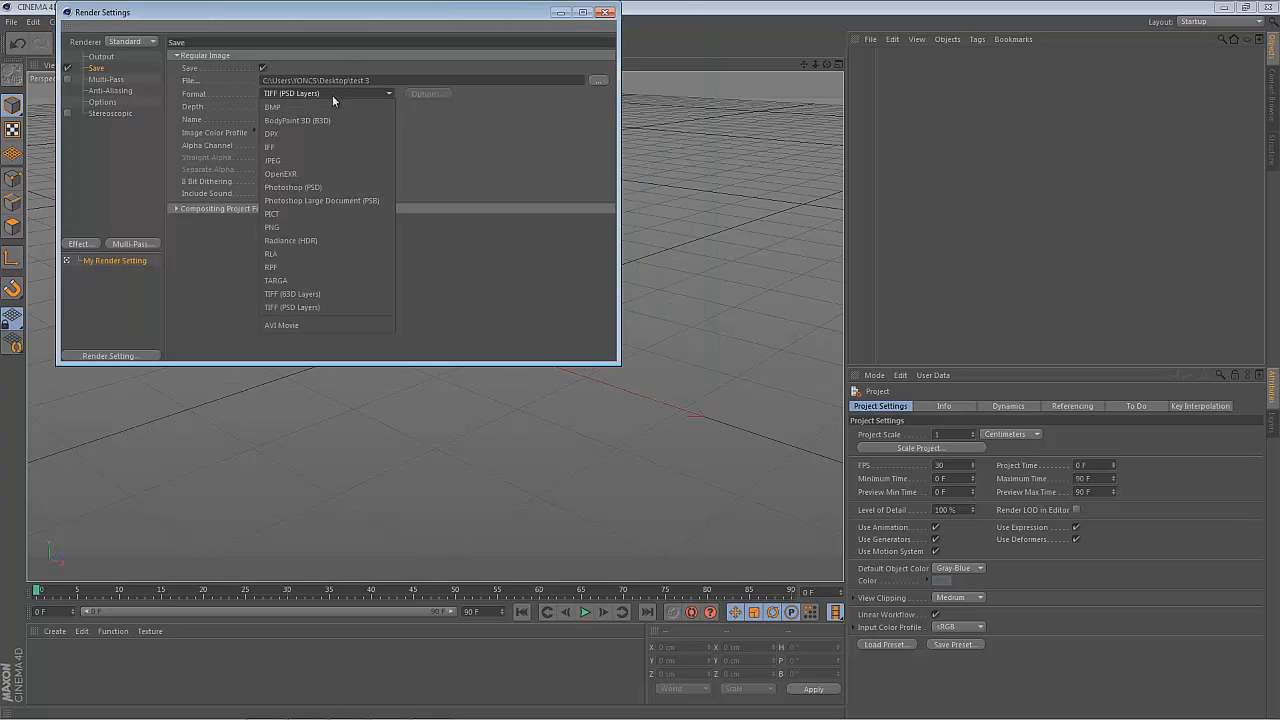
pyautogui.click(300, 227)
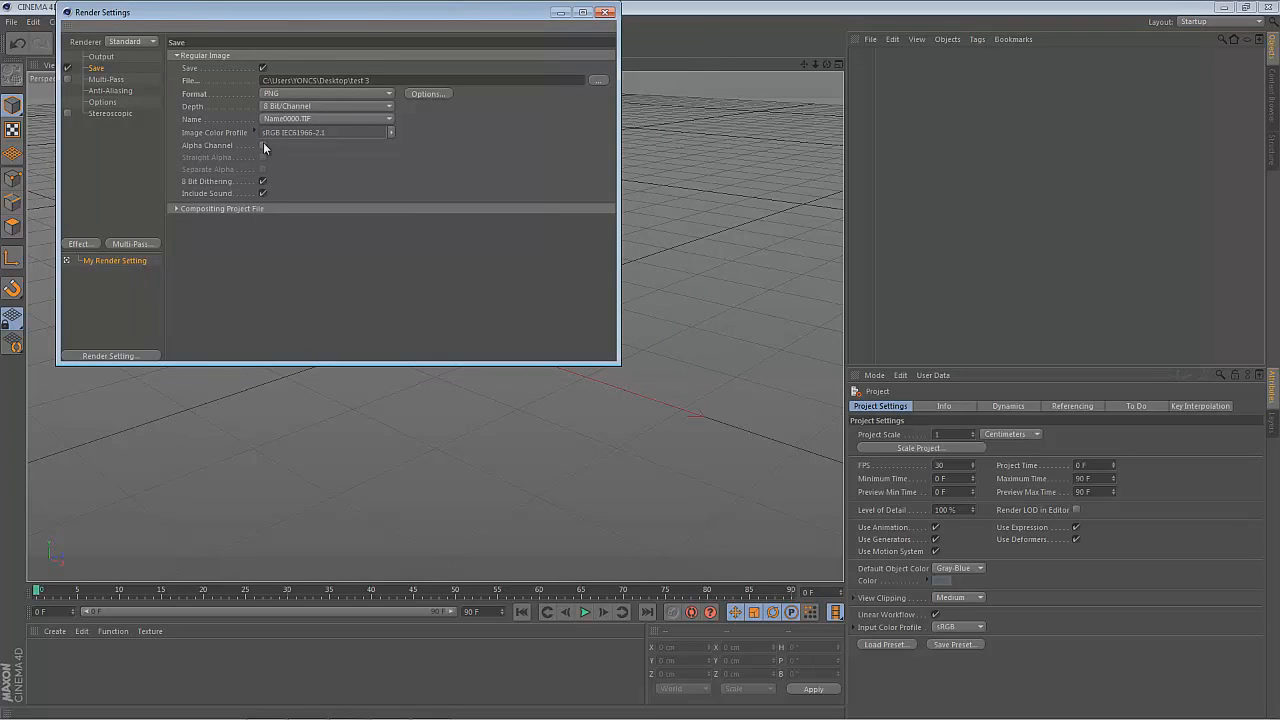
pyautogui.click(263, 146)
# Set the render anti-aliasing to Best with a minimum level of 8x8 and a maximum level of 16x16.
pyautogui.click(105, 80)
pyautogui.click(102, 90)
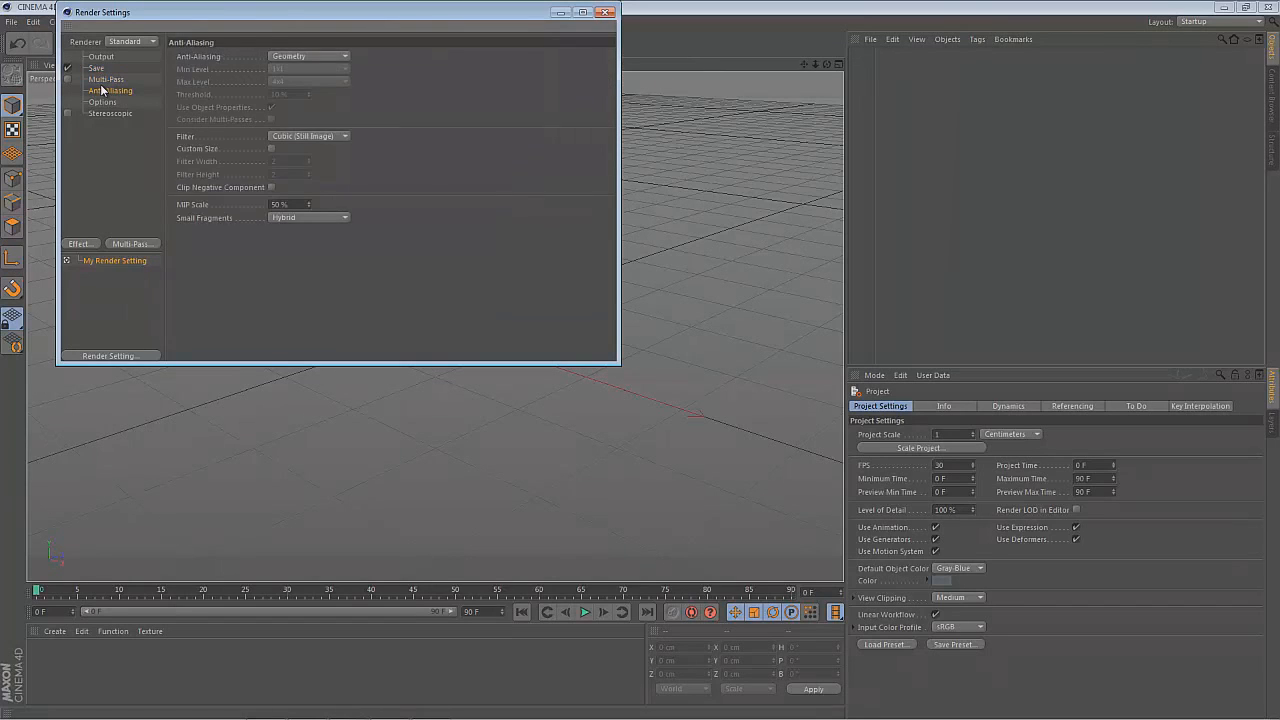
pyautogui.click(280, 58)
pyautogui.click(283, 95)
pyautogui.click(300, 69)
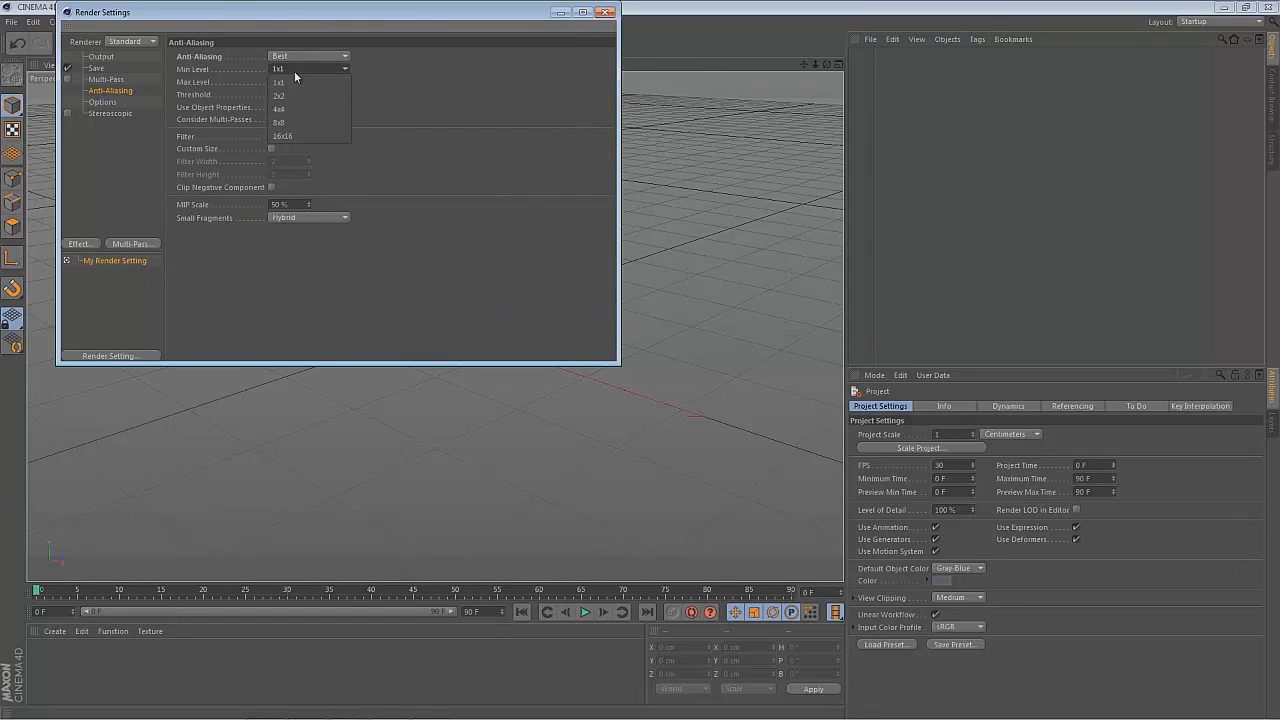
pyautogui.click(289, 121)
pyautogui.click(285, 82)
pyautogui.click(286, 148)
# Add the Global Illumination effect to the render settings and close them.
pyautogui.click(100, 103)
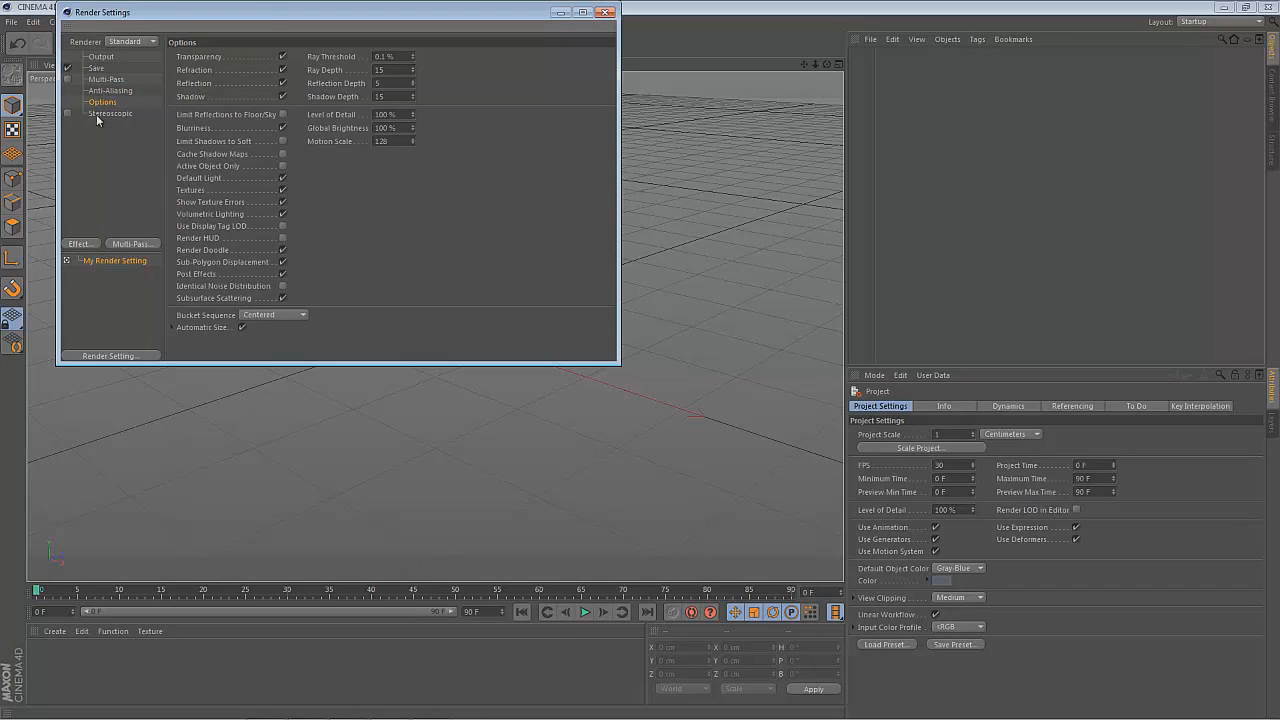
pyautogui.click(105, 114)
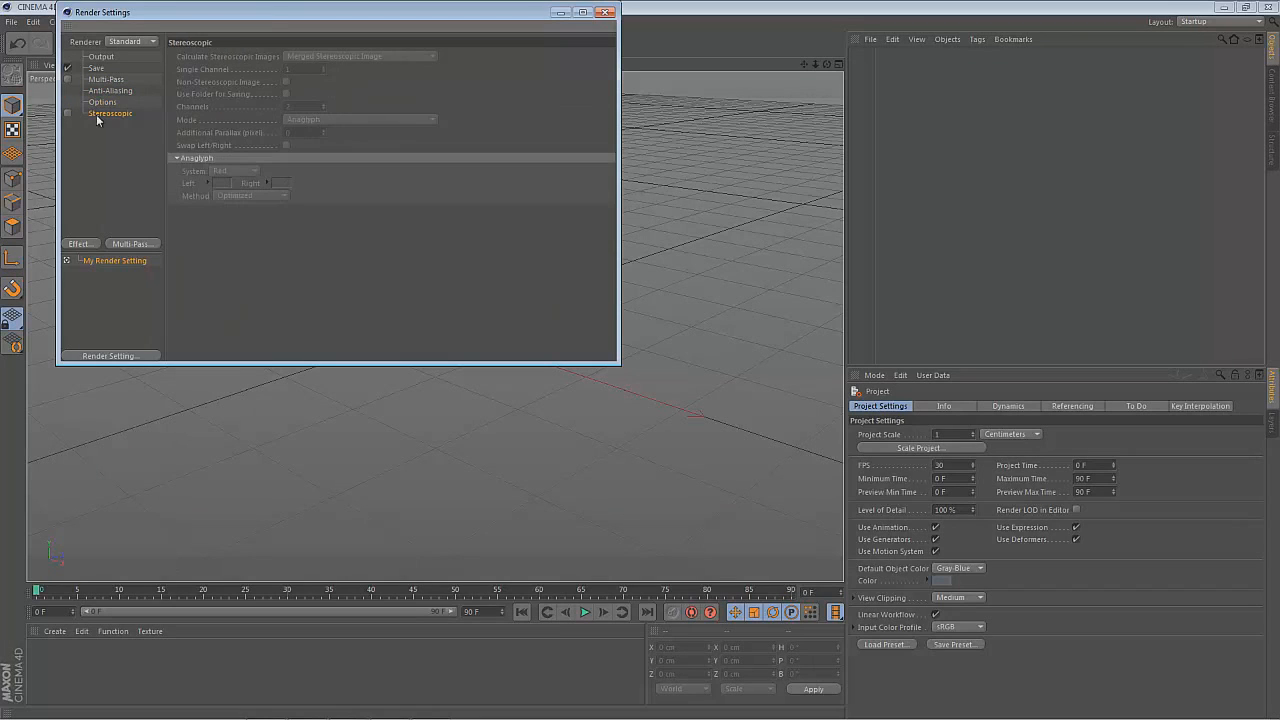
pyautogui.click(80, 244)
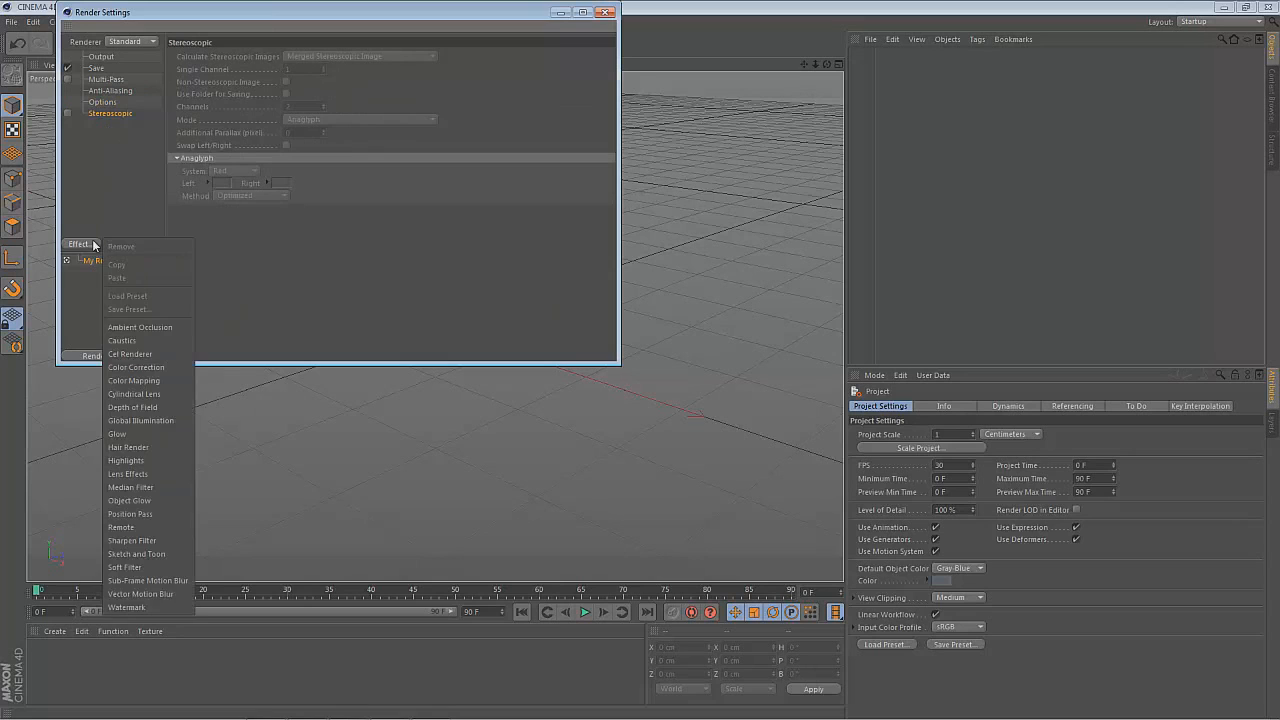
pyautogui.click(153, 420)
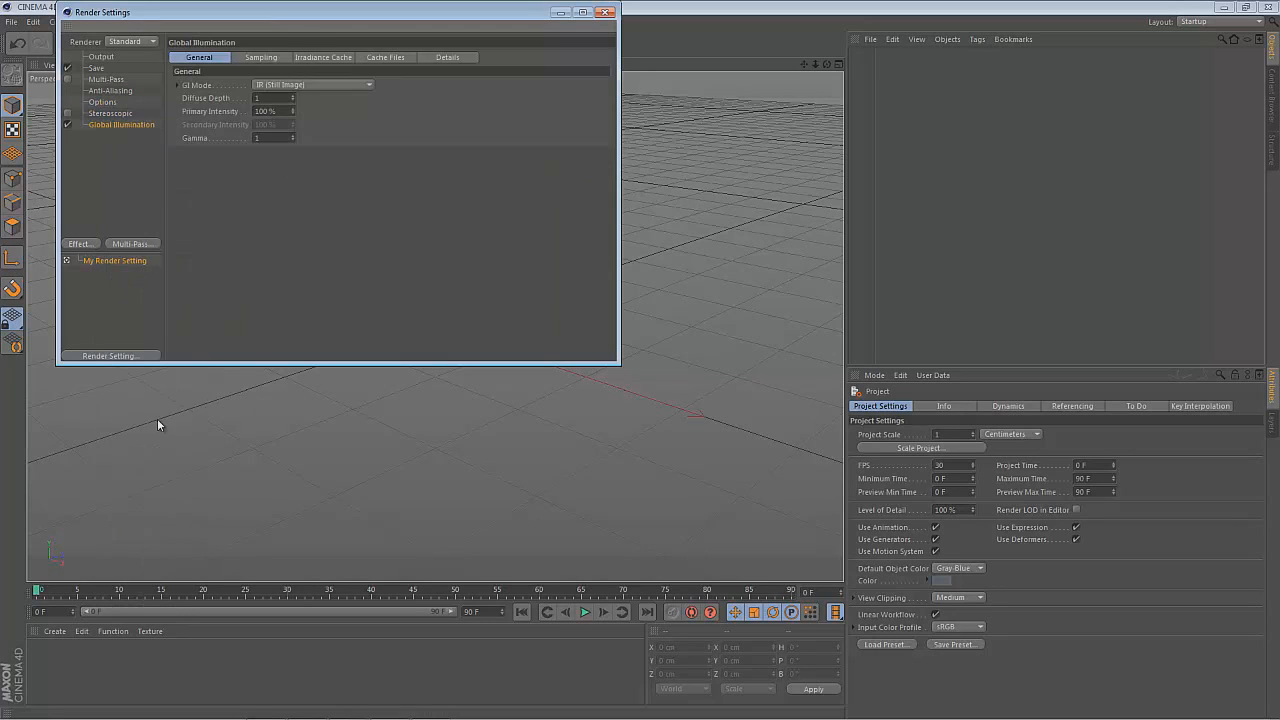
pyautogui.click(609, 11)
pyautogui.click(349, 21)
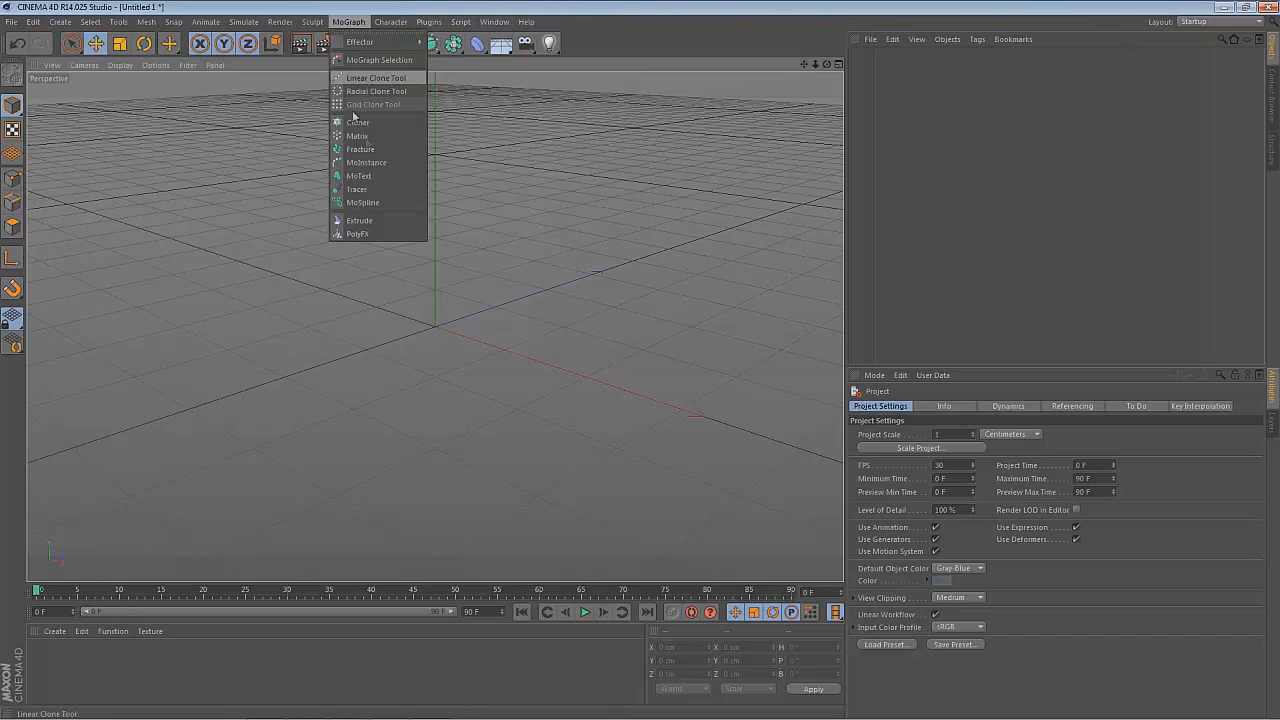
pyautogui.click(370, 189)
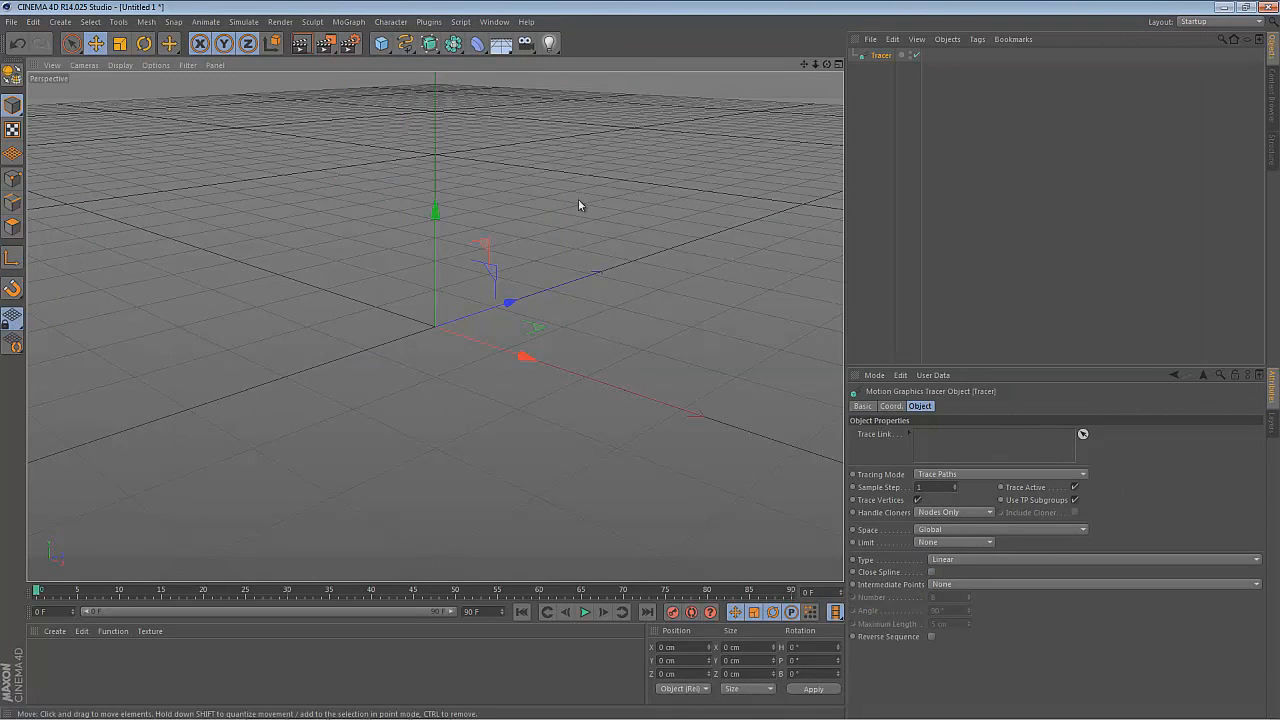
pyautogui.hotkey('ctrl', 'z')
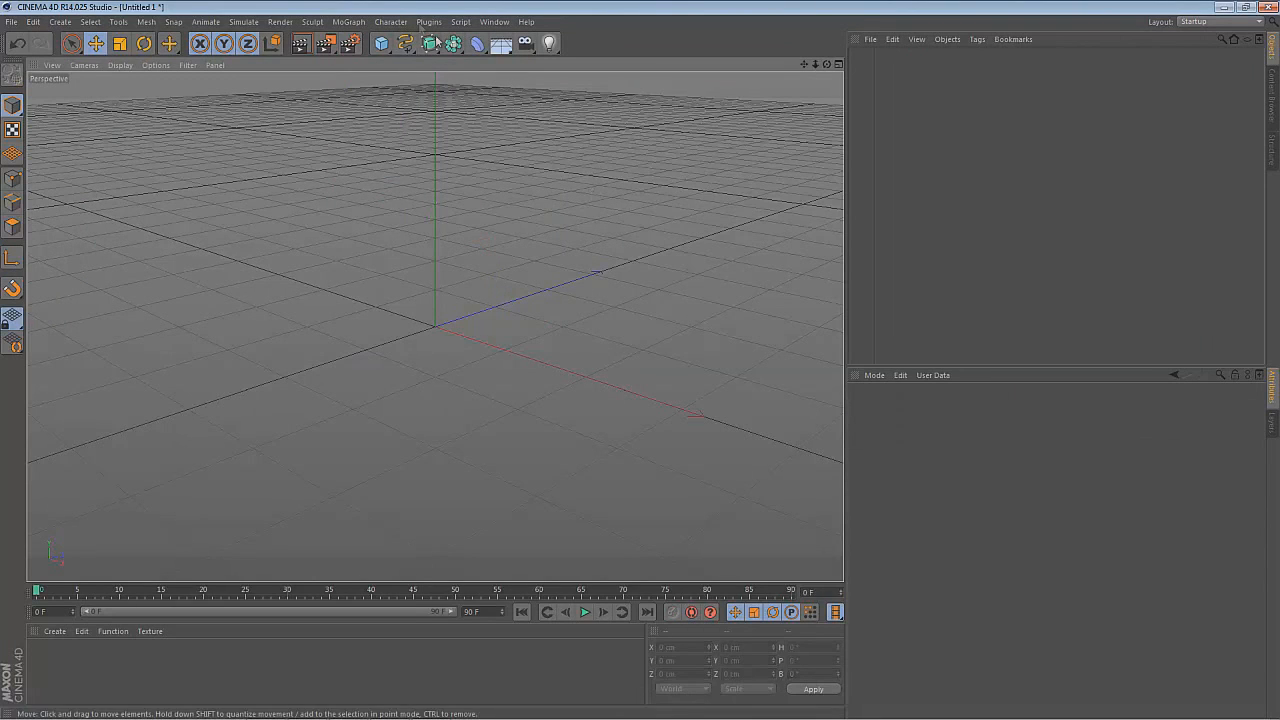
# Add a MoText object and set its text to "Tuto".
pyautogui.click(362, 22)
pyautogui.click(380, 177)
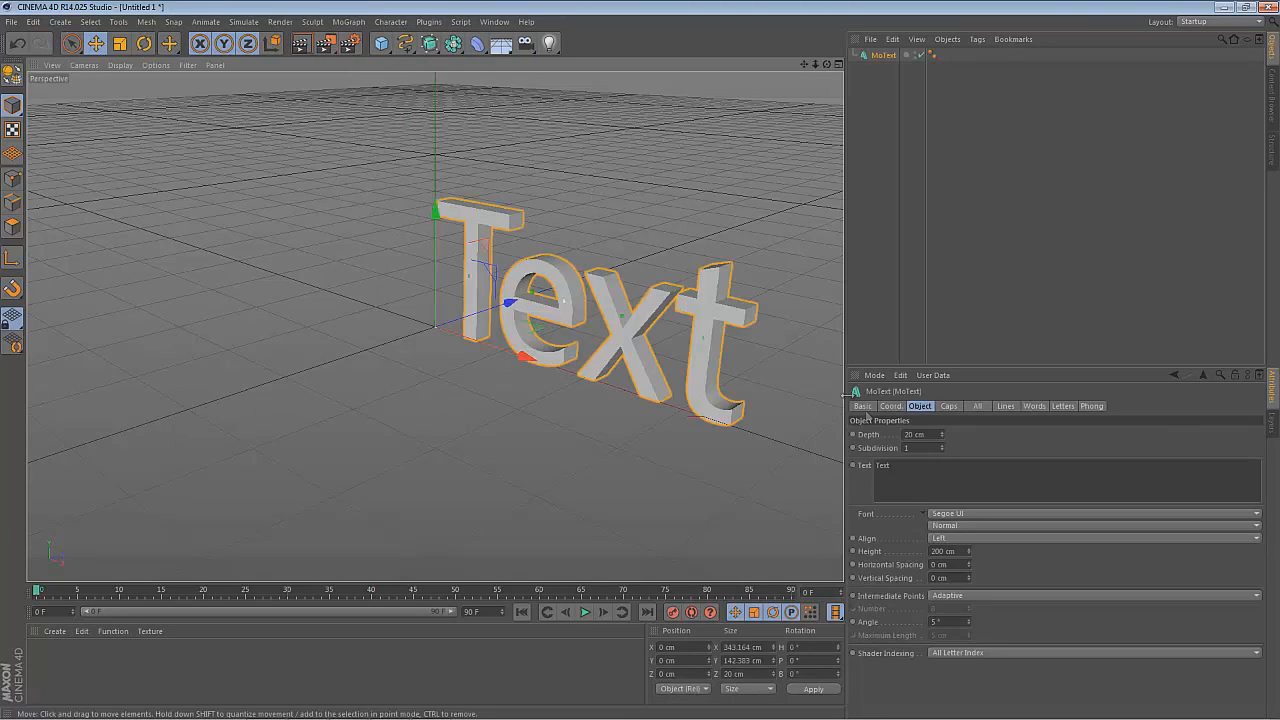
pyautogui.doubleClick(913, 465)
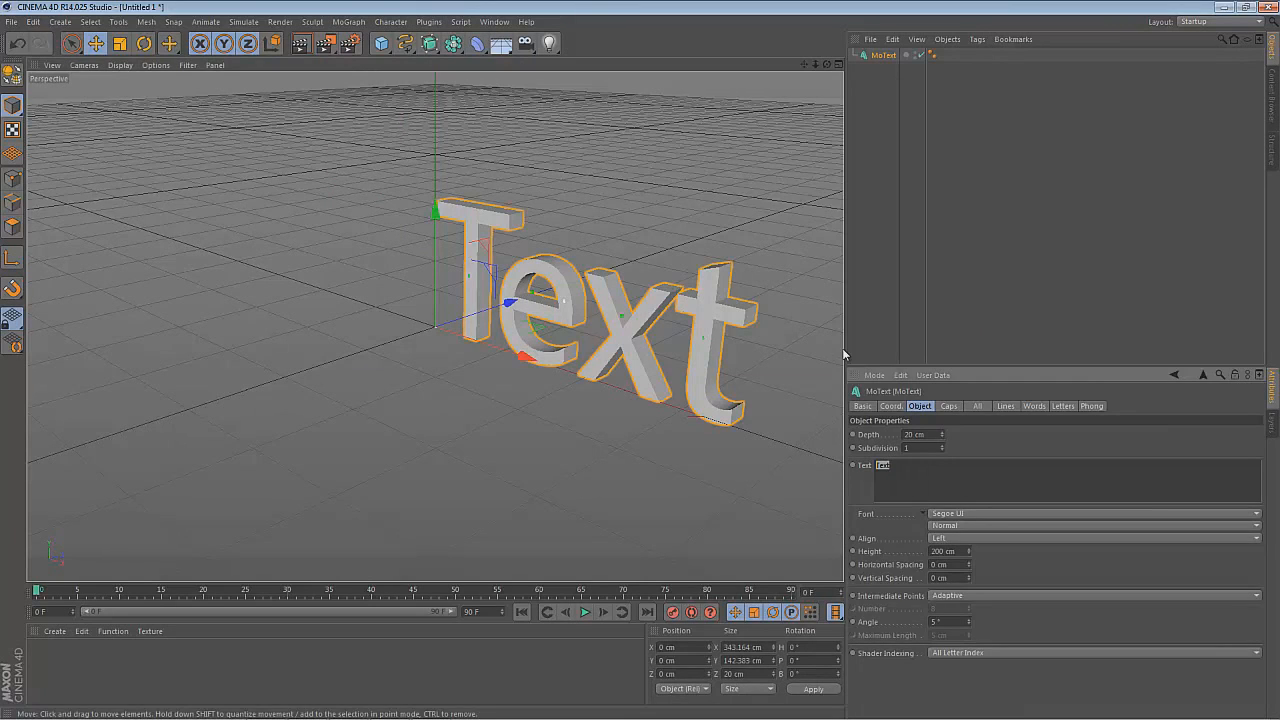
pyautogui.press('t')
pyautogui.press('u')
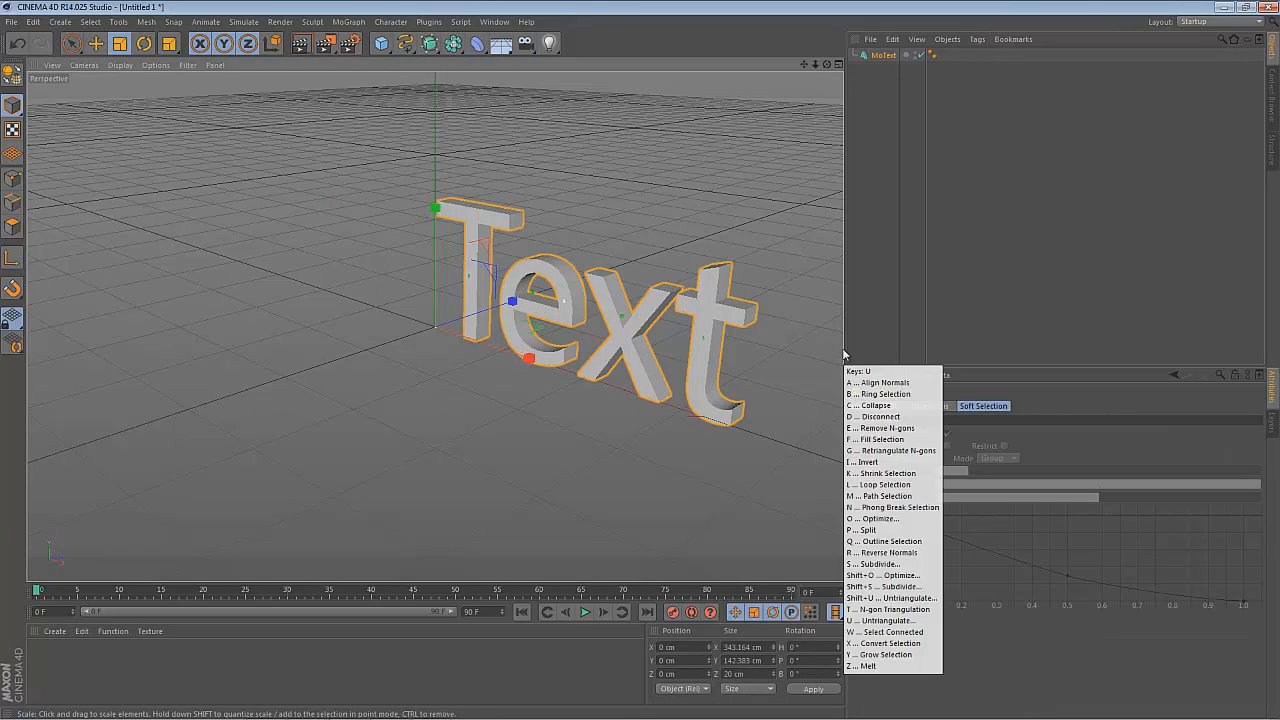
pyautogui.click(885, 56)
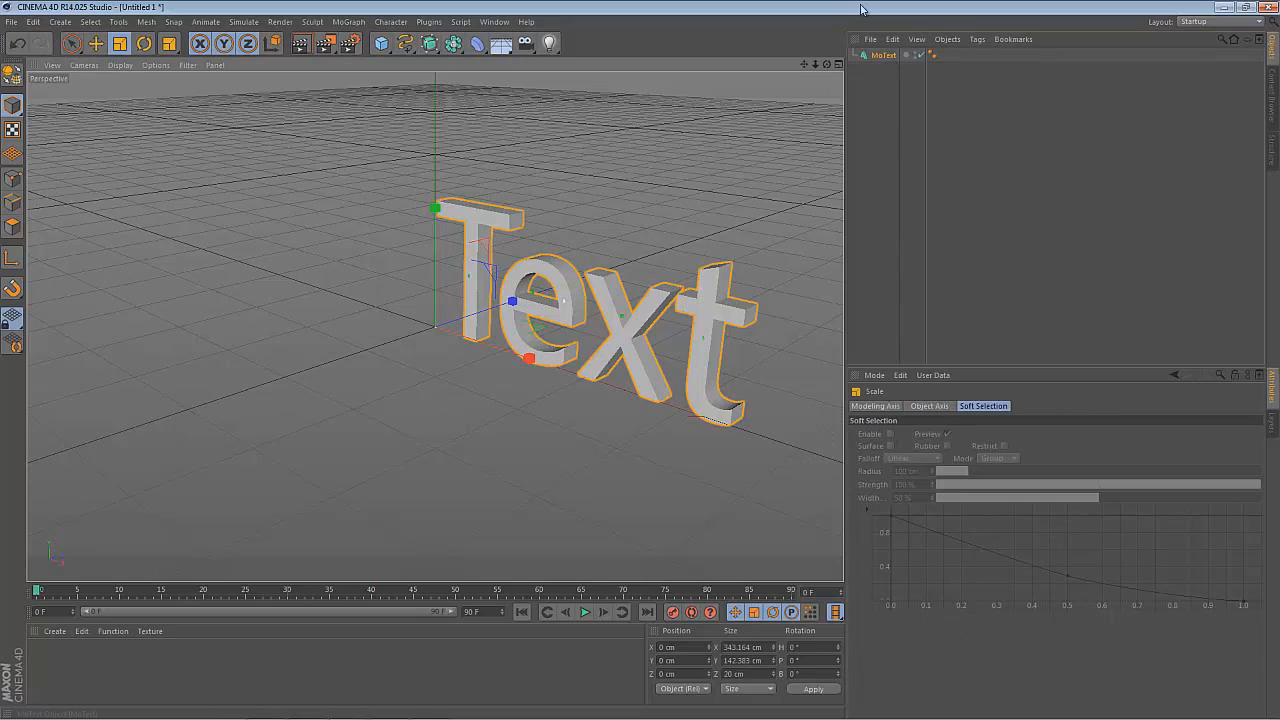
pyautogui.click(897, 468)
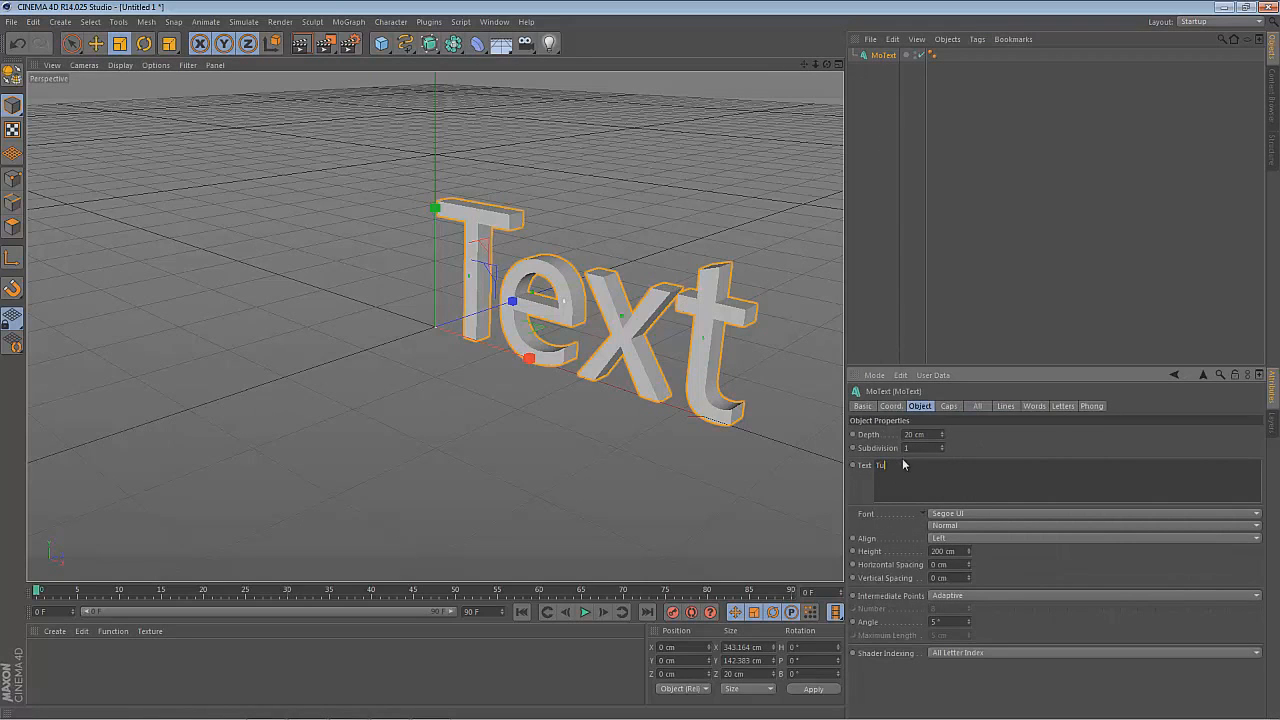
# Set the text depth to 60 cm, then scale the whole text down uniformly to a height of about 184 cm.
pyautogui.click(928, 434)
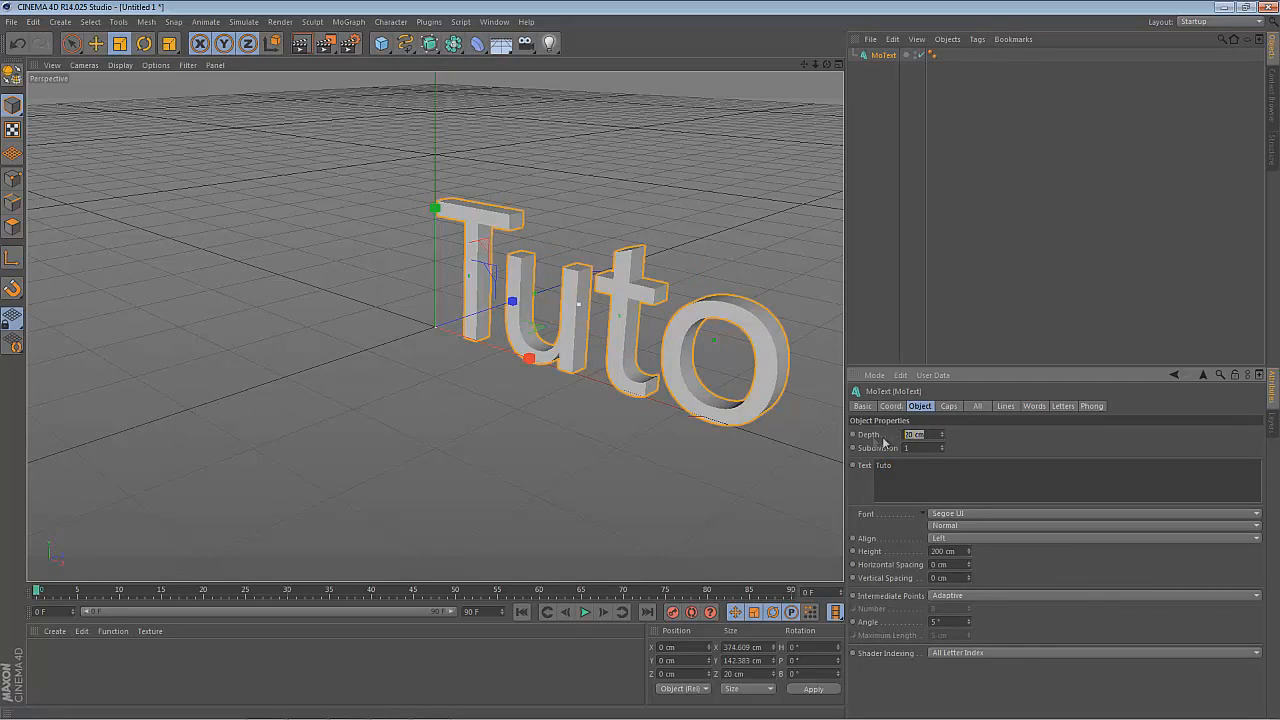
pyautogui.write('60')
pyautogui.press('Return')
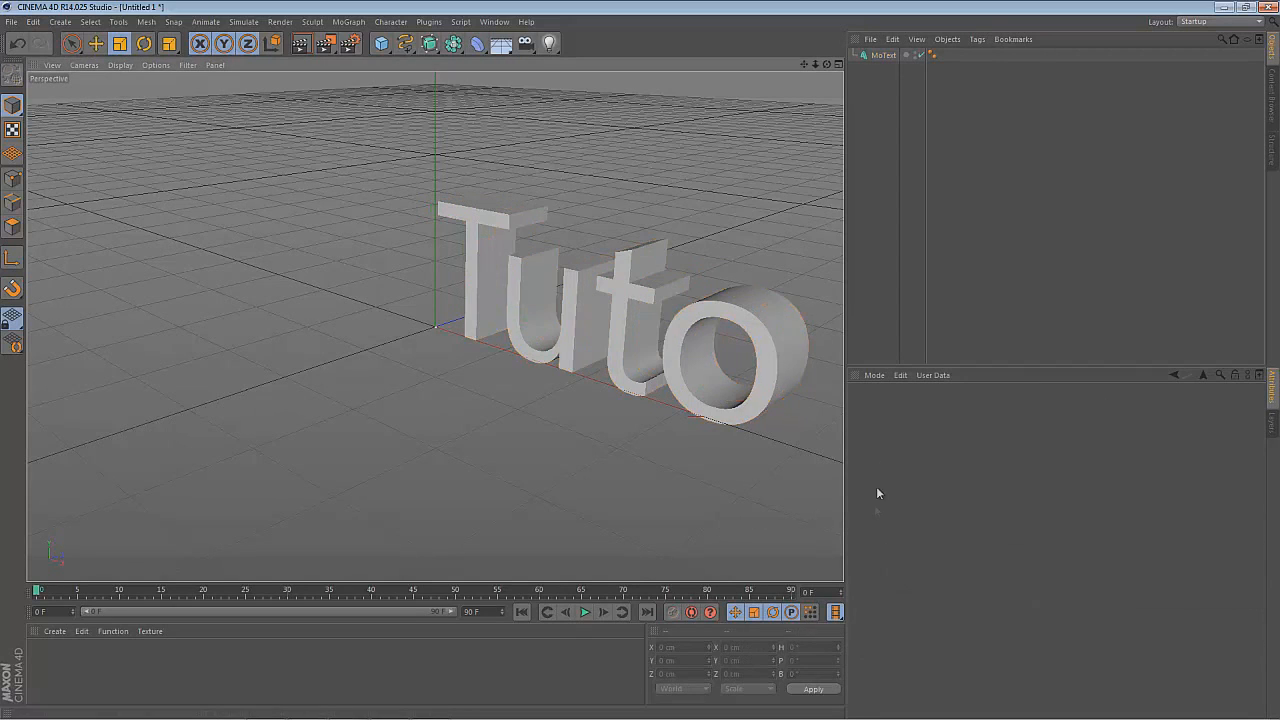
pyautogui.moveTo(527, 358)
pyautogui.mouseDown()
pyautogui.moveTo(471, 333)
pyautogui.moveTo(528, 357)
pyautogui.mouseUp()
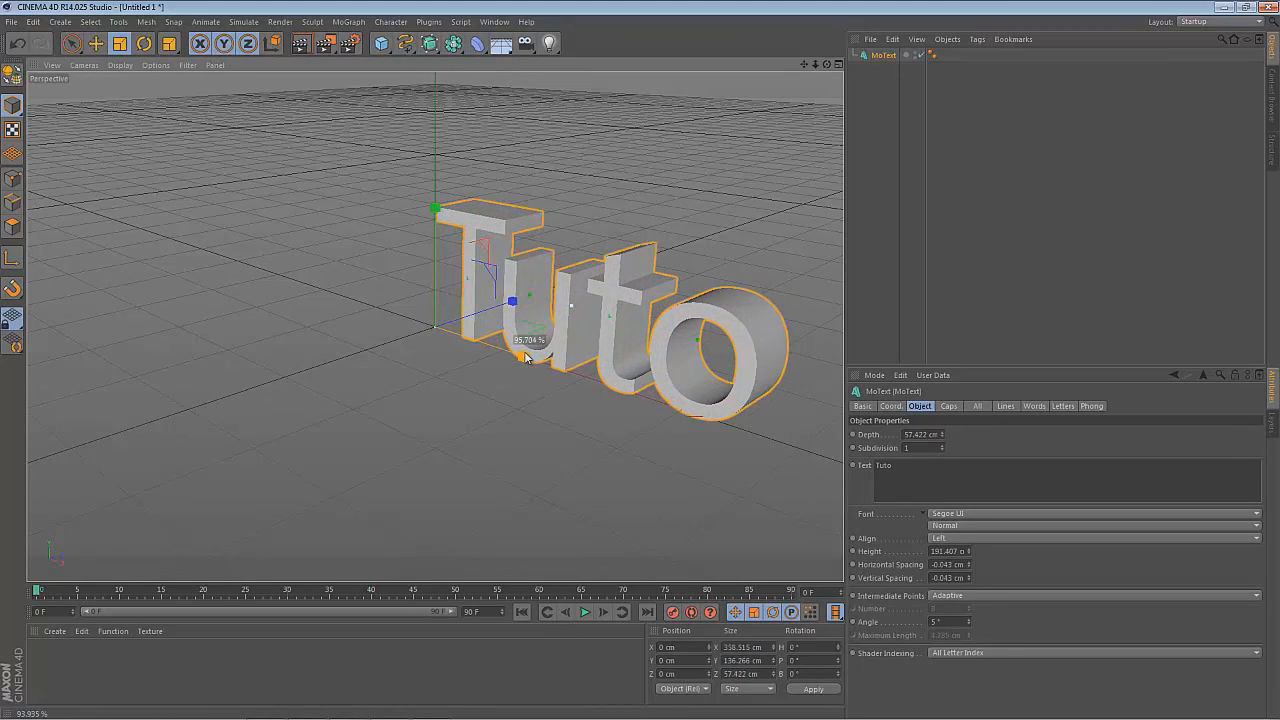
pyautogui.click(940, 497)
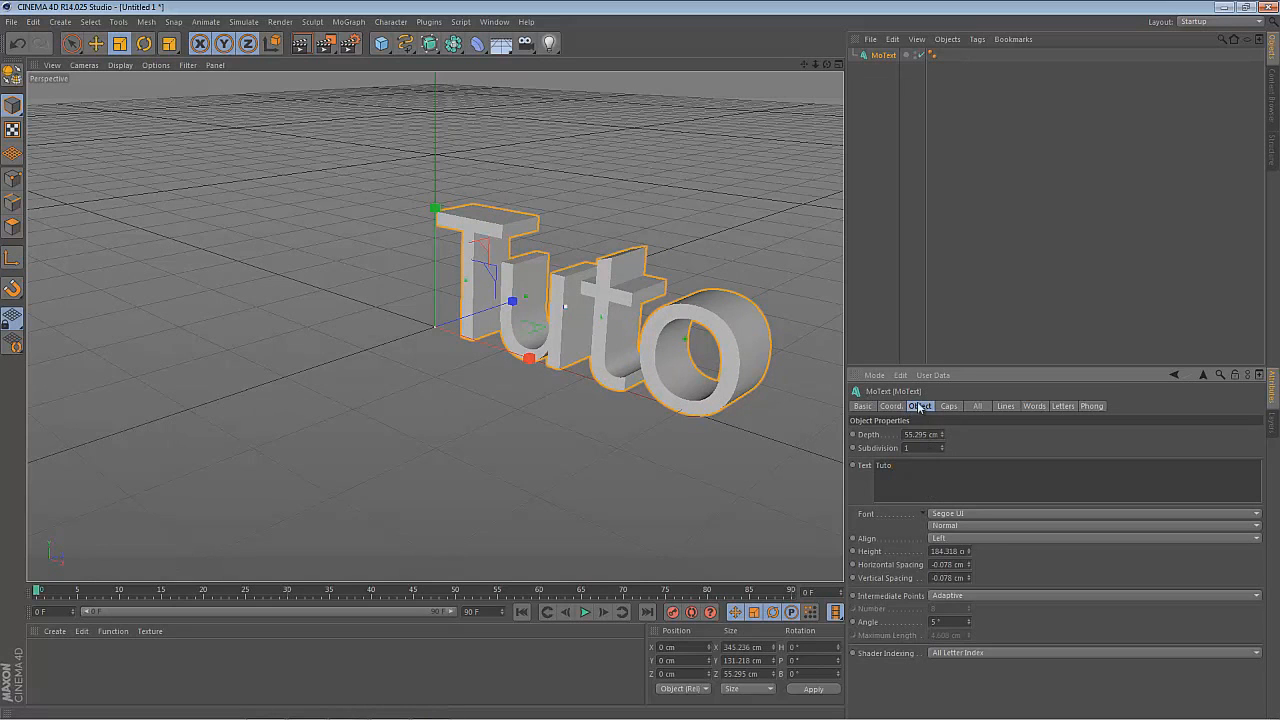
# View the text from the front and move it along the X axis to about -87 cm.
pyautogui.scroll(3, 391, 210)
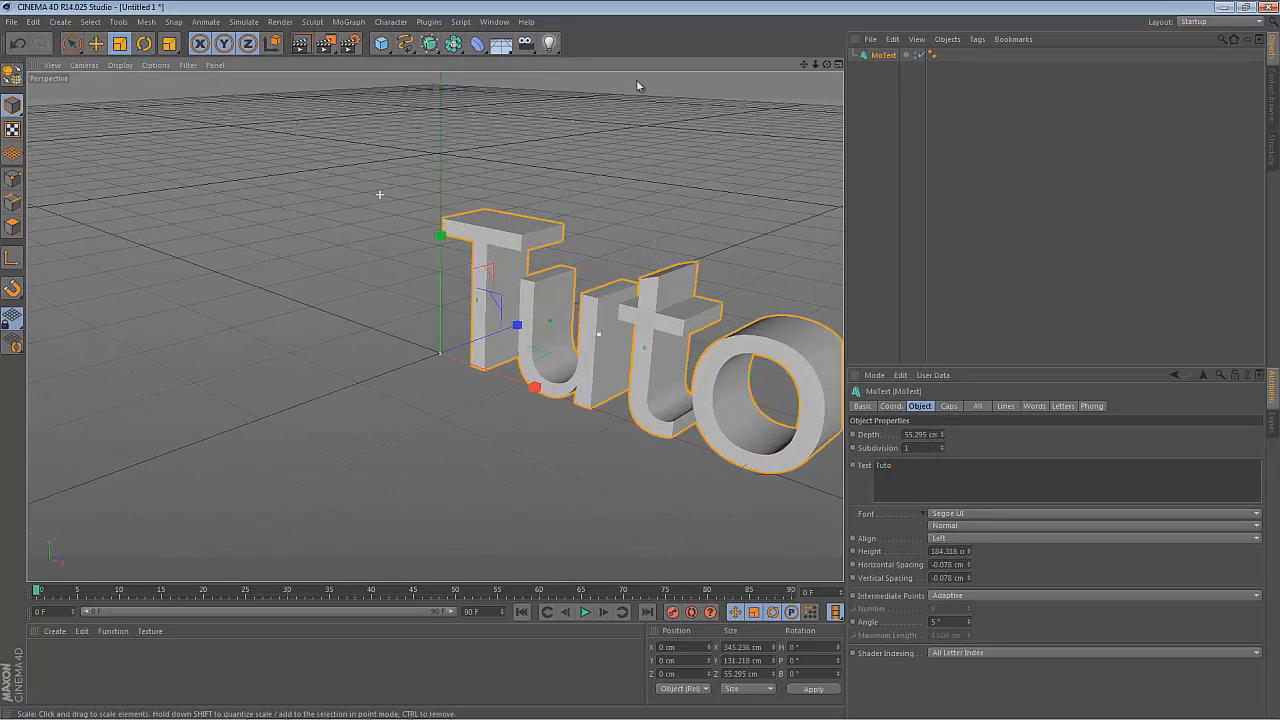
pyautogui.scroll(-3, 640, 366)
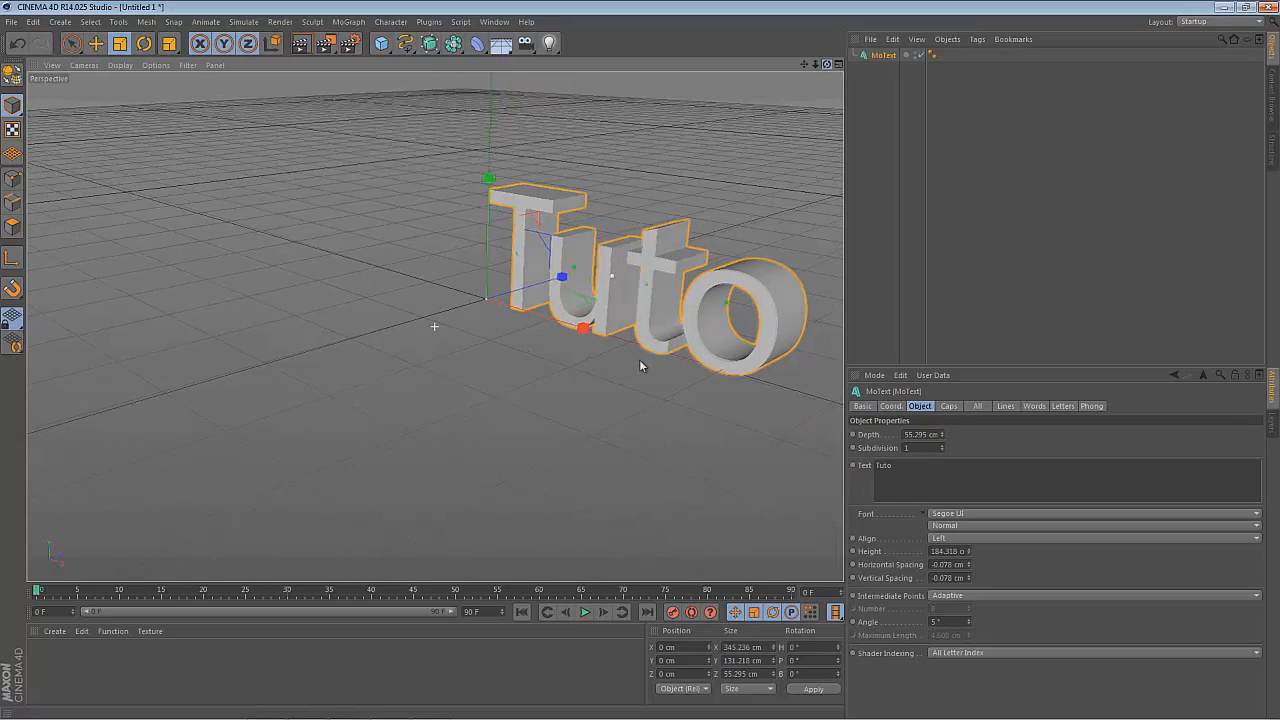
pyautogui.moveTo(640, 366)
pyautogui.keyDown('alt'); pyautogui.mouseDown()
pyautogui.moveTo(624, 362)
pyautogui.moveTo(643, 363)
pyautogui.mouseUp(); pyautogui.keyUp('alt')
pyautogui.click(71, 43)
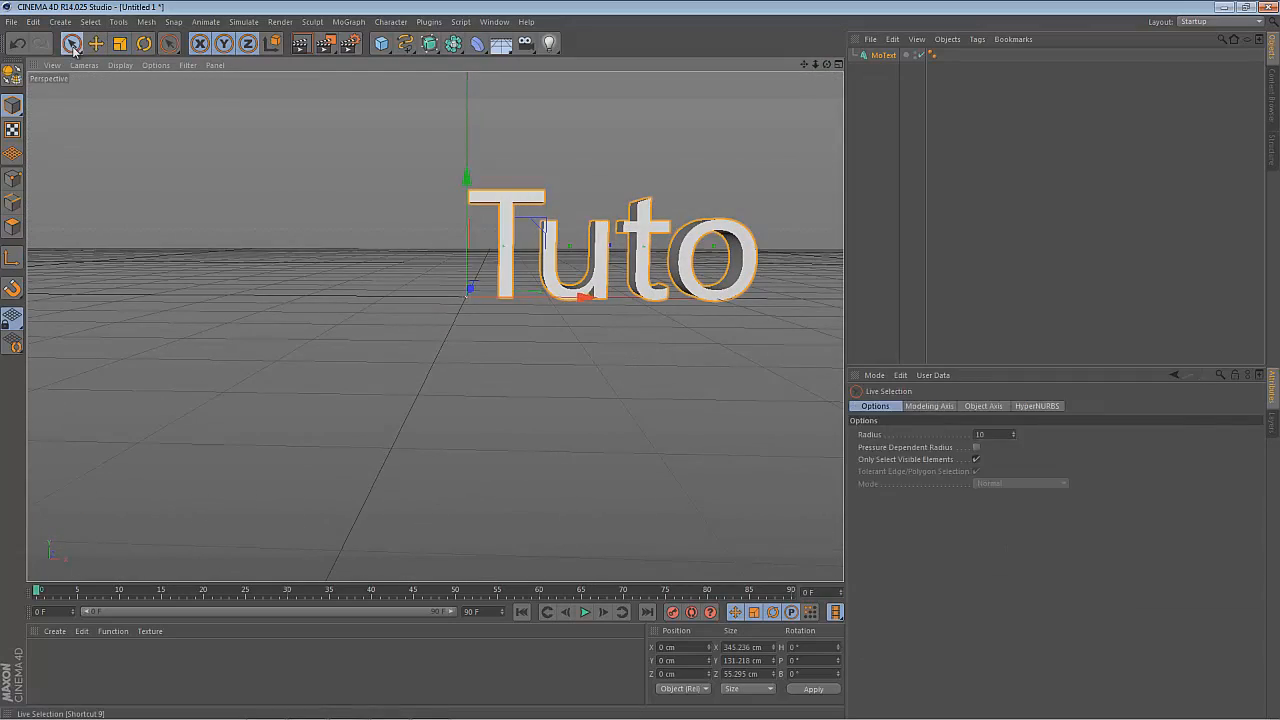
pyautogui.moveTo(580, 303); pyautogui.dragTo(466, 299)
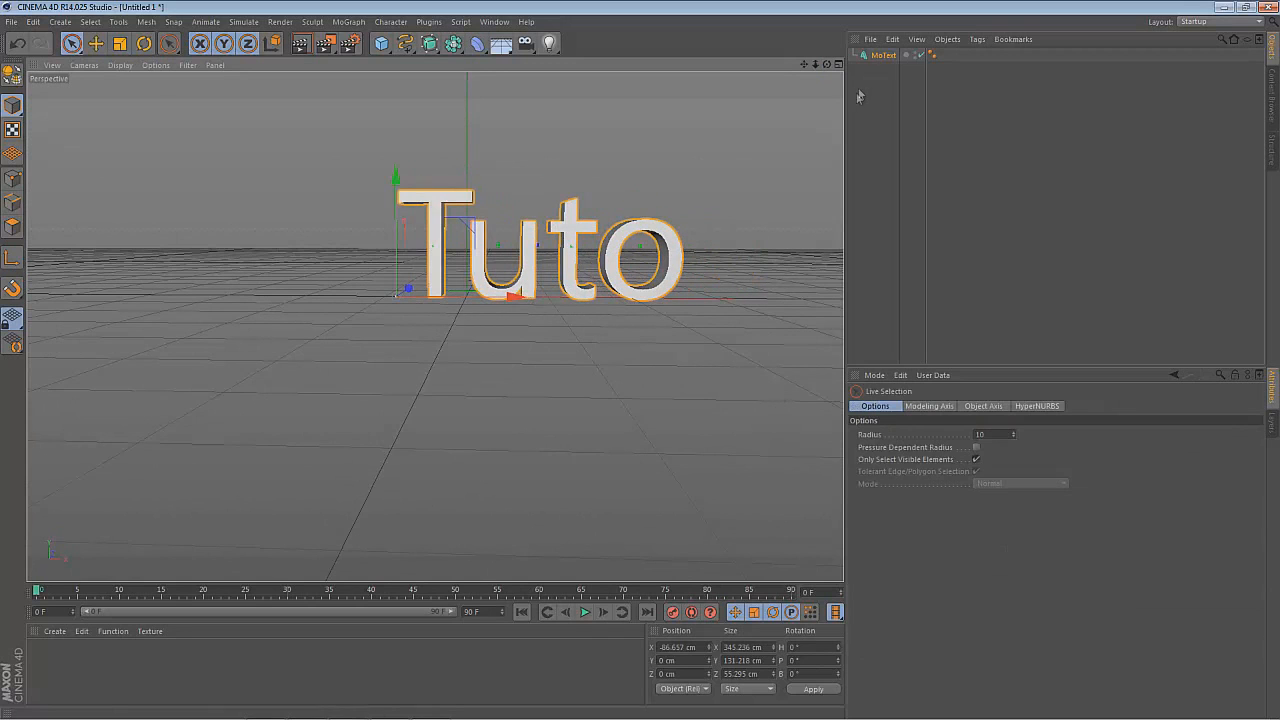
# Change the text font to "! PEPSI !" and recentre the widened text by moving it to about X -252 cm.
pyautogui.click(884, 55)
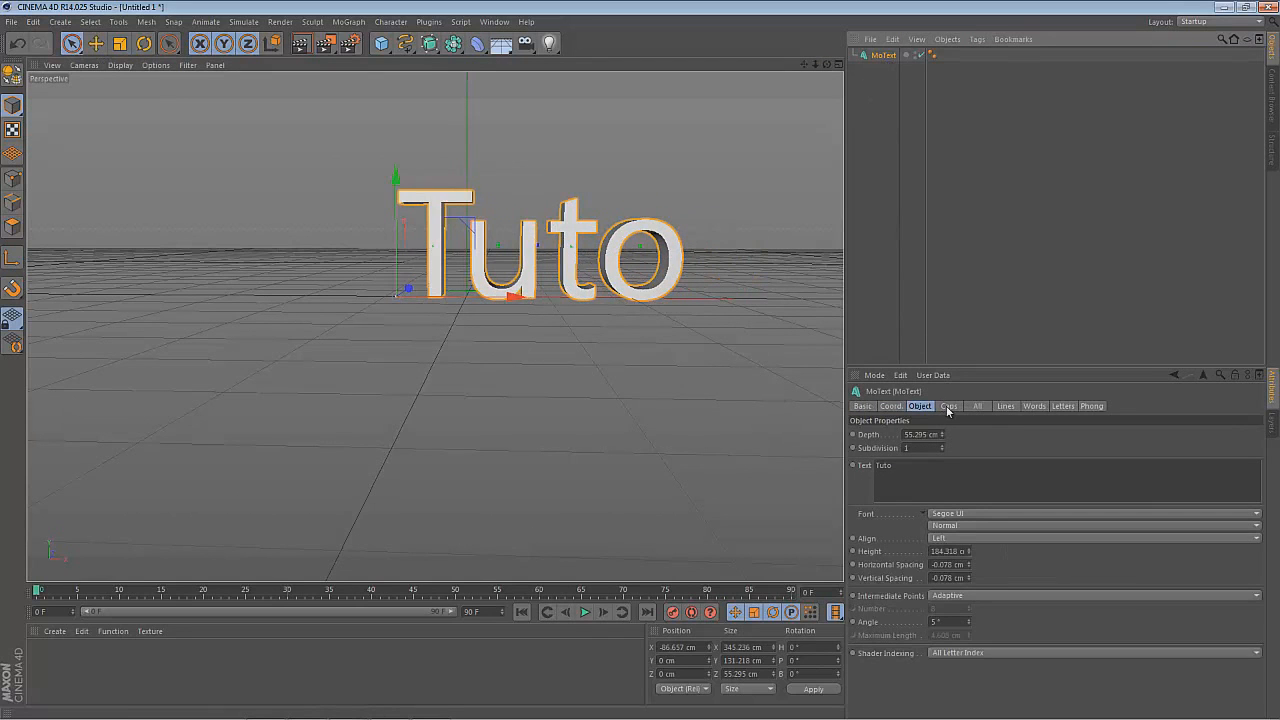
pyautogui.click(959, 514)
pyautogui.click(978, 513)
pyautogui.scroll(10, 965, 290)
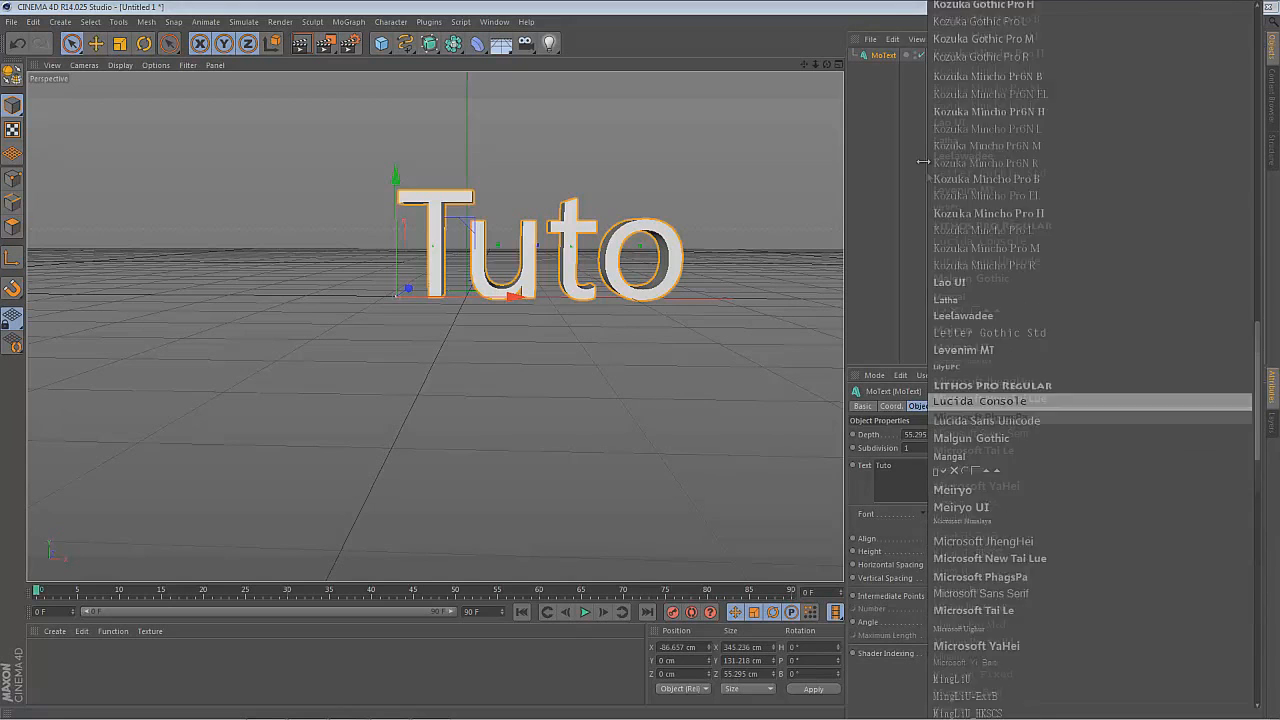
pyautogui.click(924, 146)
pyautogui.click(995, 513)
pyautogui.scroll(15, 996, 400)
pyautogui.scroll(10, 996, 372)
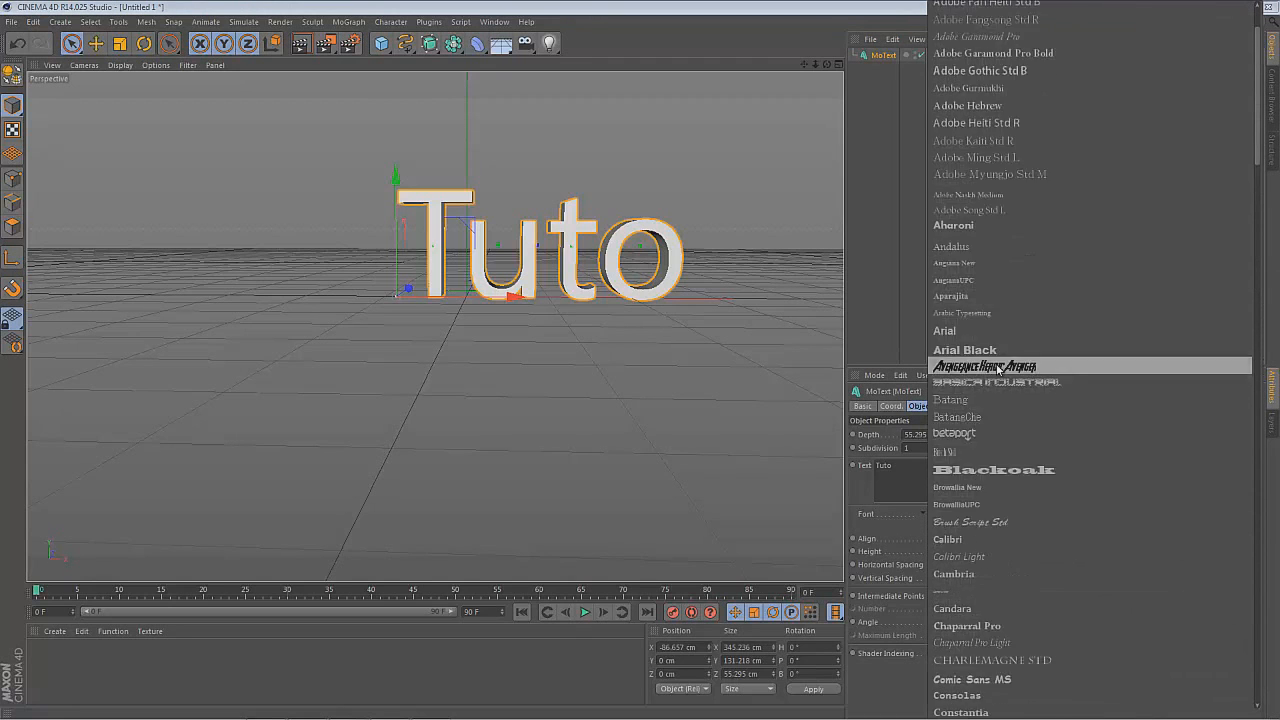
pyautogui.click(988, 9)
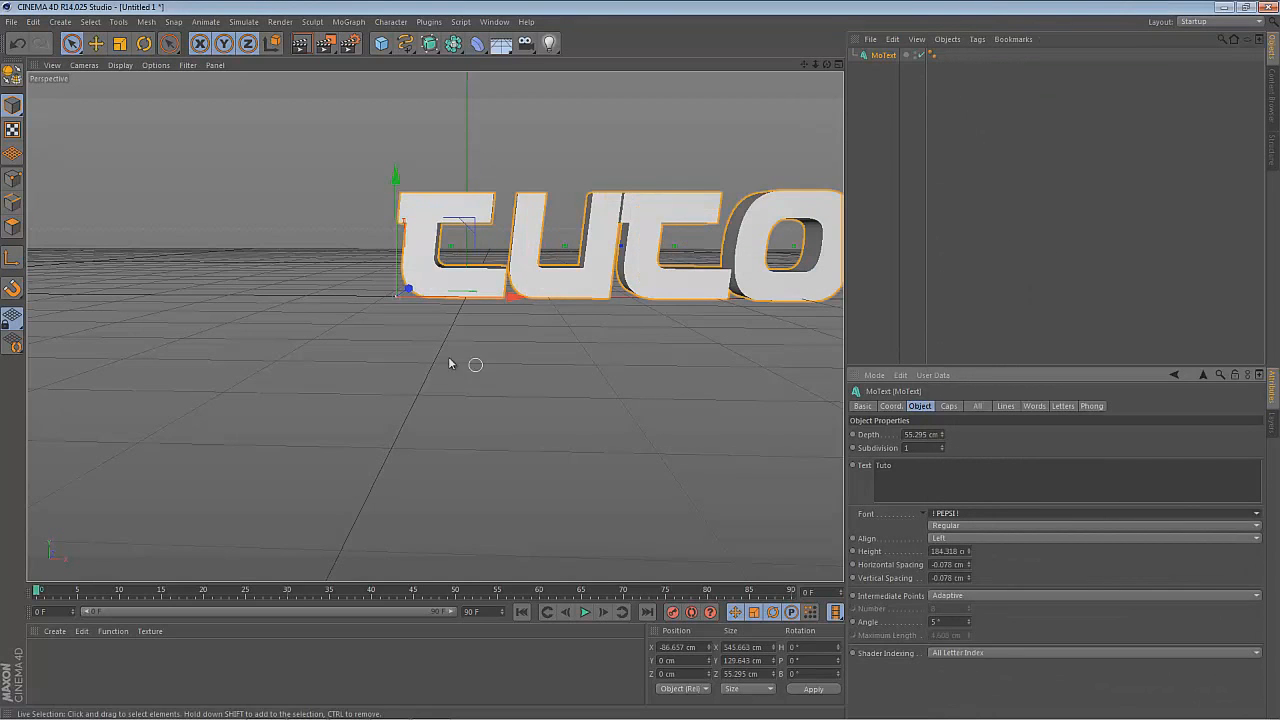
pyautogui.moveTo(509, 295); pyautogui.dragTo(366, 306)
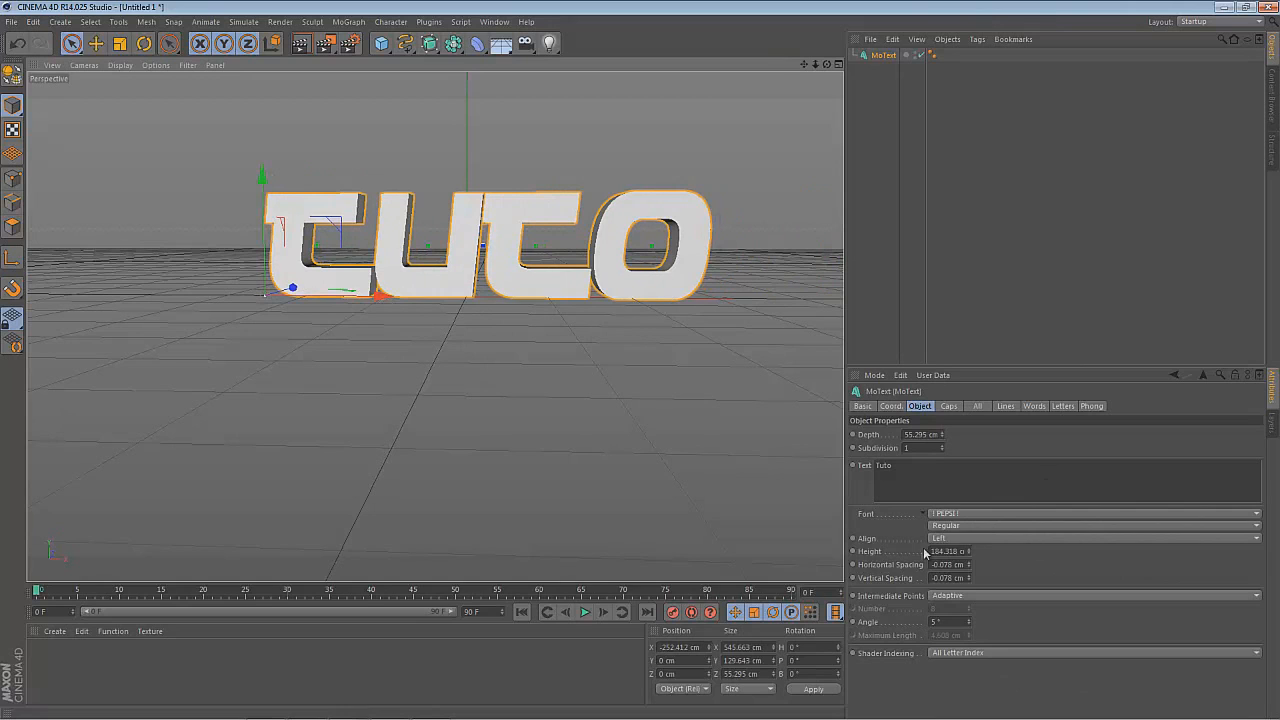
# Give the text Fillet Caps at both start and end, with a start radius of 7 cm.
pyautogui.click(950, 406)
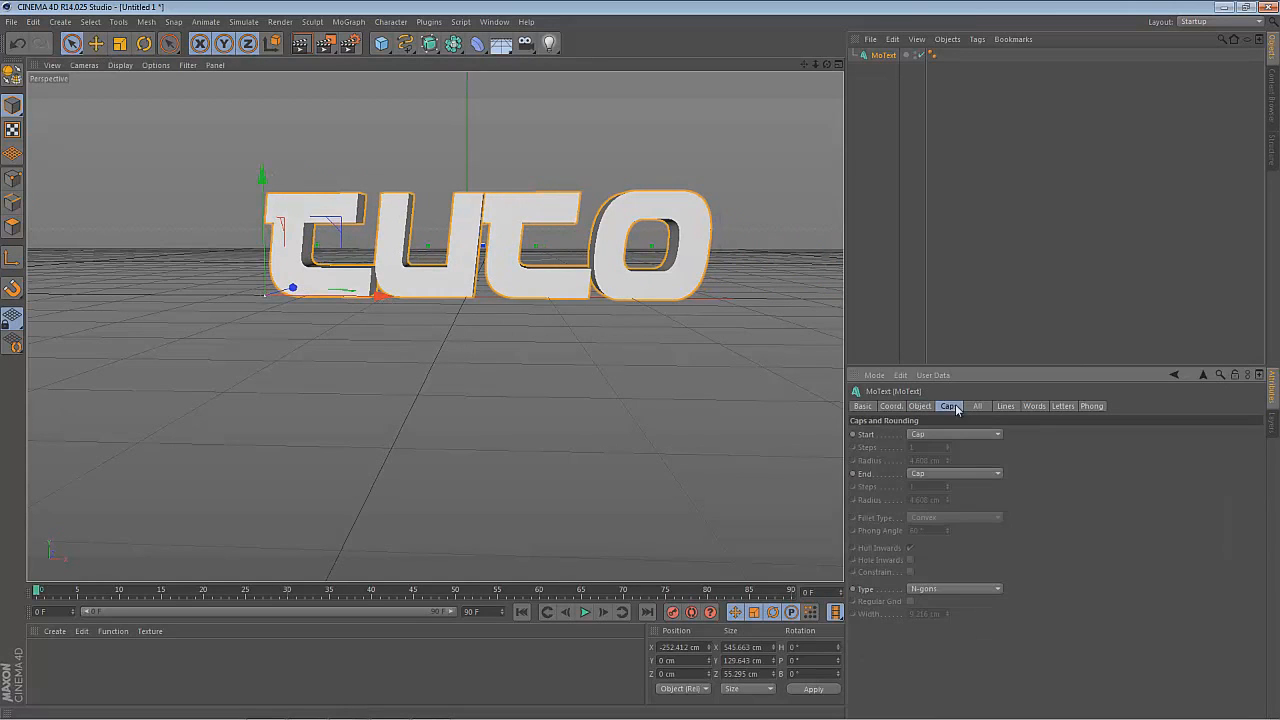
pyautogui.click(921, 436)
pyautogui.click(928, 488)
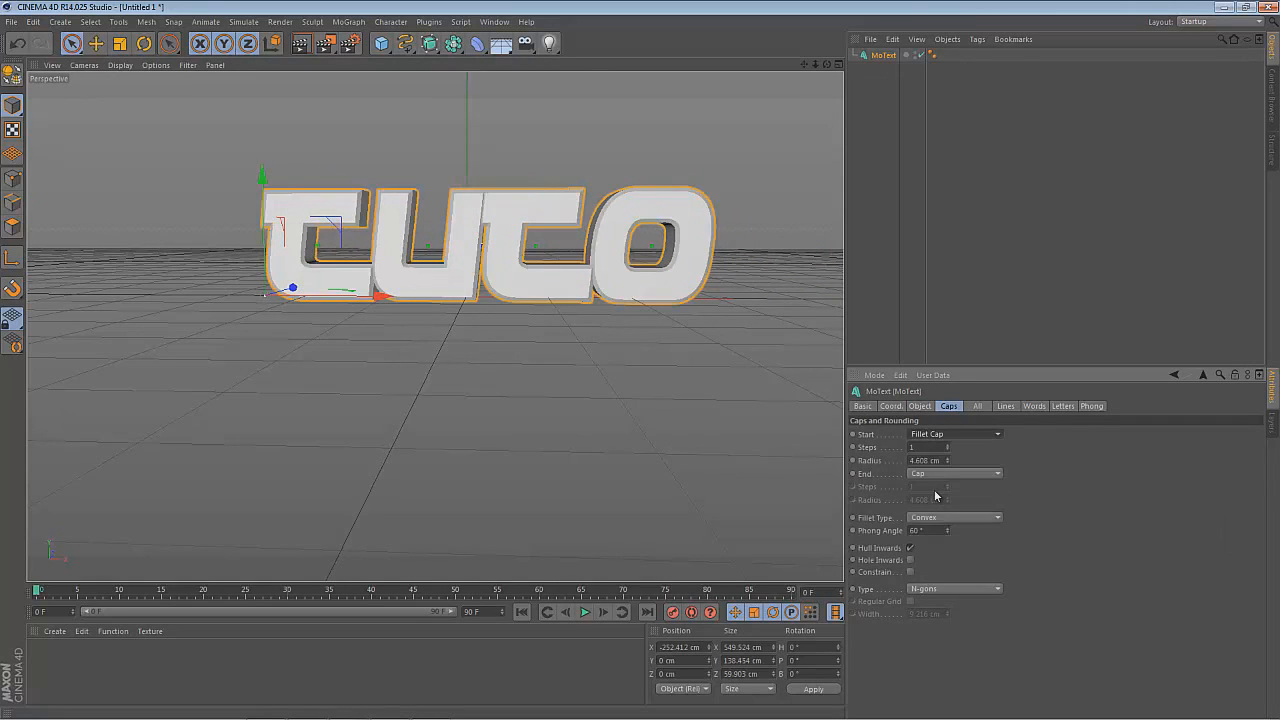
pyautogui.click(940, 475)
pyautogui.click(938, 526)
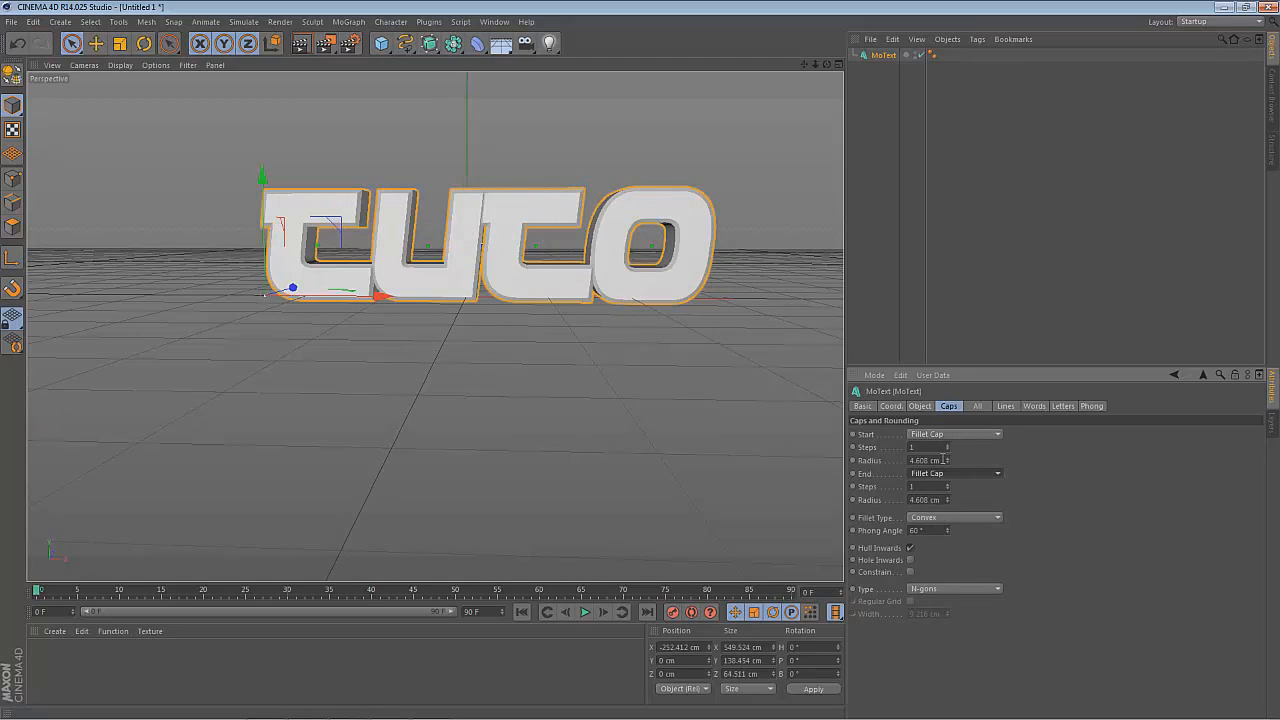
pyautogui.click(928, 460)
pyautogui.write('7')
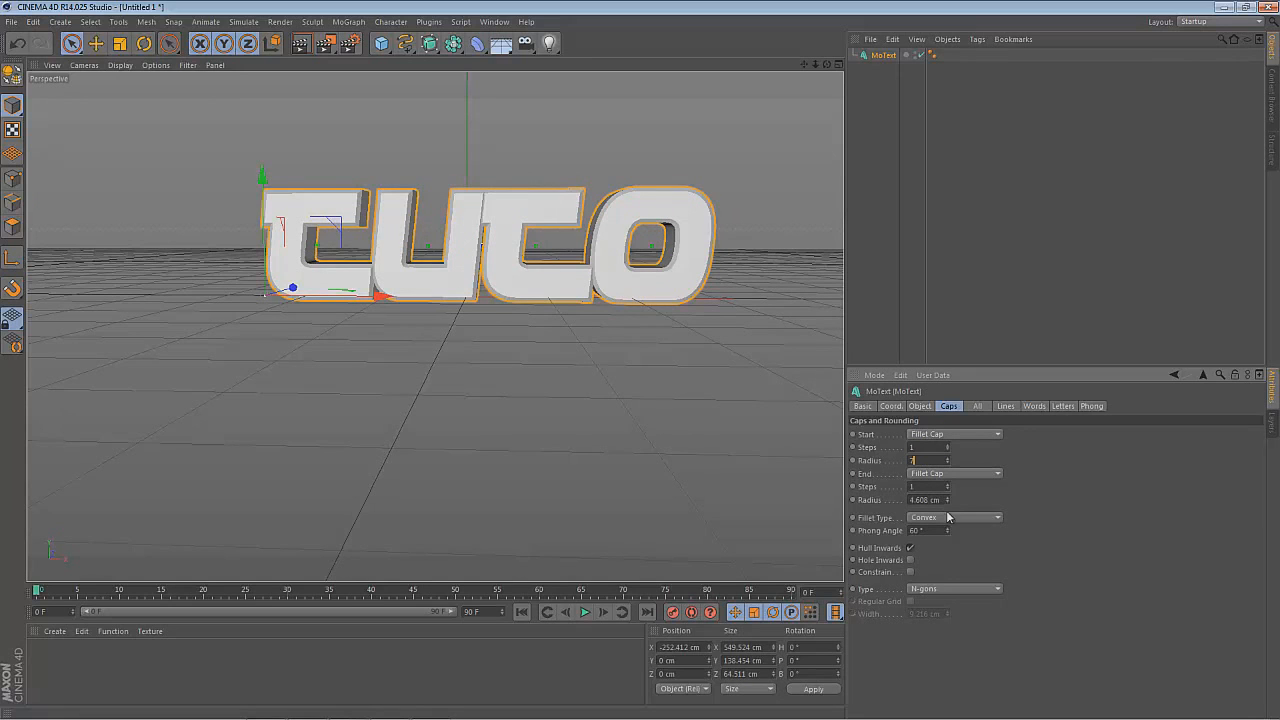
pyautogui.press('Return')
pyautogui.click(640, 461)
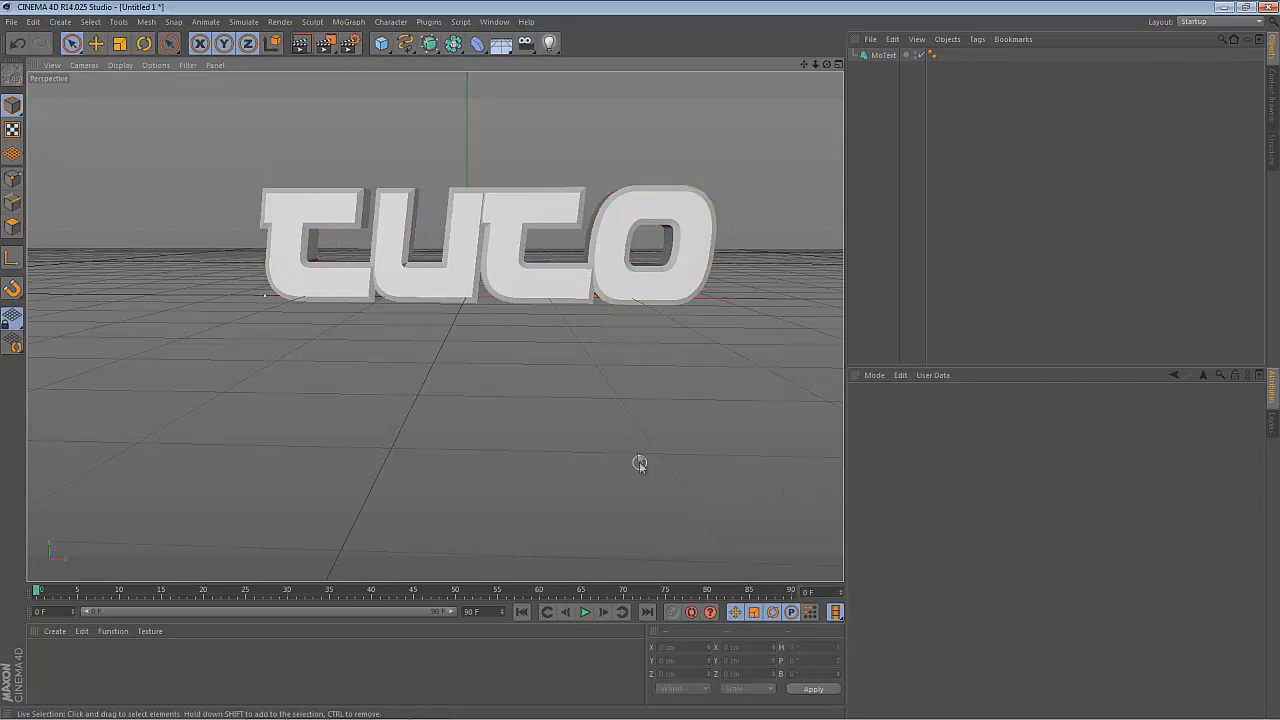
# Add a plane beneath the text and widen it to about 664 cm.
pyautogui.click(382, 44)
pyautogui.click(488, 88)
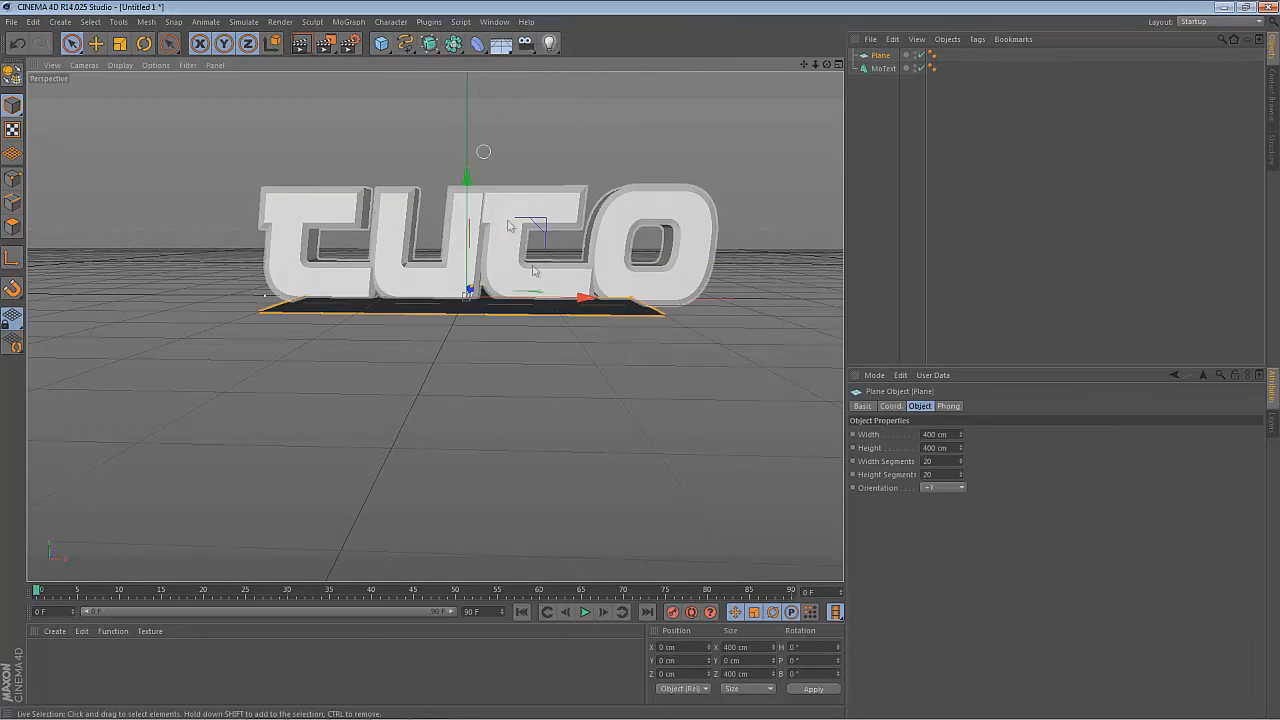
pyautogui.moveTo(636, 304); pyautogui.dragTo(745, 300)
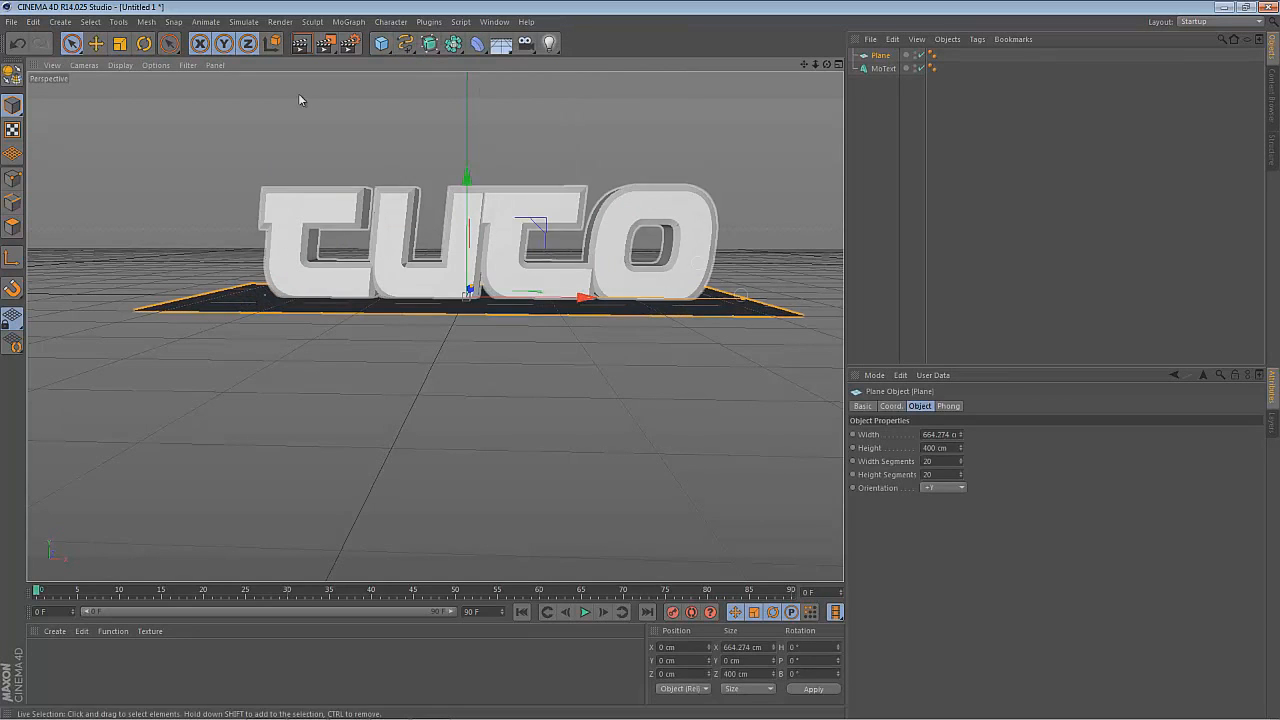
# Rotate the plane to a bank angle of about -24° and move it above the text to about X -91, Y 200 cm.
pyautogui.click(144, 43)
pyautogui.moveTo(431, 238); pyautogui.dragTo(398, 272)
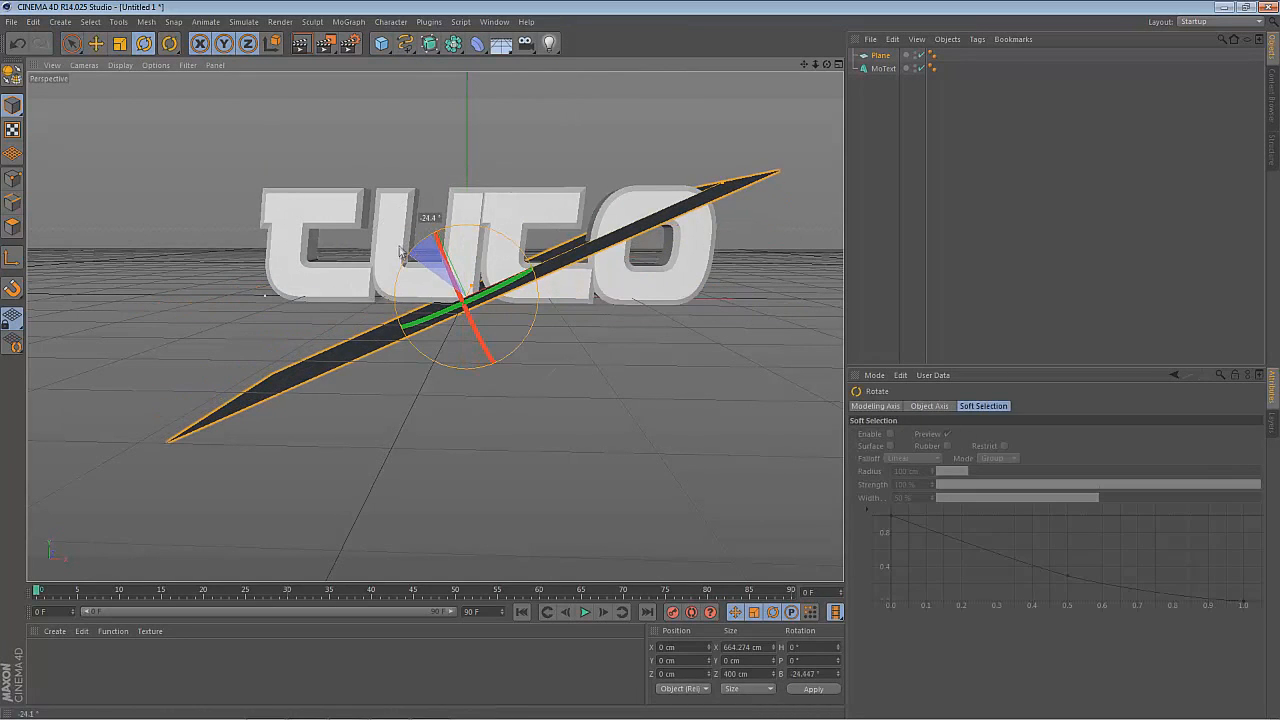
pyautogui.click(72, 43)
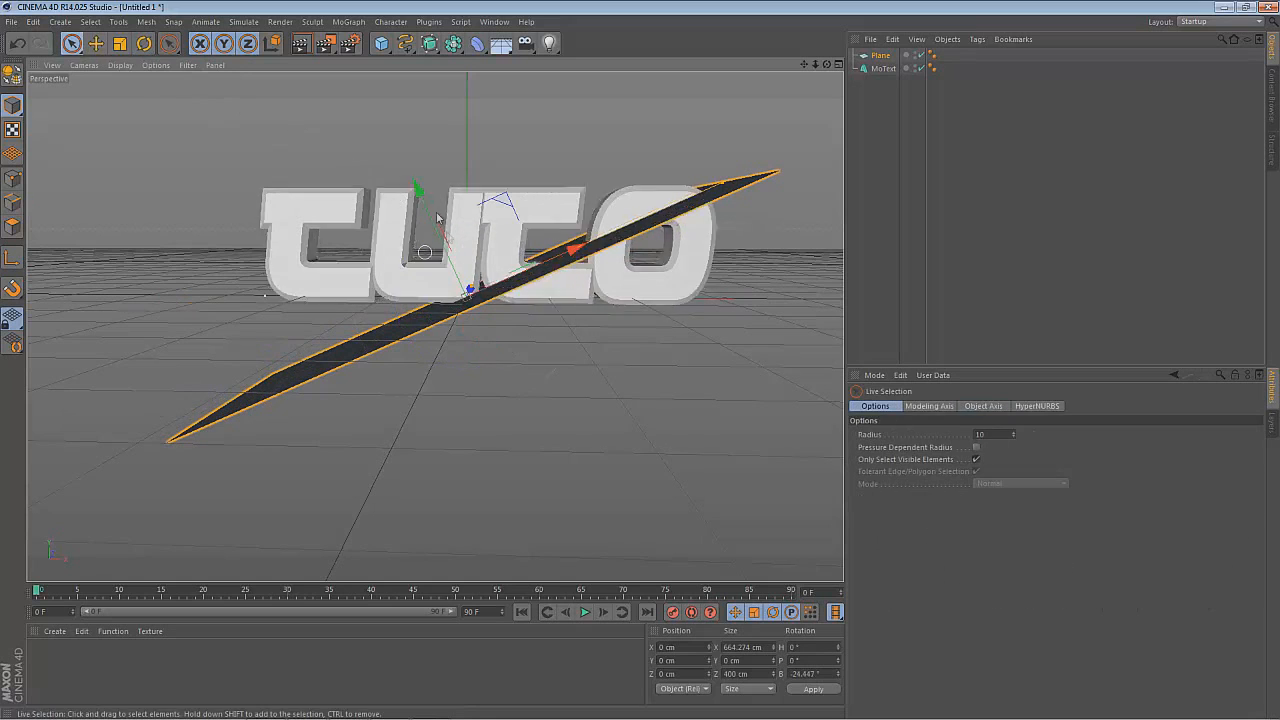
pyautogui.moveTo(416, 183)
pyautogui.mouseDown()
pyautogui.moveTo(376, 134)
pyautogui.moveTo(648, 372)
pyautogui.moveTo(407, 190)
pyautogui.mouseUp()
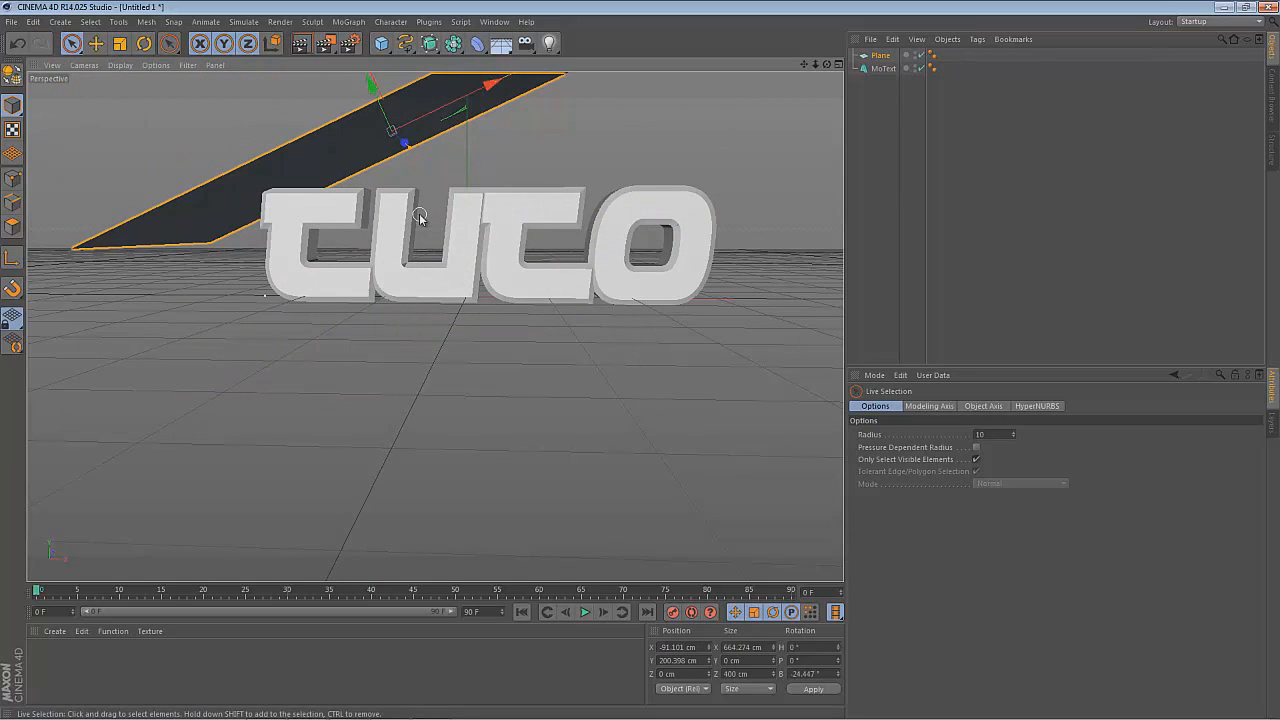
# Duplicate the tilted plane and place the copy below the text at about X 195, Y -428 cm.
pyautogui.keyDown('ctrl'); pyautogui.moveTo(369, 86); pyautogui.dragTo(641, 366); pyautogui.keyUp('ctrl')
pyautogui.scroll(5, 500, 271)
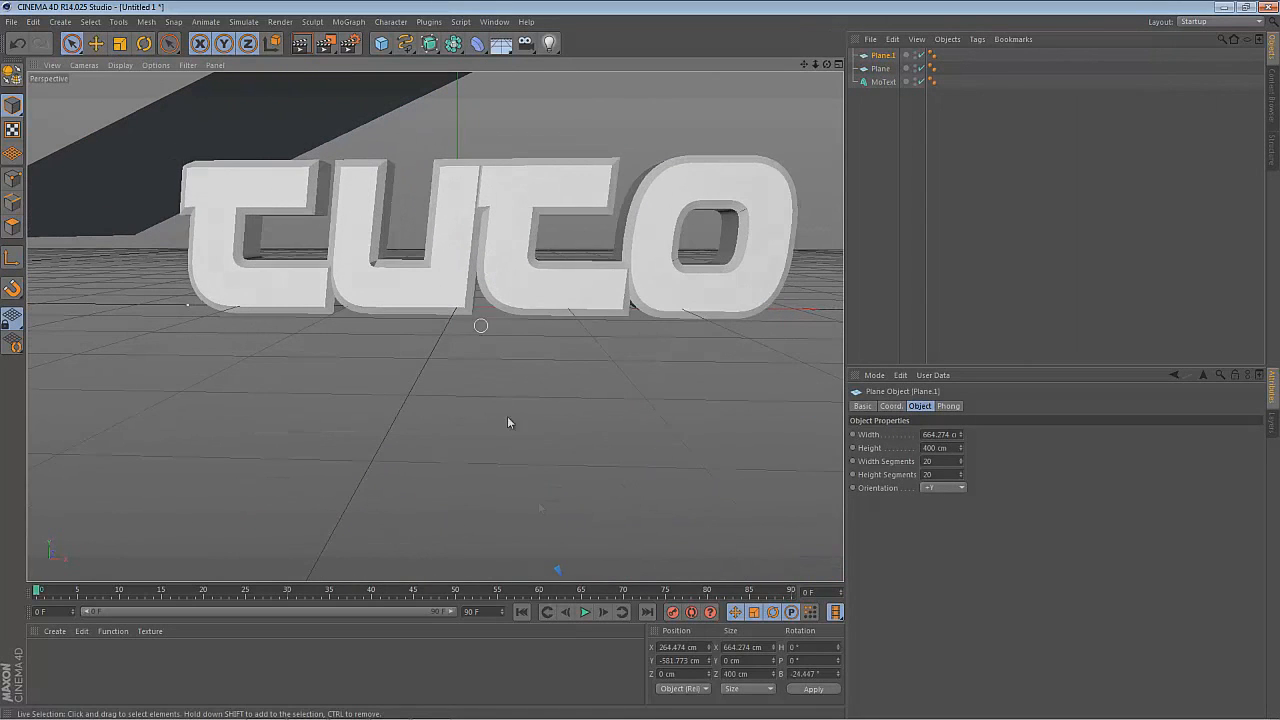
pyautogui.press('o')
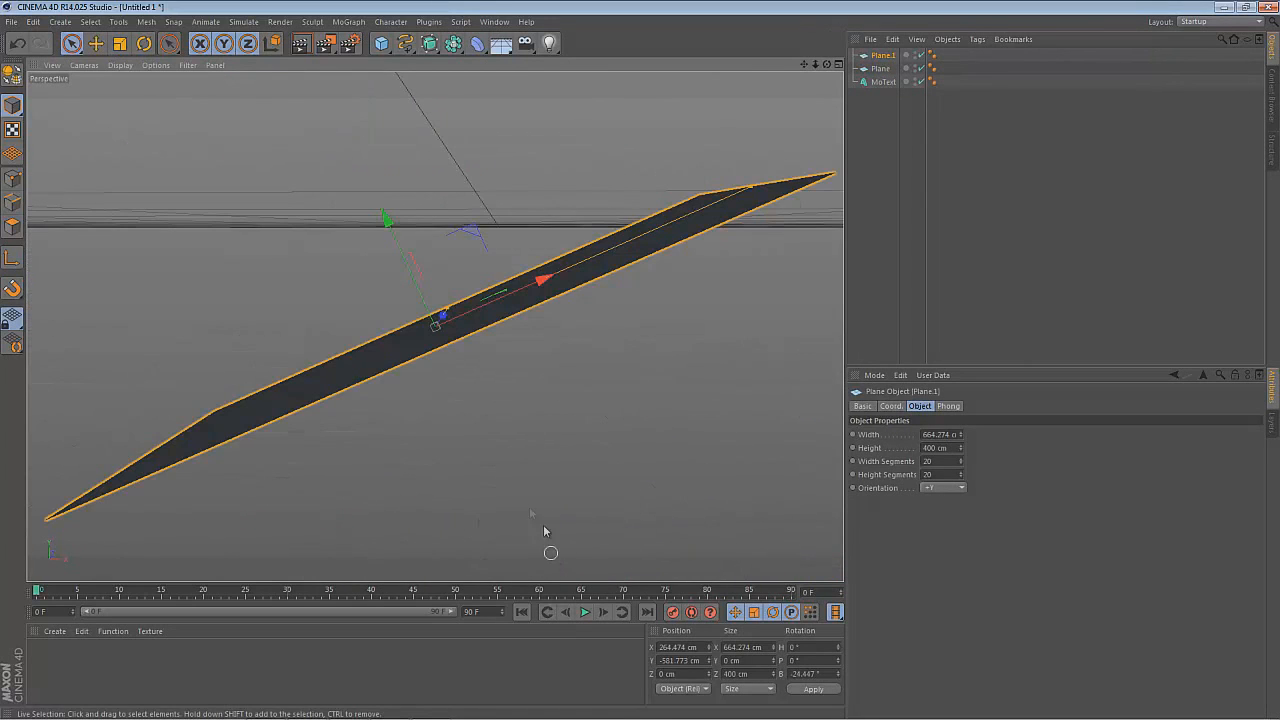
pyautogui.moveTo(393, 223)
pyautogui.mouseDown()
pyautogui.moveTo(357, 129)
pyautogui.moveTo(643, 360)
pyautogui.moveTo(395, 229)
pyautogui.mouseUp()
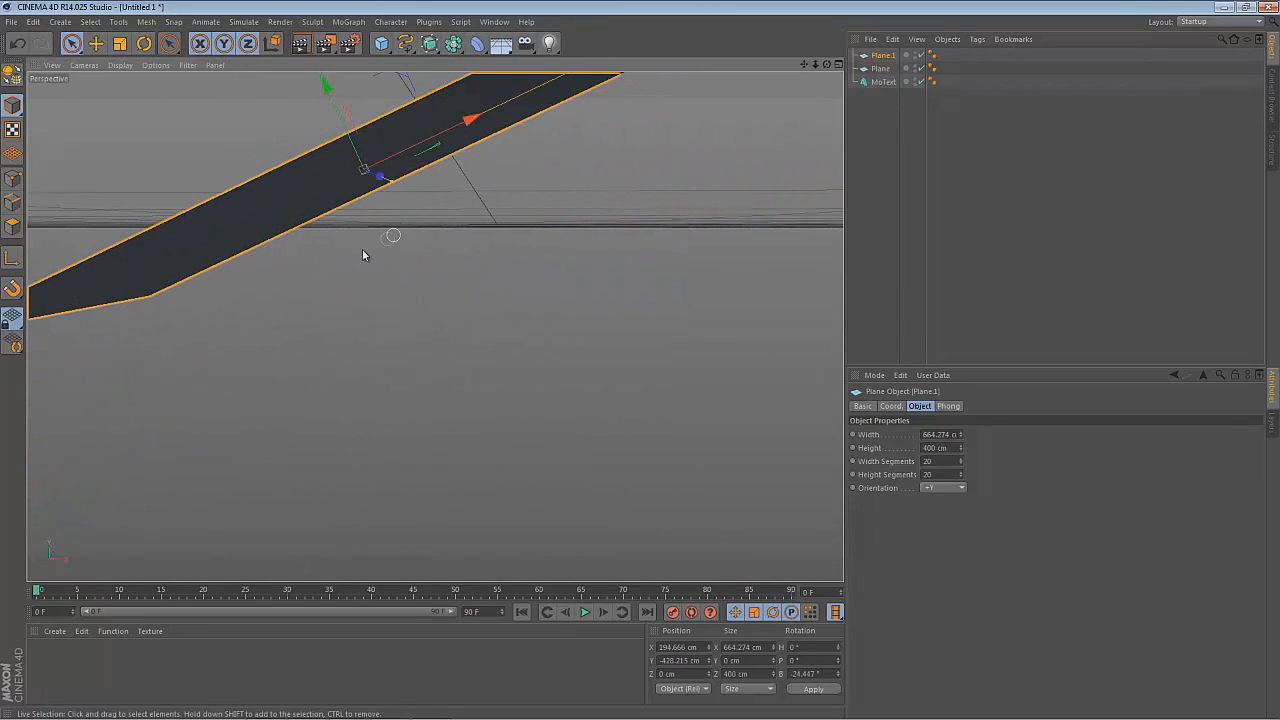
# Move the upper plane farther above the text, to about X -200, Y 440 cm.
pyautogui.moveTo(826, 65); pyautogui.dragTo(640, 359)
pyautogui.click(316, 153)
pyautogui.moveTo(339, 82); pyautogui.dragTo(275, 96)
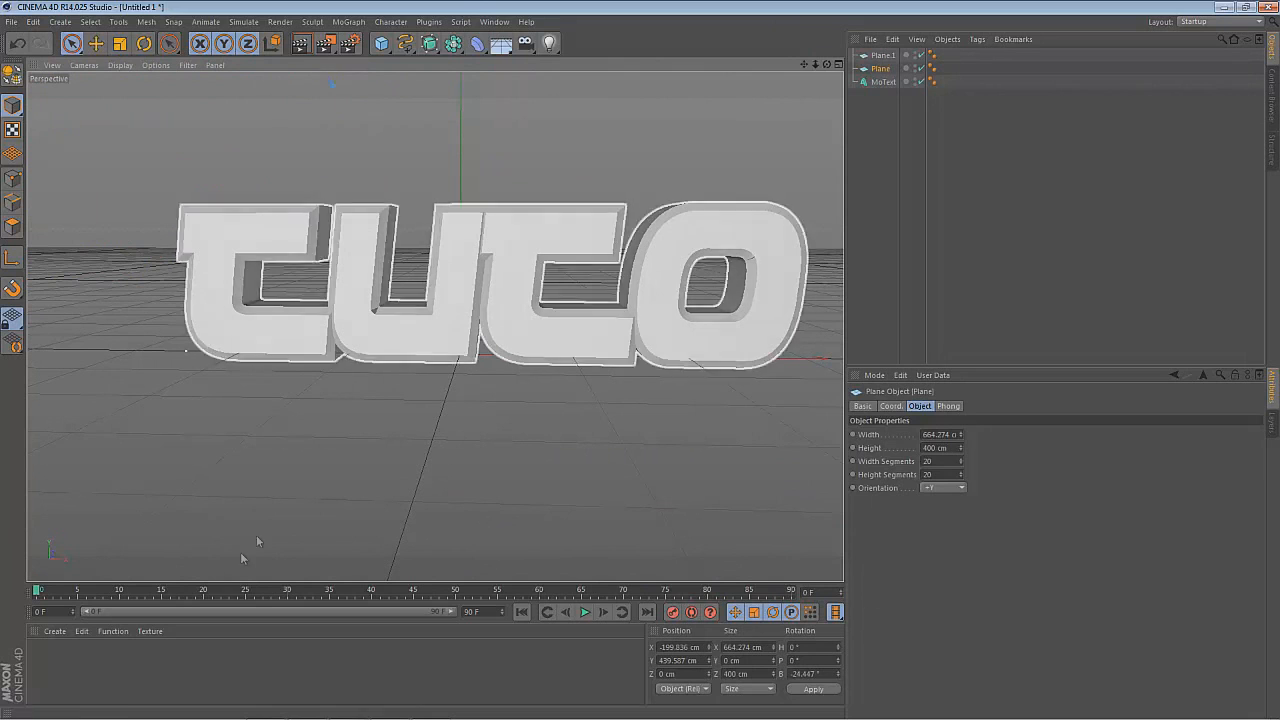
# Create a new material and enable its Luminance channel with a brightness of 180%.
pyautogui.doubleClick(77, 671)
pyautogui.doubleClick(36, 657)
pyautogui.click(366, 174)
pyautogui.moveTo(366, 174); pyautogui.dragTo(295, 120)
pyautogui.click(343, 232)
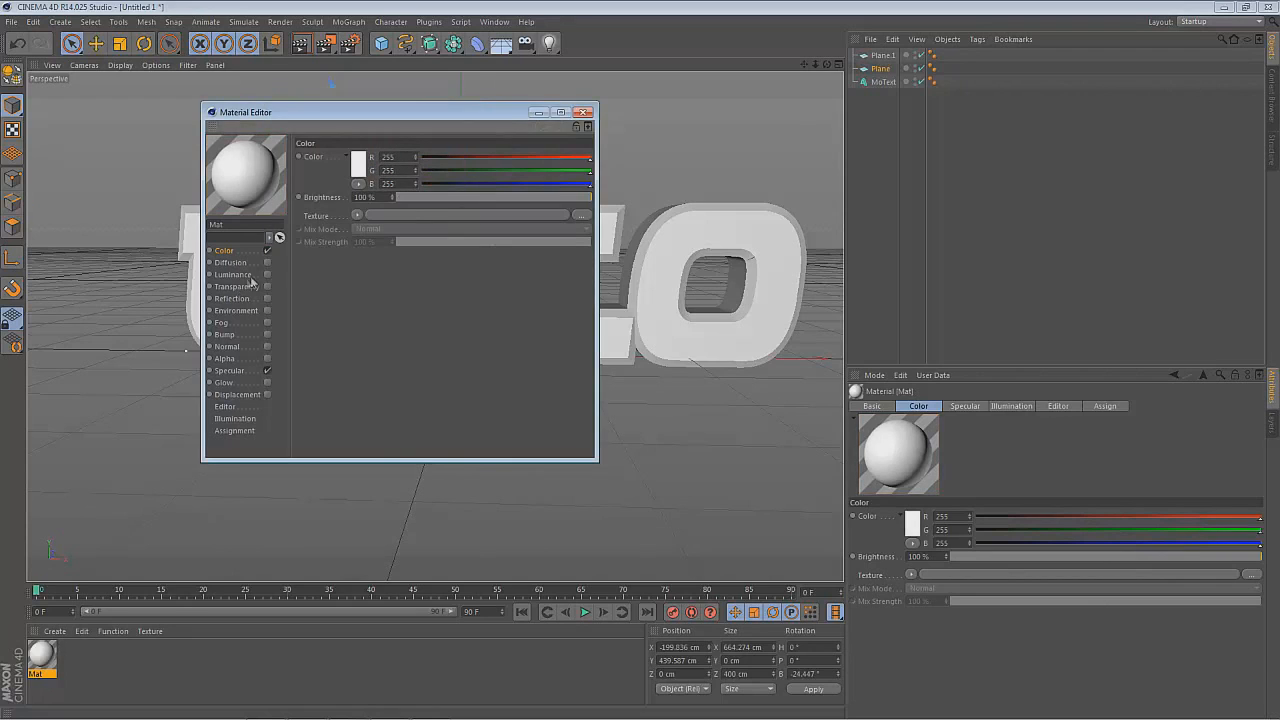
pyautogui.click(267, 274)
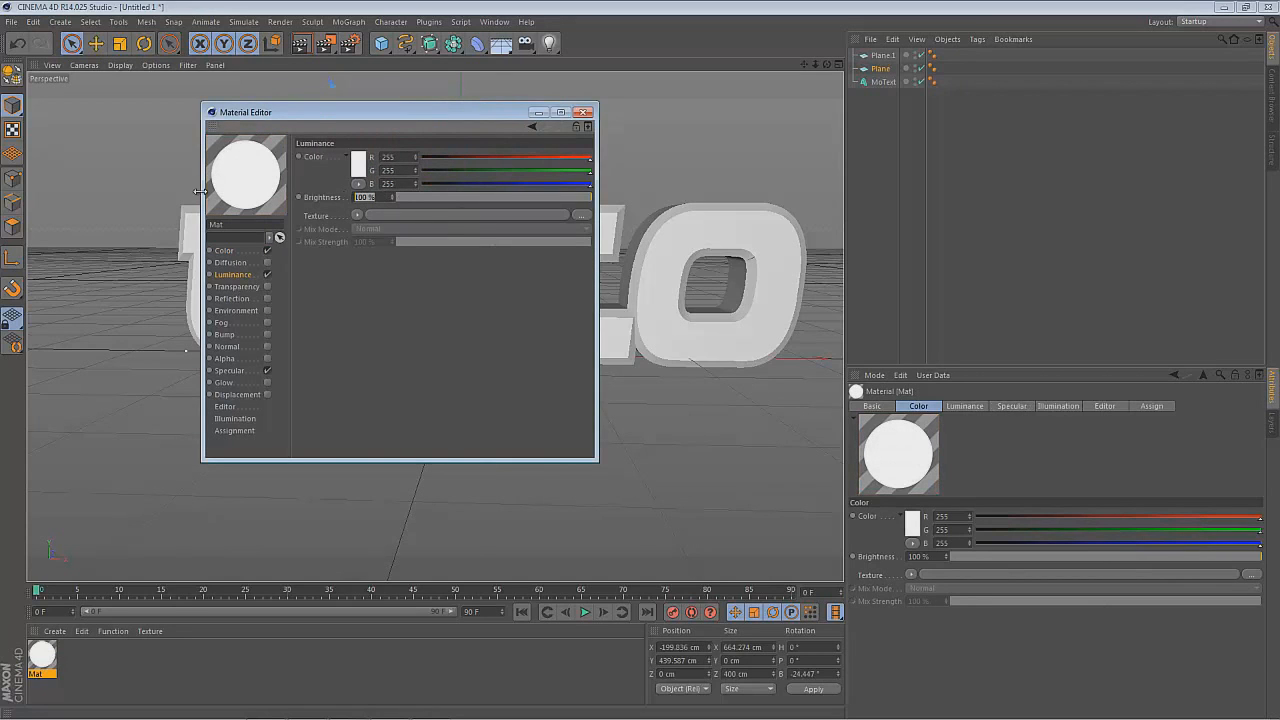
pyautogui.write('180')
pyautogui.press('Return')
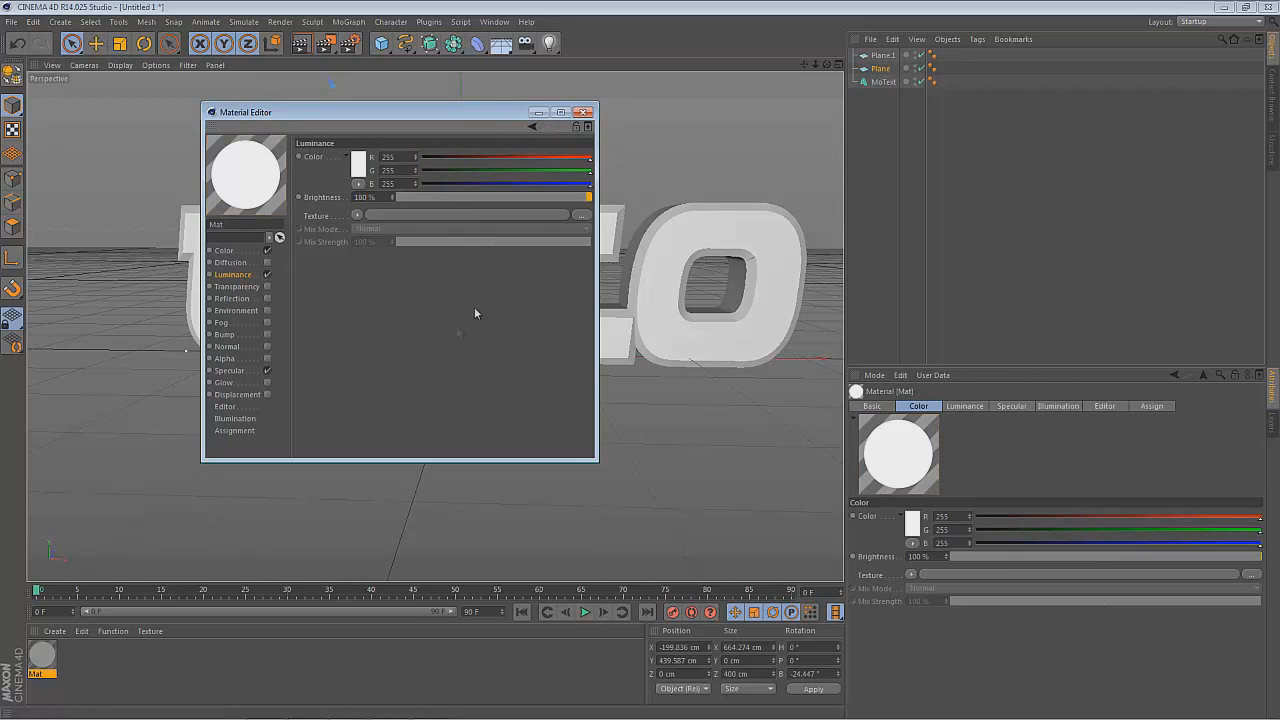
# Close the material settings and apply the luminous white material to both planes.
pyautogui.click(585, 114)
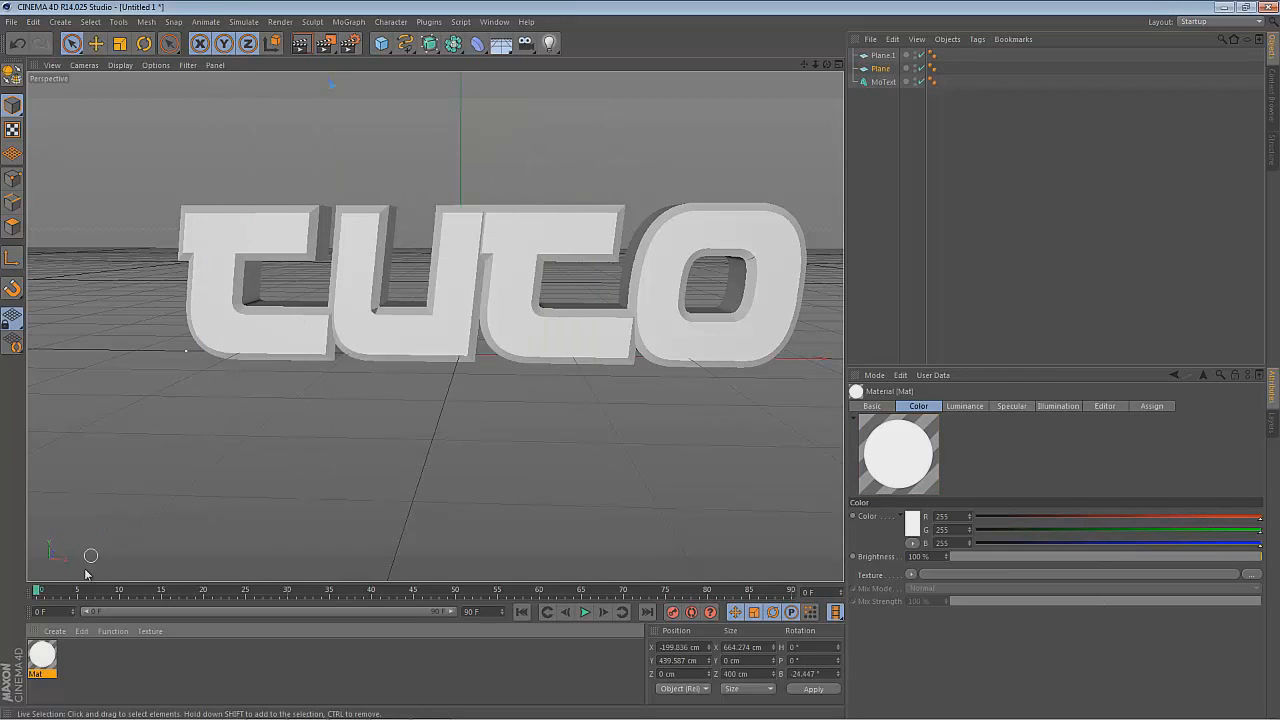
pyautogui.moveTo(894, 66)
pyautogui.mouseDown()
pyautogui.moveTo(902, 77)
pyautogui.moveTo(890, 69)
pyautogui.mouseUp()
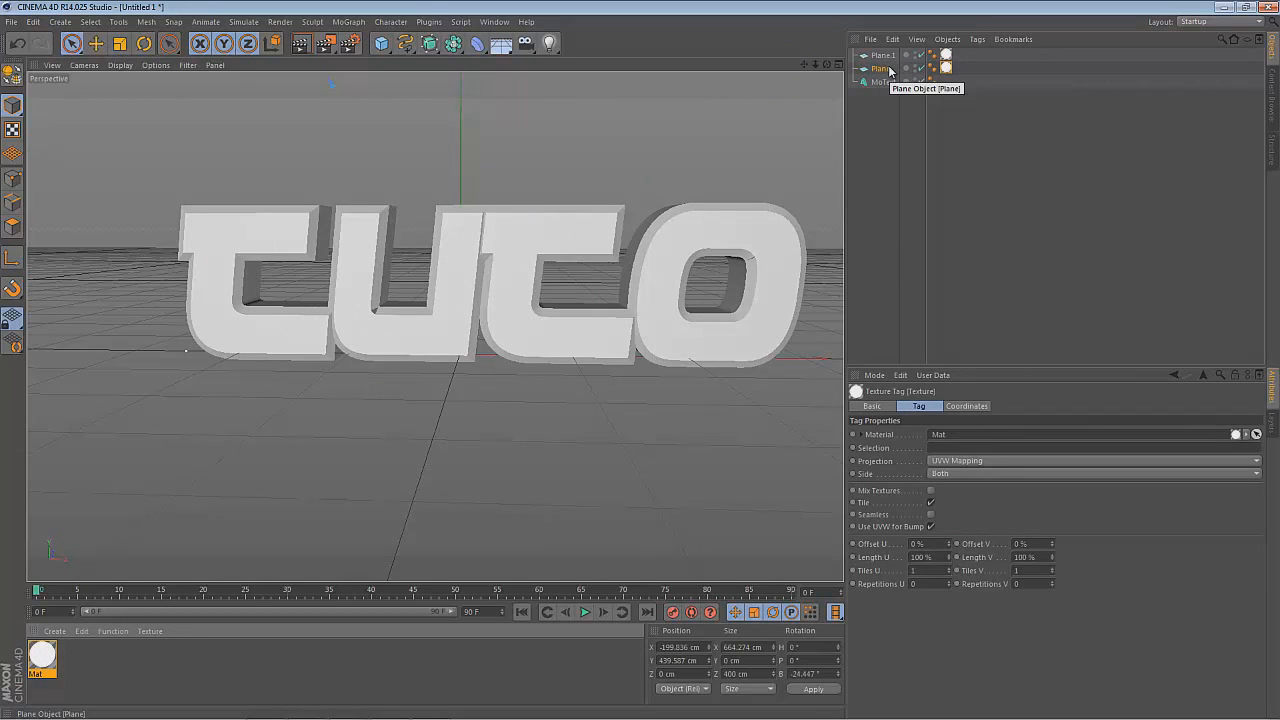
# Create a second material and set its color to blue, RGB 0, 80, 255.
pyautogui.doubleClick(79, 665)
pyautogui.doubleClick(40, 659)
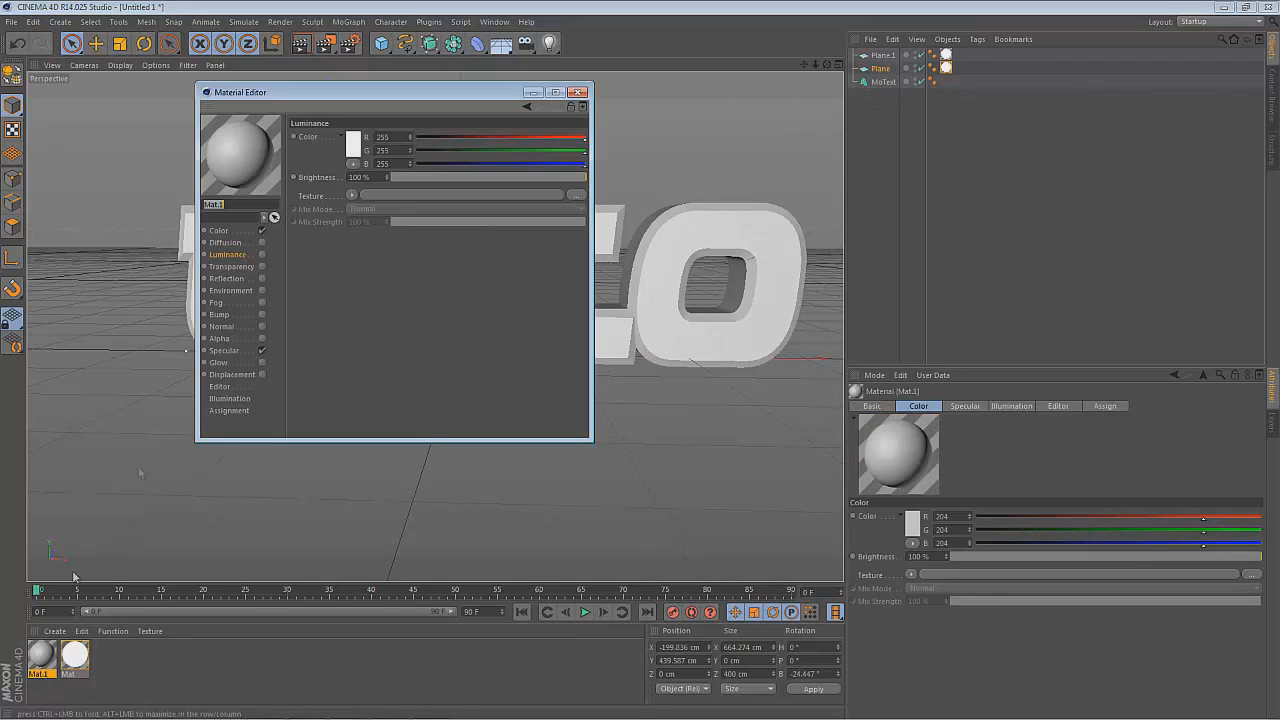
pyautogui.click(223, 230)
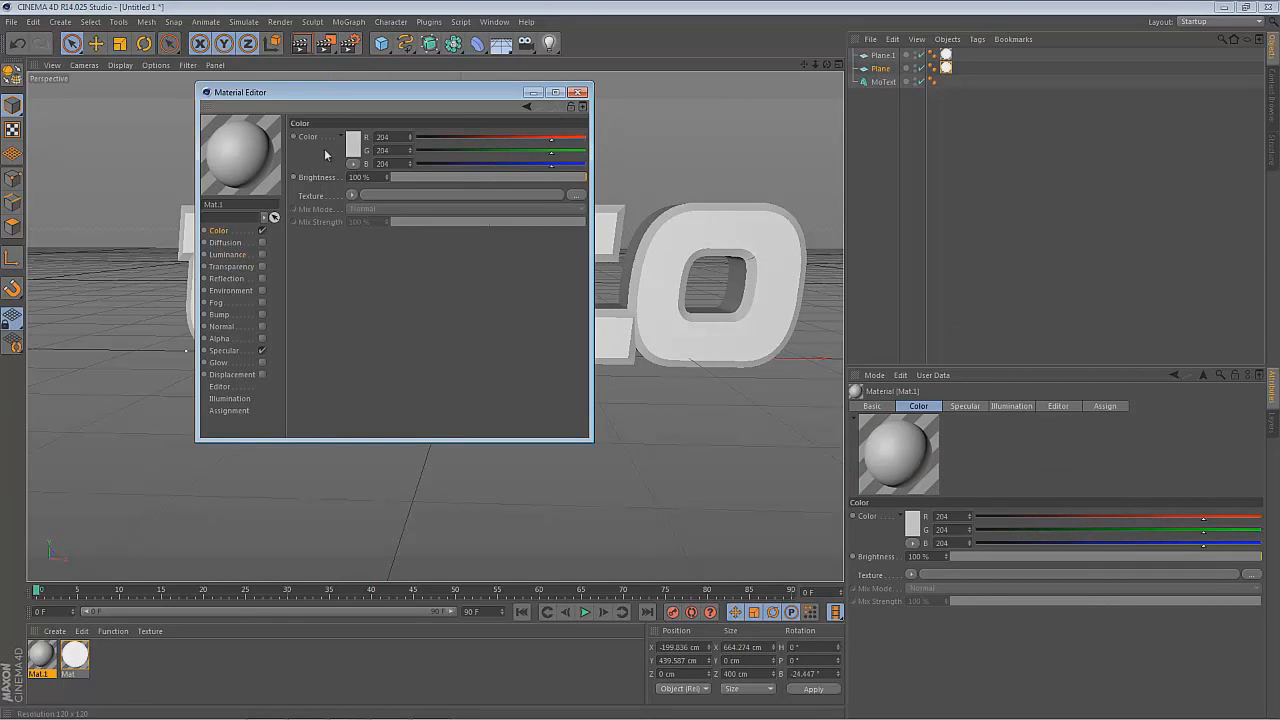
pyautogui.click(358, 147)
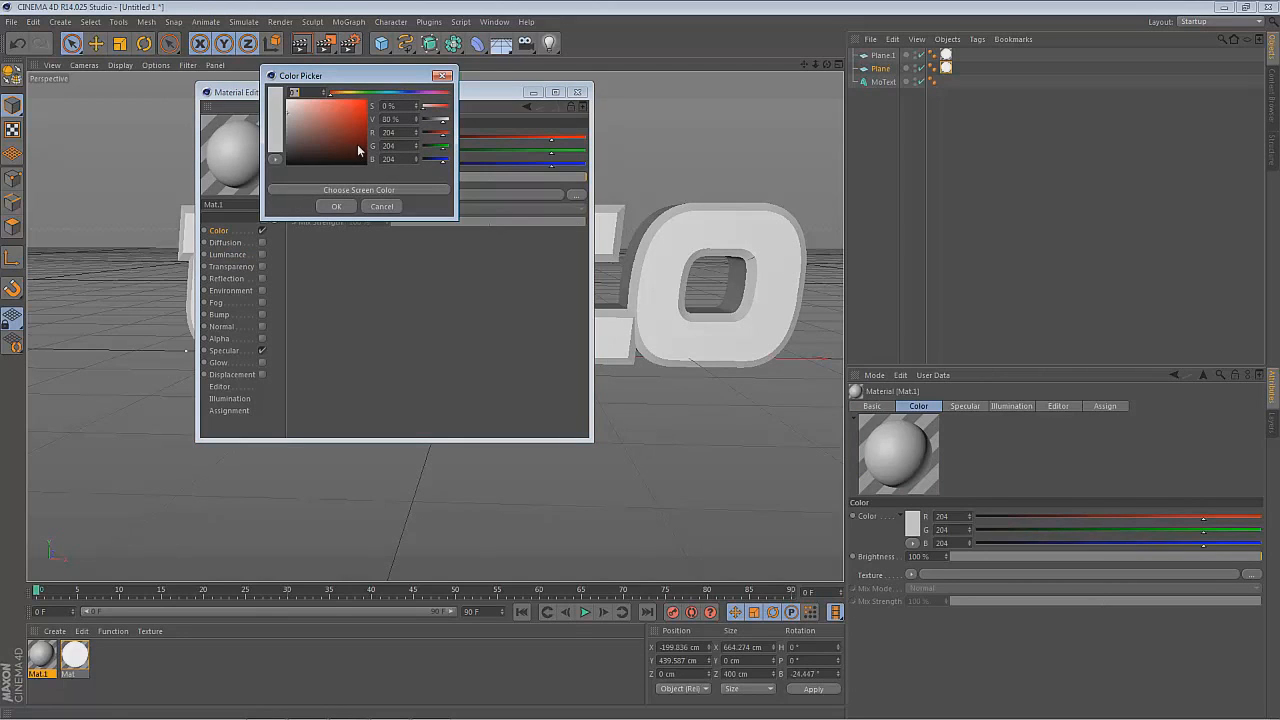
pyautogui.moveTo(350, 712)
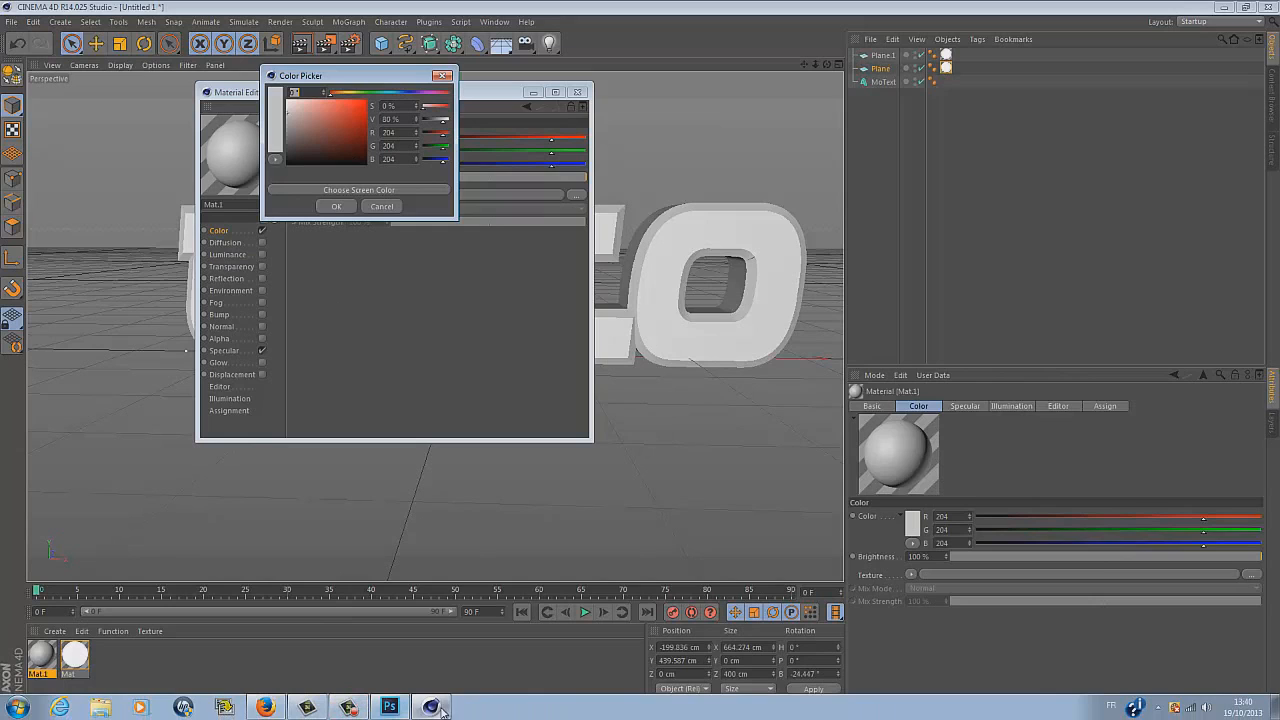
pyautogui.moveTo(348, 93); pyautogui.dragTo(399, 93)
pyautogui.moveTo(326, 147); pyautogui.dragTo(403, 93)
pyautogui.click(336, 206)
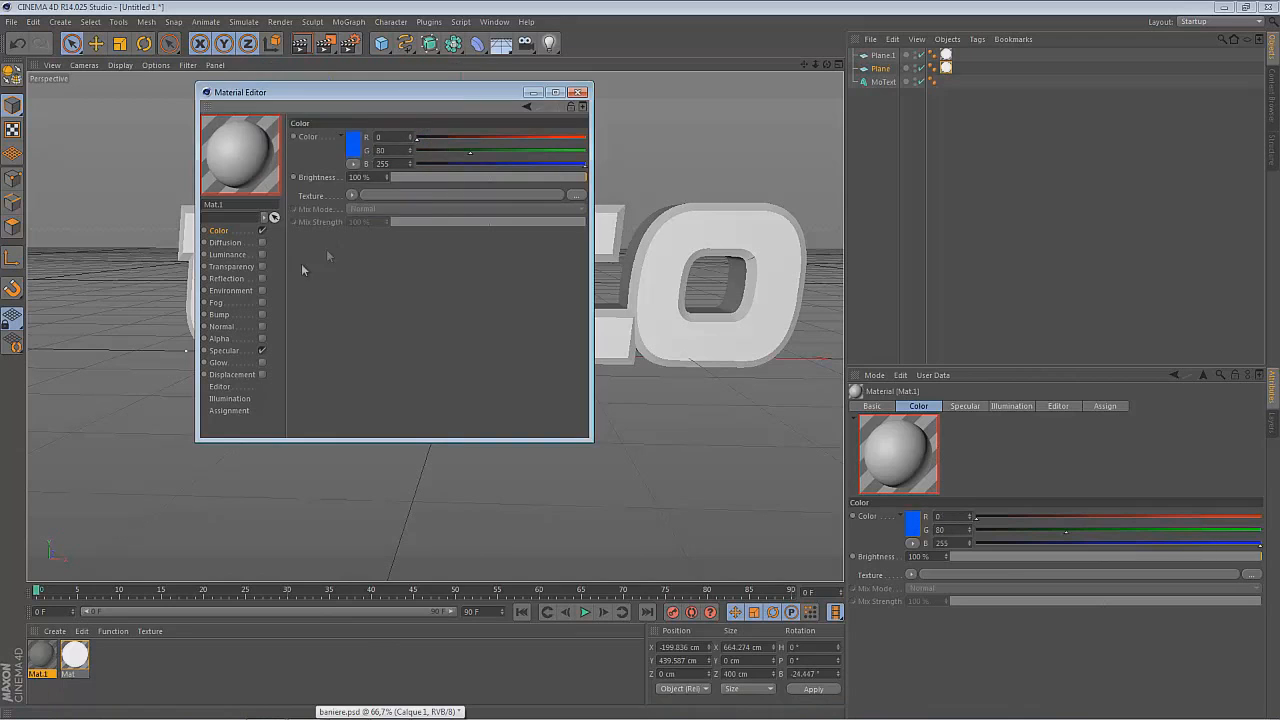
# Enable the blue material's Reflection channel with a brightness of 30%.
pyautogui.click(262, 278)
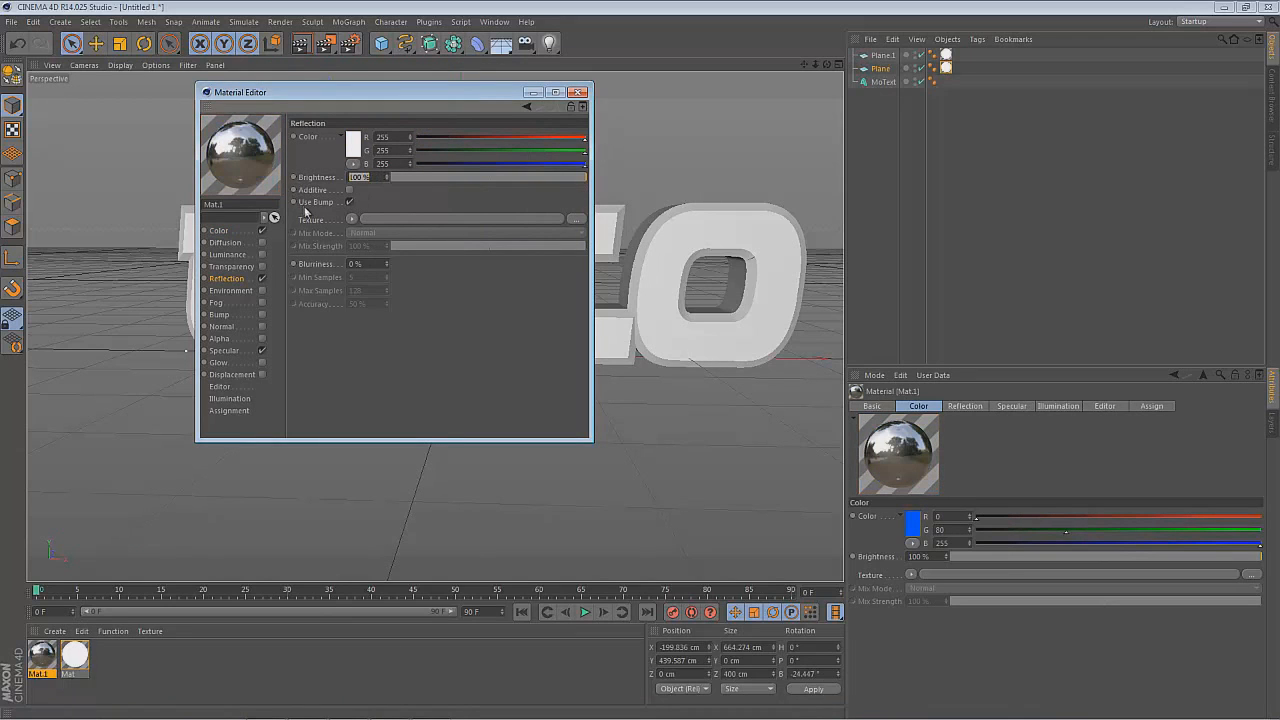
pyautogui.press('Return')
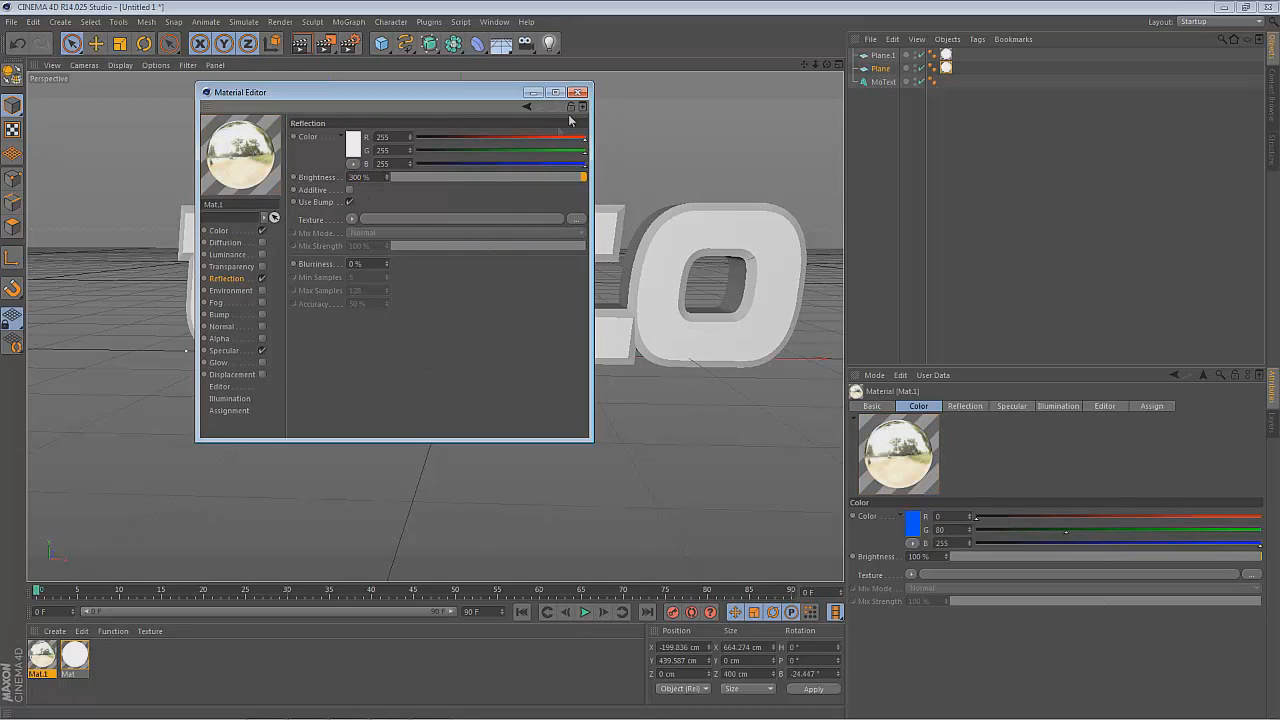
pyautogui.click(218, 231)
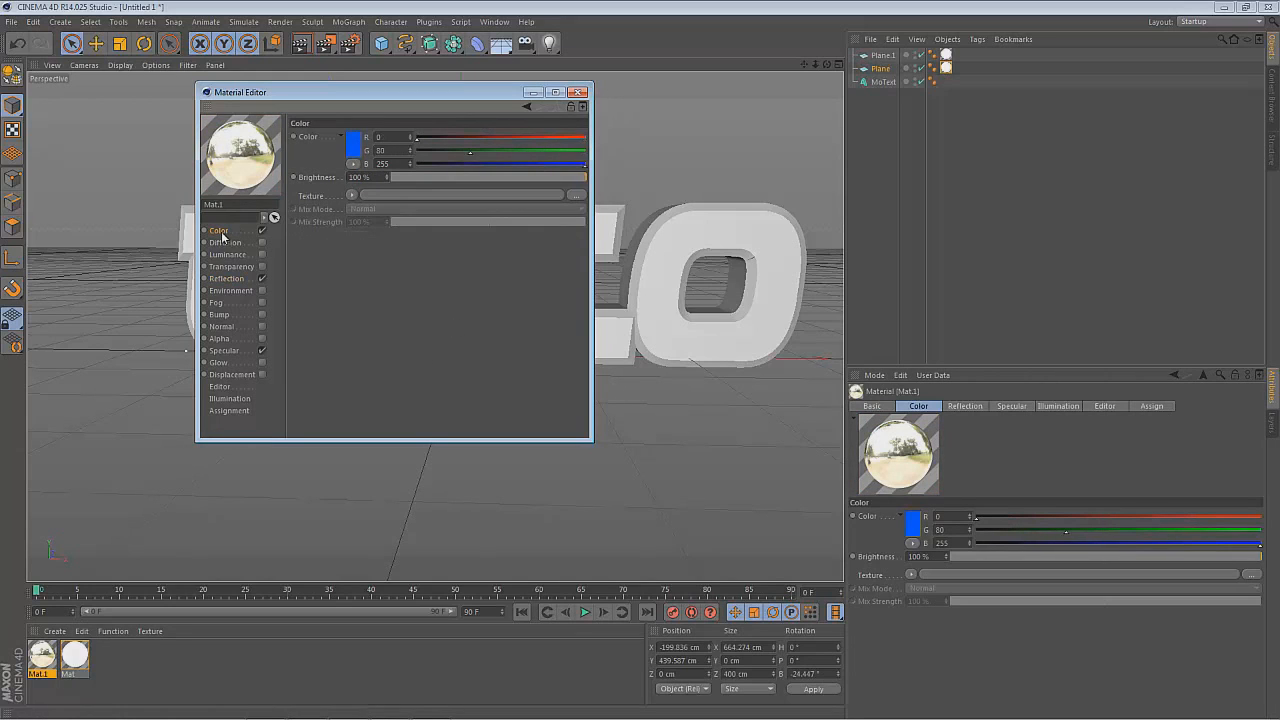
pyautogui.click(226, 278)
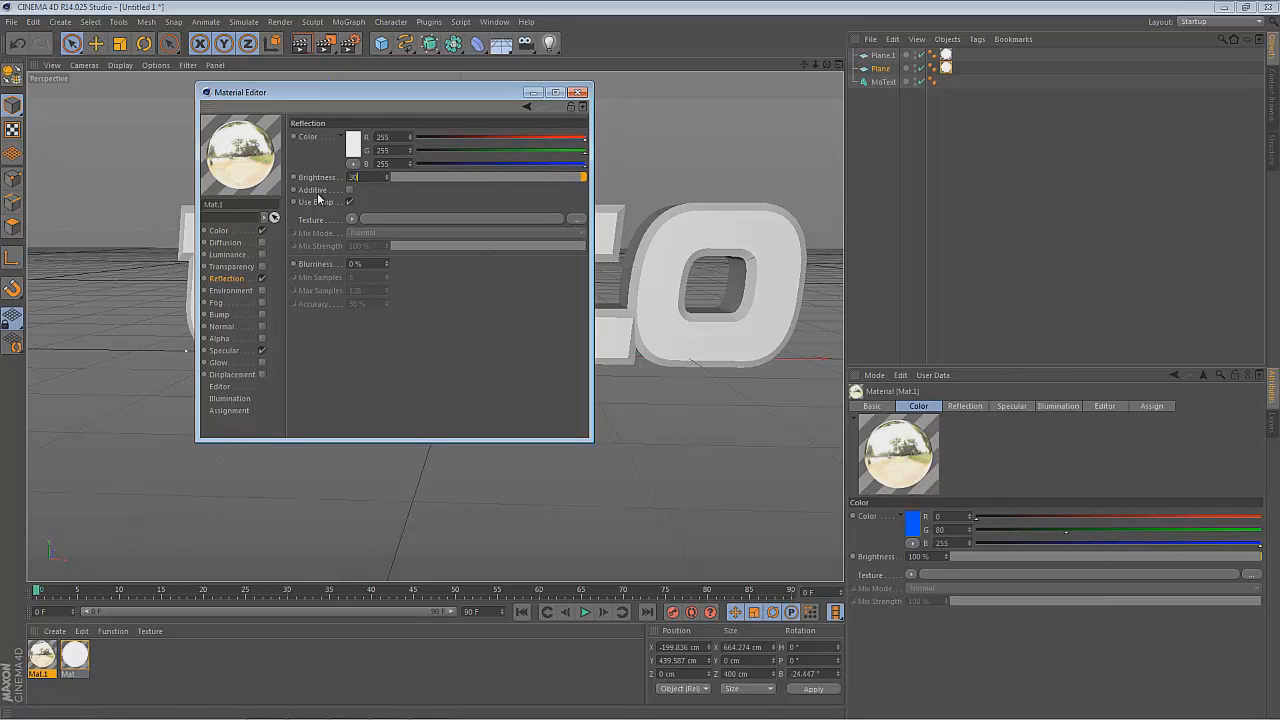
pyautogui.press('Return')
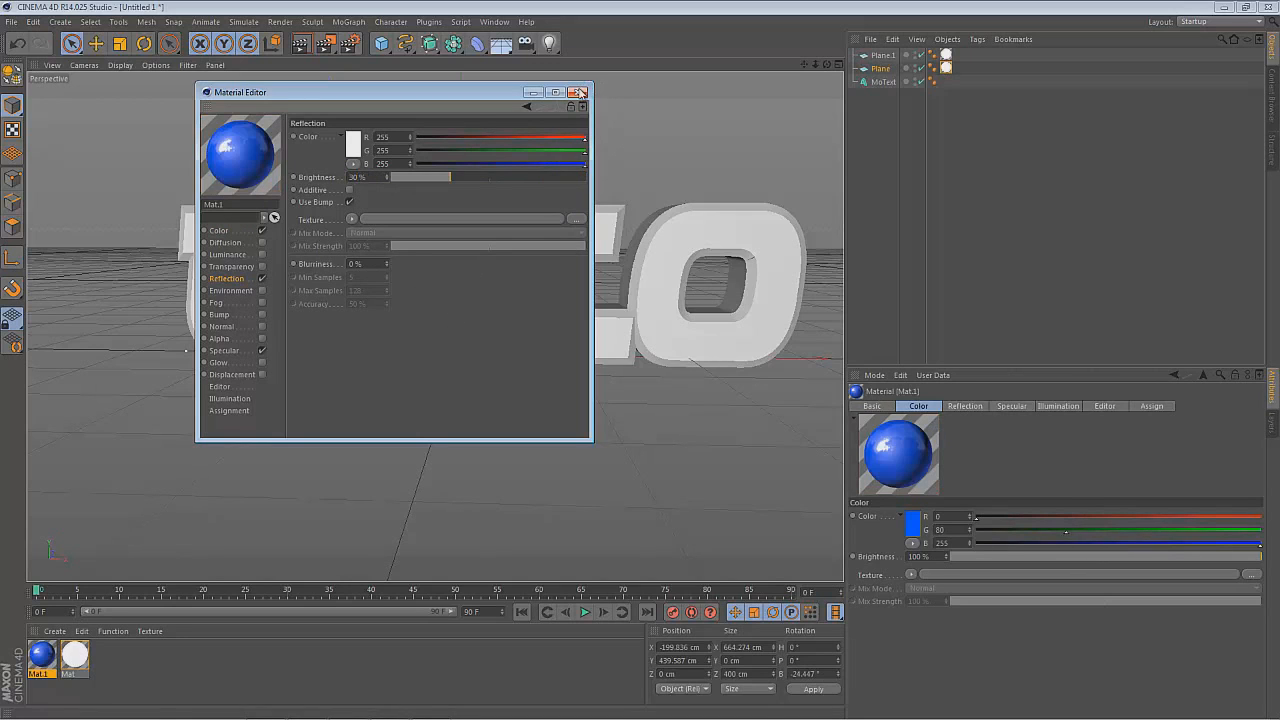
pyautogui.click(577, 92)
# Create a third material and set its color to black, RGB 0, 0, 0.
pyautogui.click(167, 644)
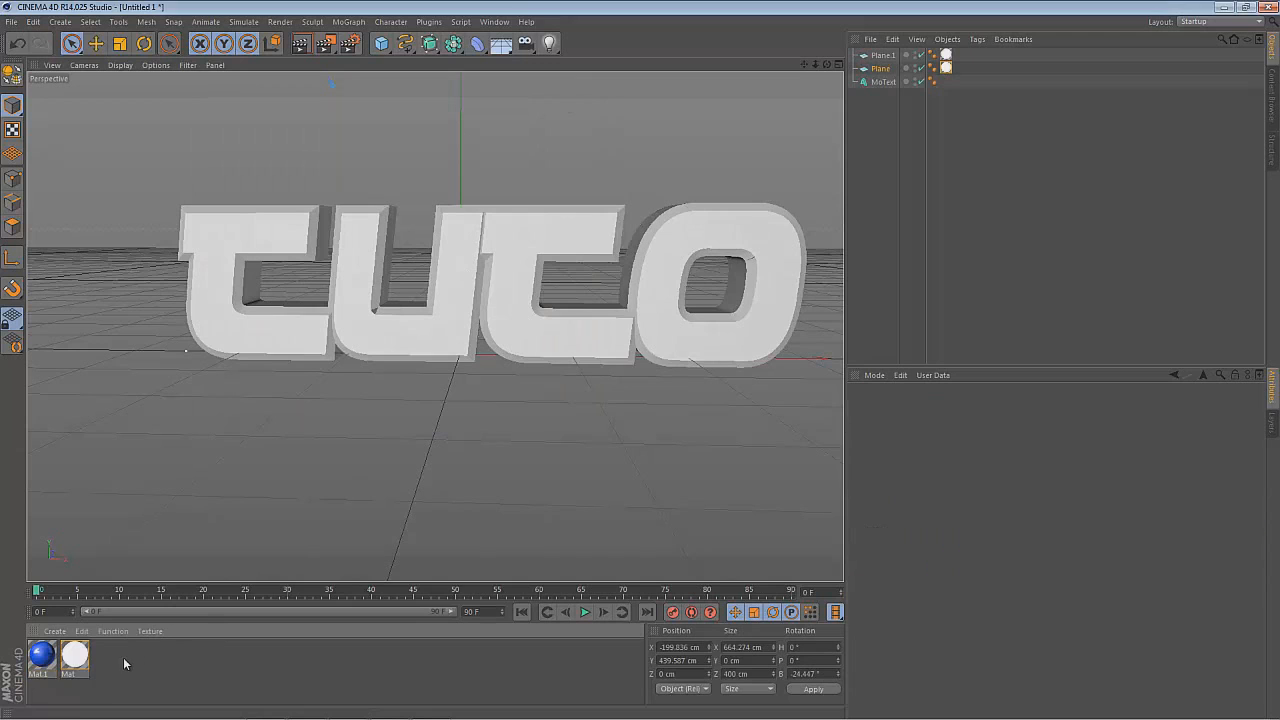
pyautogui.doubleClick(123, 657)
pyautogui.doubleClick(48, 660)
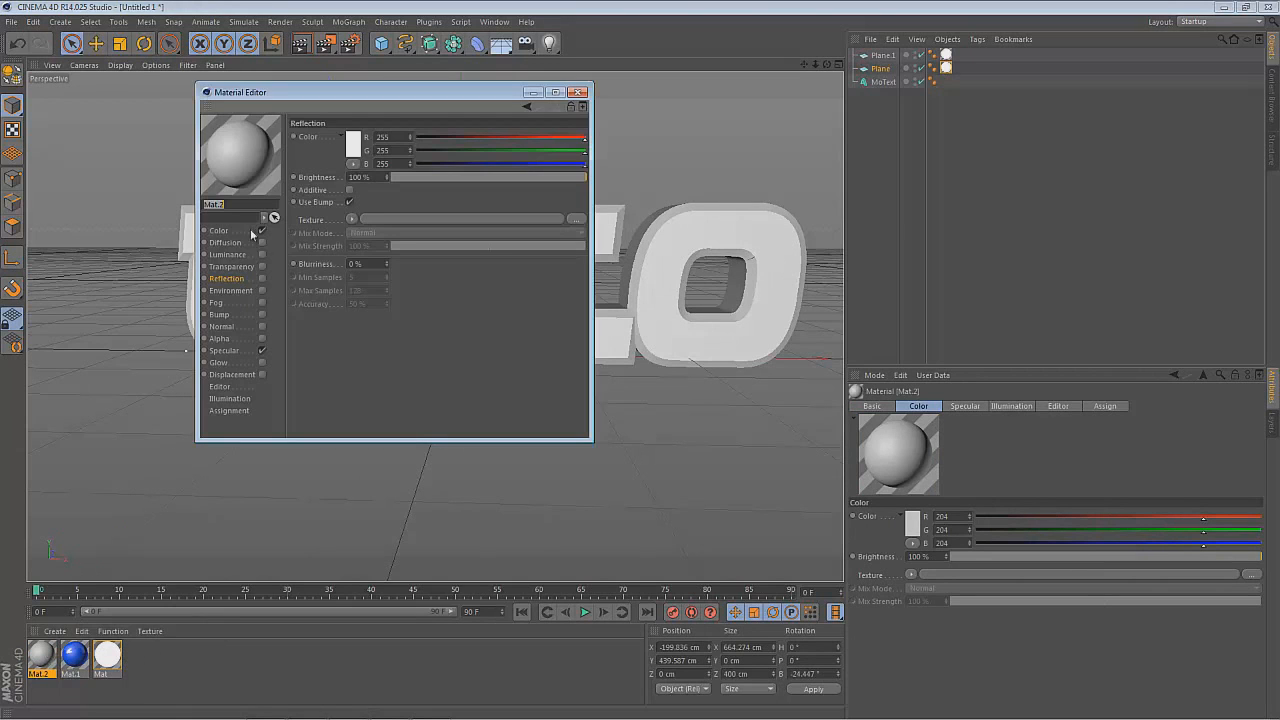
pyautogui.click(219, 230)
pyautogui.click(348, 151)
pyautogui.moveTo(353, 150); pyautogui.dragTo(379, 199)
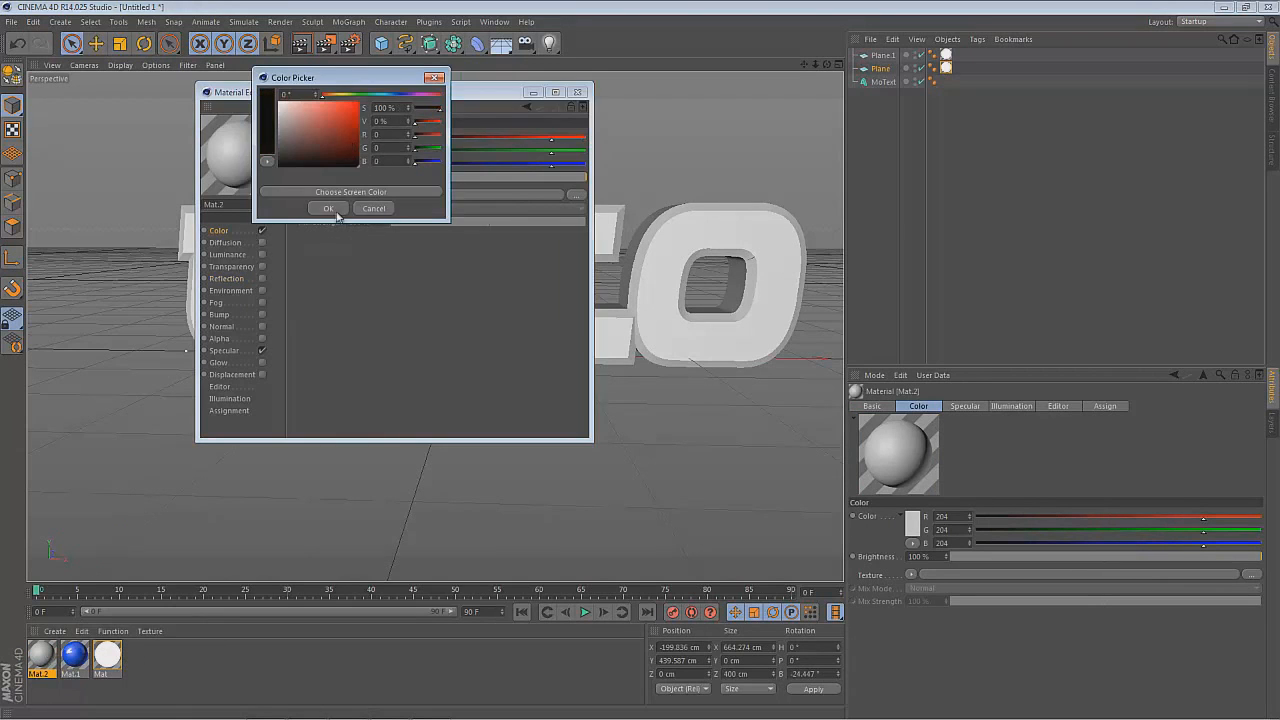
pyautogui.click(335, 213)
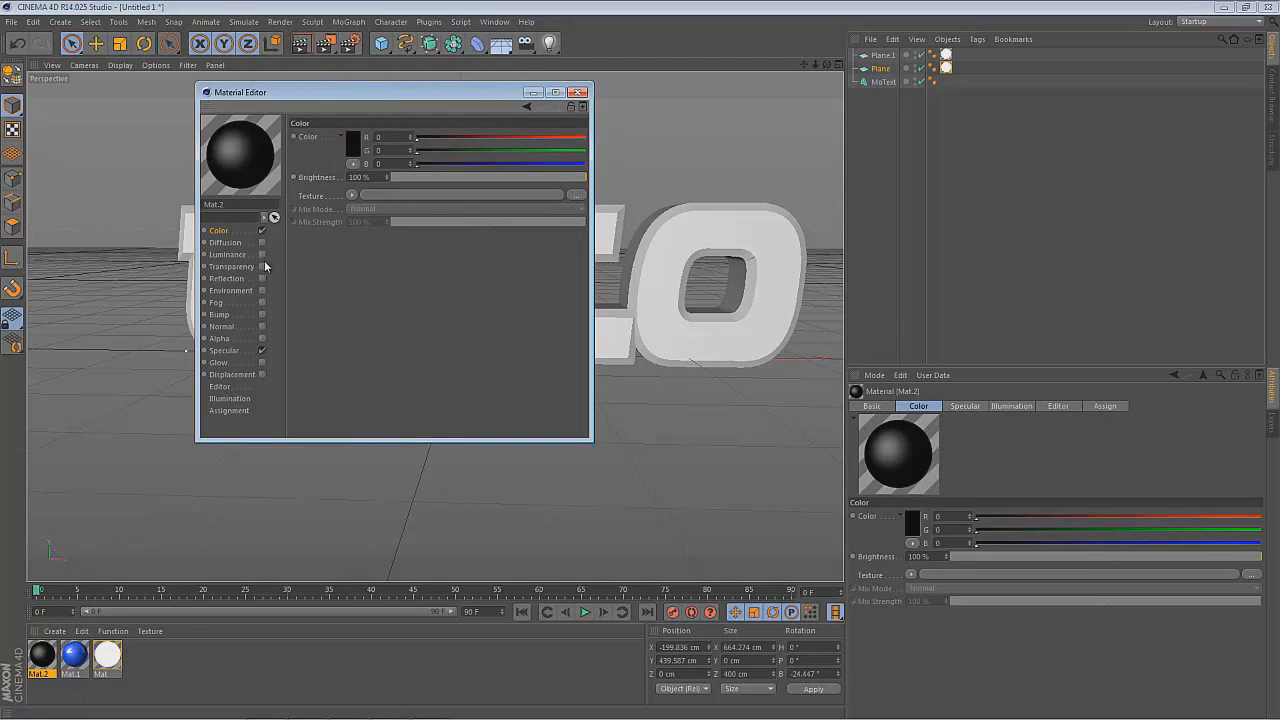
# Enable the black material's Reflection channel with a brightness of 30%.
pyautogui.click(262, 279)
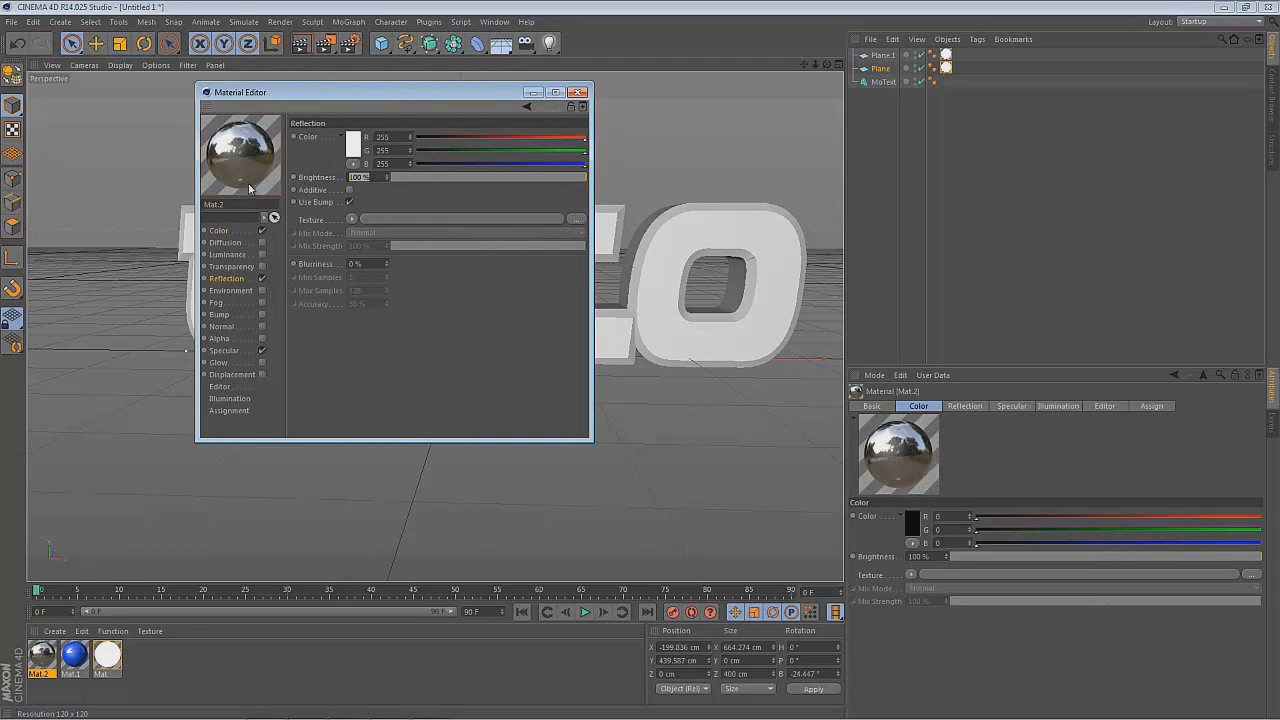
pyautogui.press('Return')
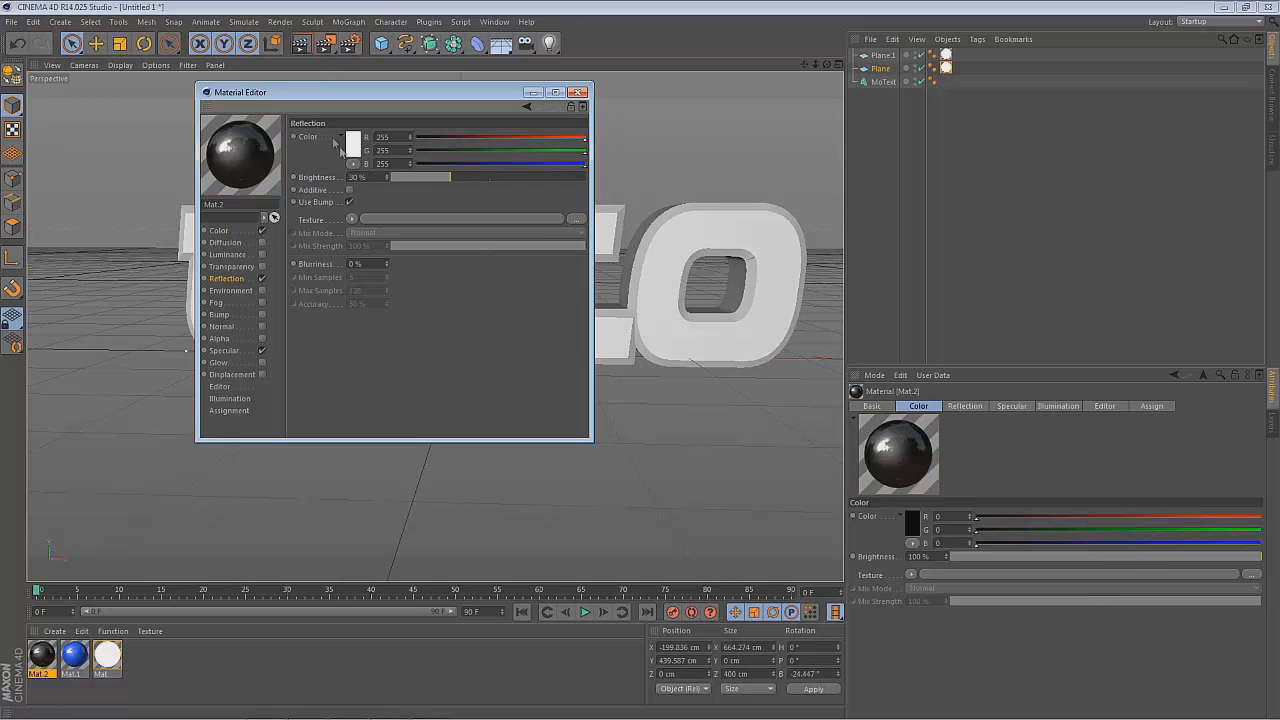
pyautogui.click(577, 93)
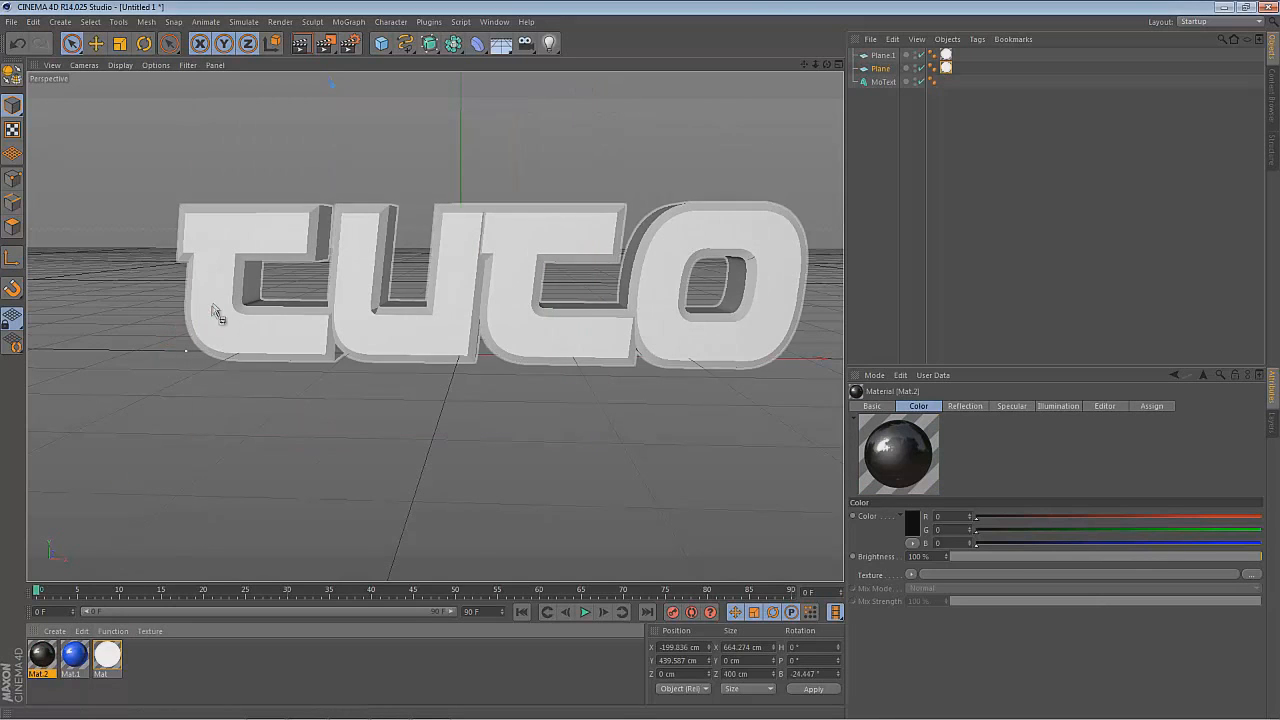
# Apply the black material to the TUTO text and add the blue material on top of it.
pyautogui.moveTo(212, 312); pyautogui.dragTo(214, 318)
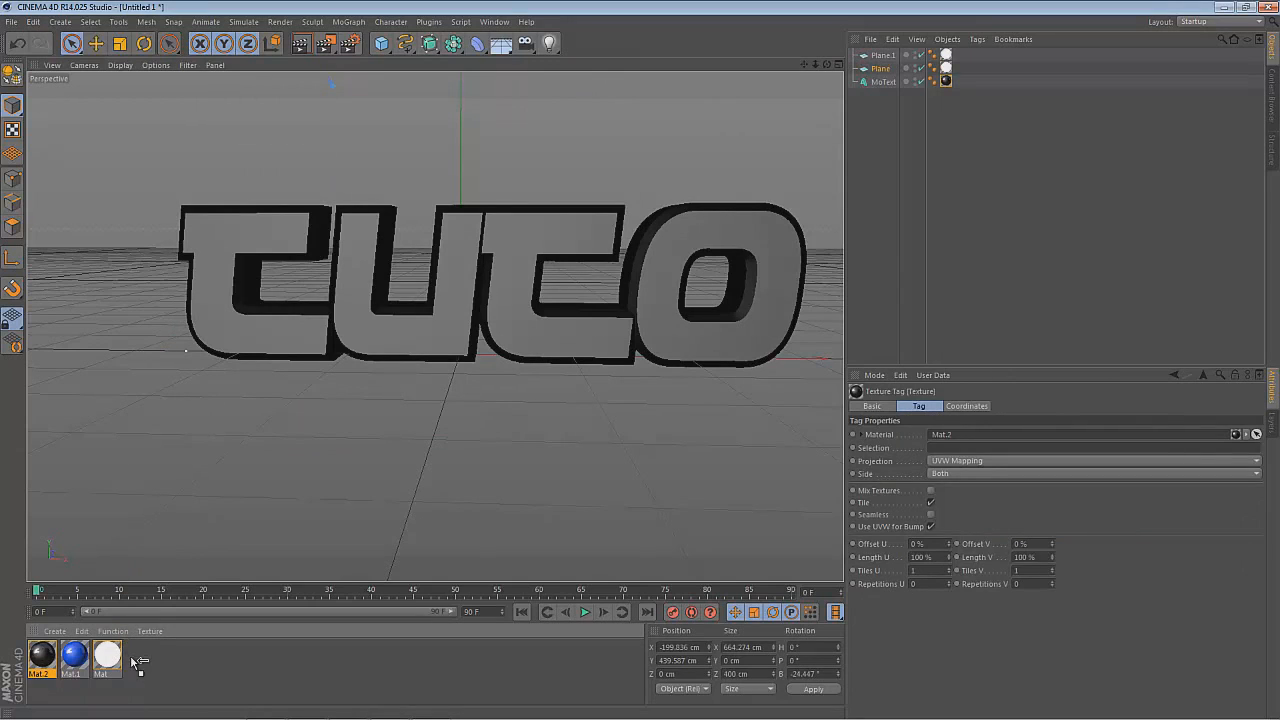
pyautogui.click(107, 656)
pyautogui.moveTo(105, 594); pyautogui.dragTo(240, 305)
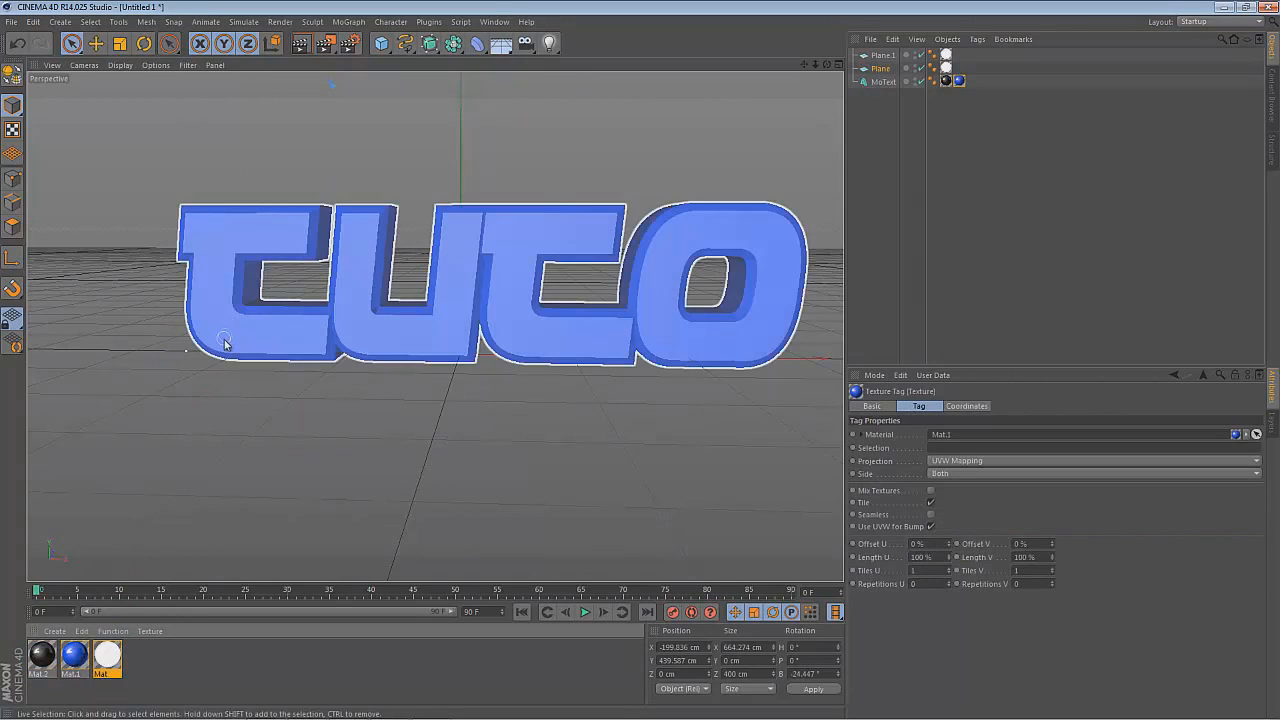
# Restrict the text's blue material to the front caps with the selection C1.
pyautogui.click(955, 448)
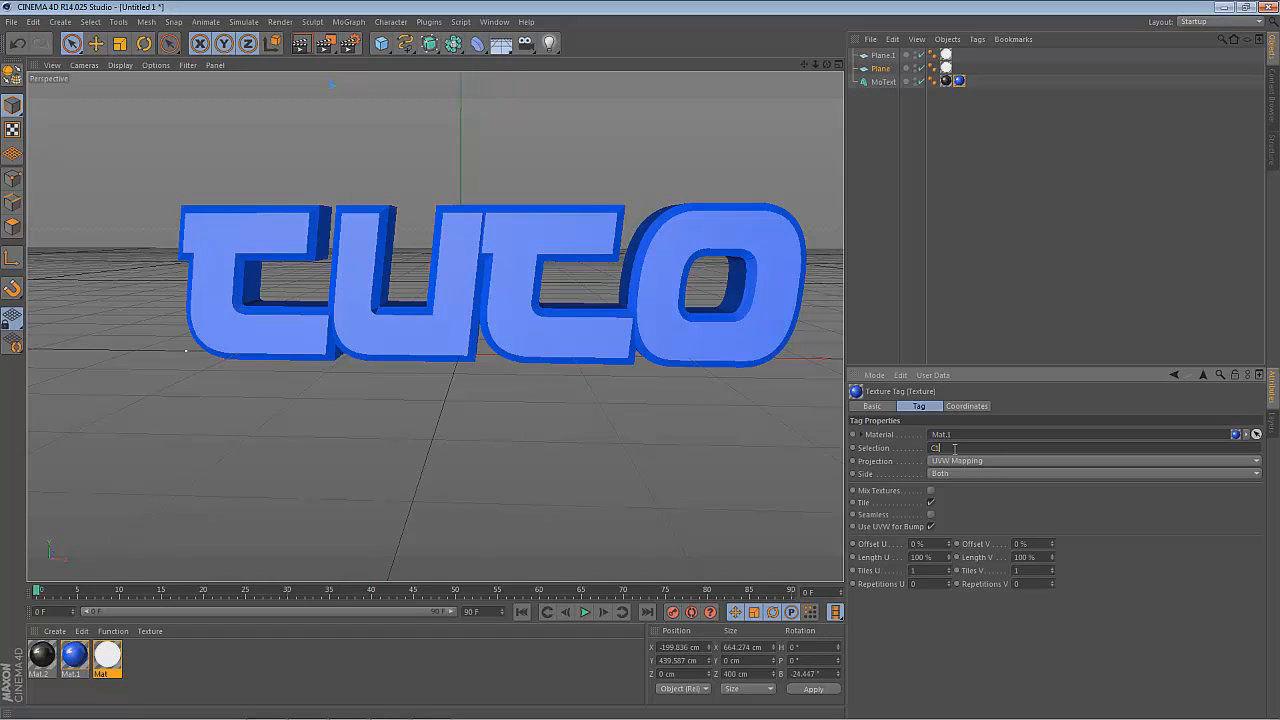
pyautogui.press('Return')
pyautogui.click(677, 486)
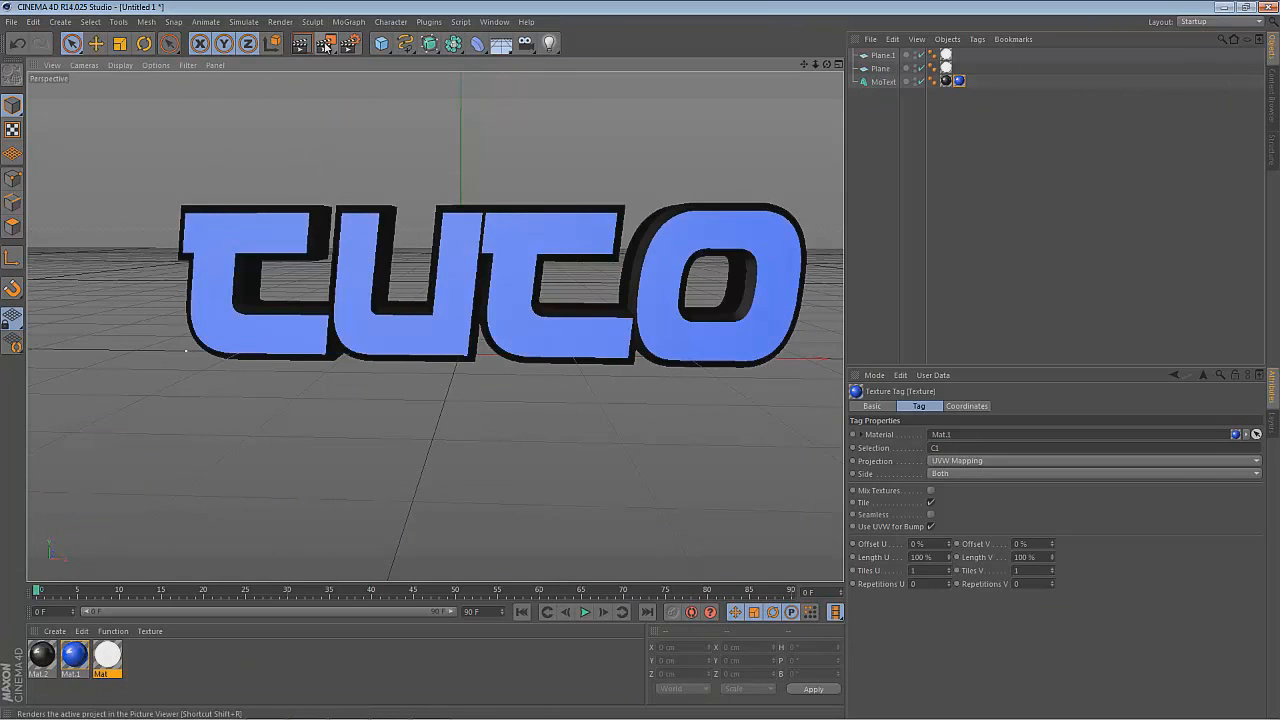
# Render the scene in the Picture Viewer and close the viewer without choosing to stop the render.
pyautogui.click(328, 46)
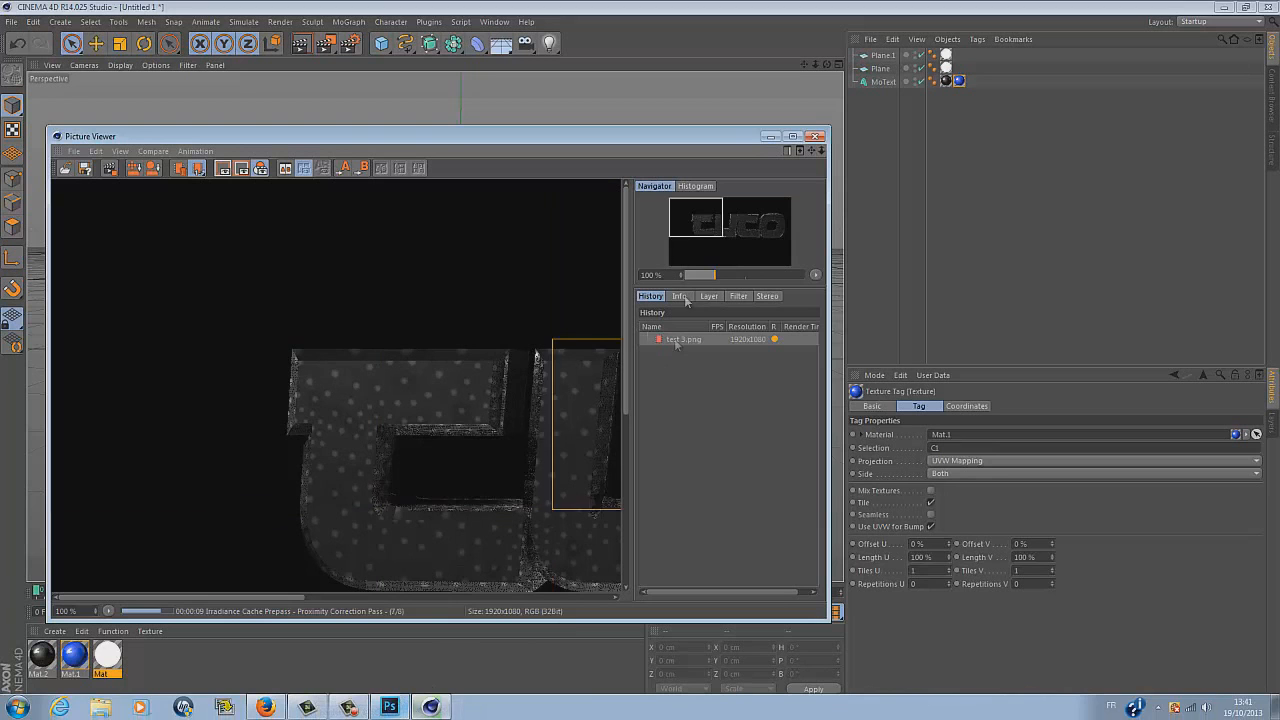
pyautogui.click(815, 136)
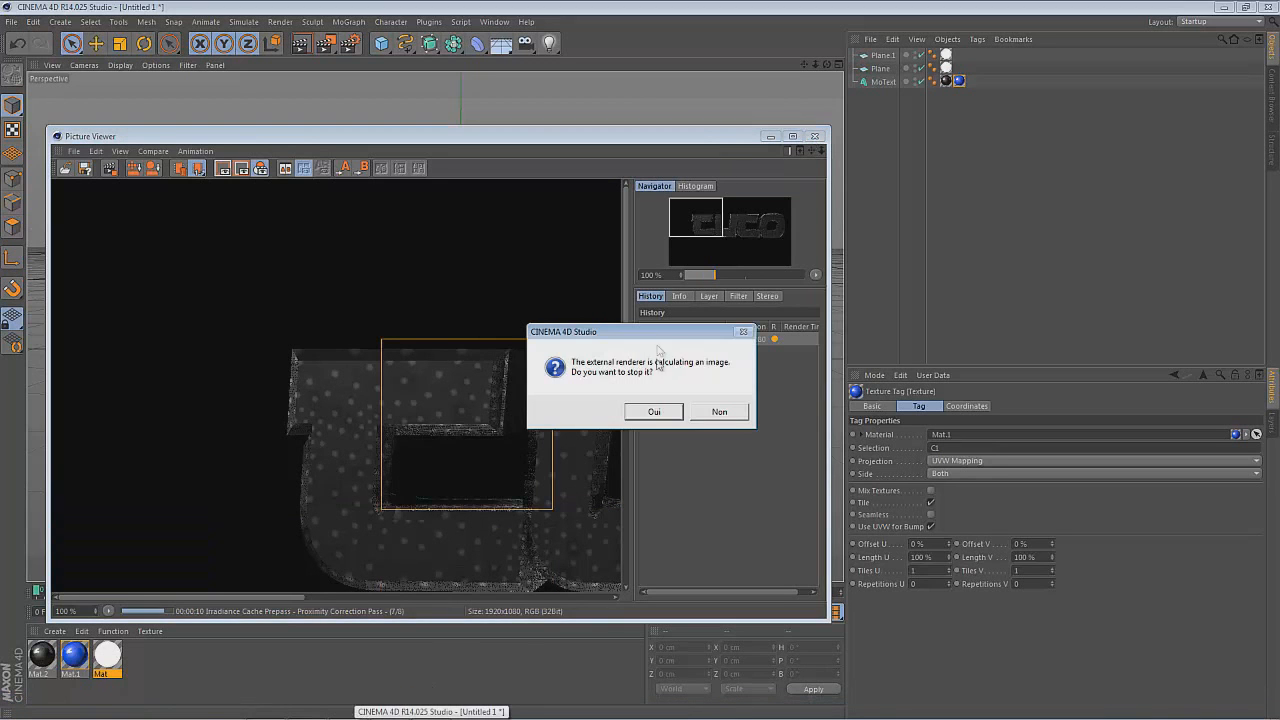
pyautogui.click(712, 414)
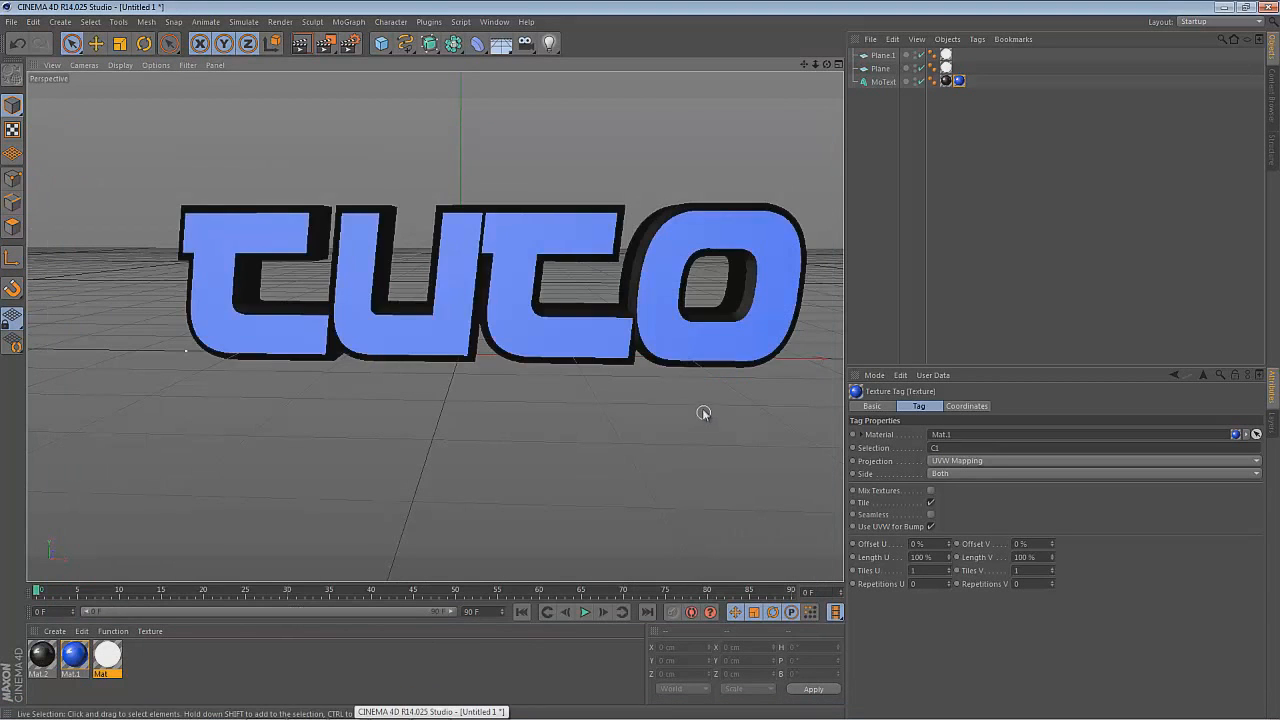
# Minimize the 3D scene and switch to the baniere.psd document in Photoshop.
pyautogui.click(1219, 8)
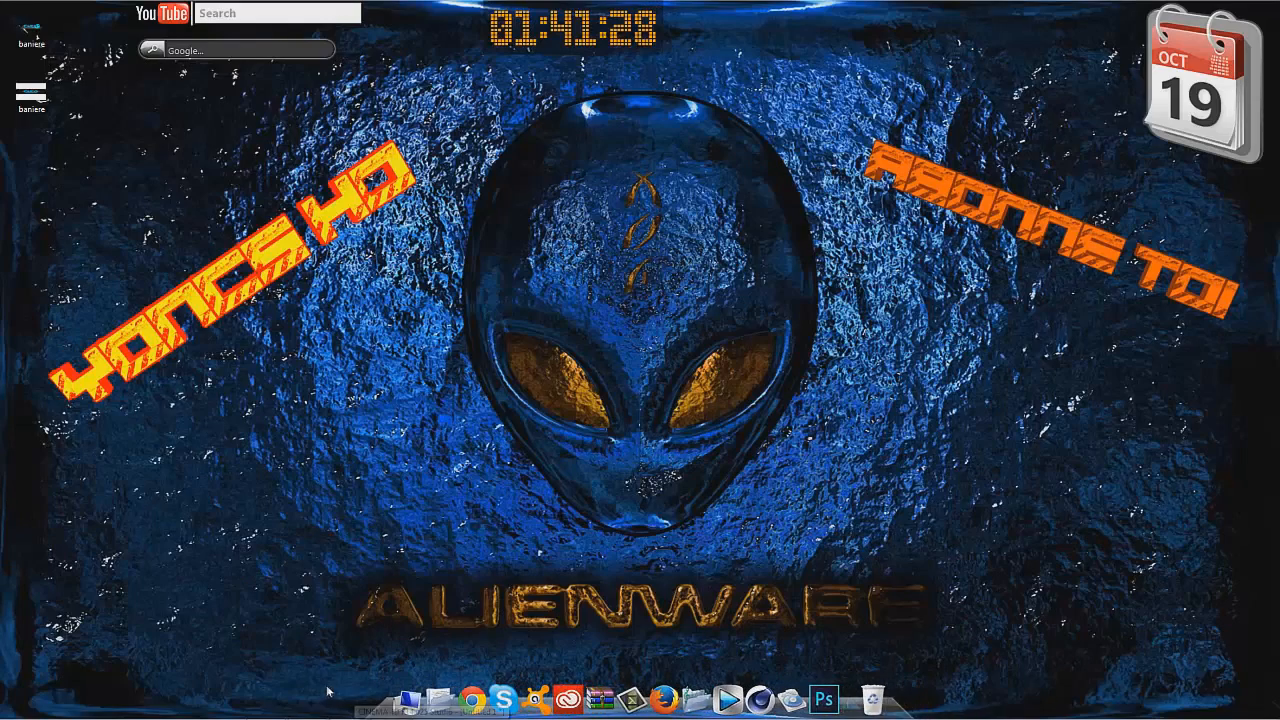
pyautogui.moveTo(352, 712)
pyautogui.click(390, 708)
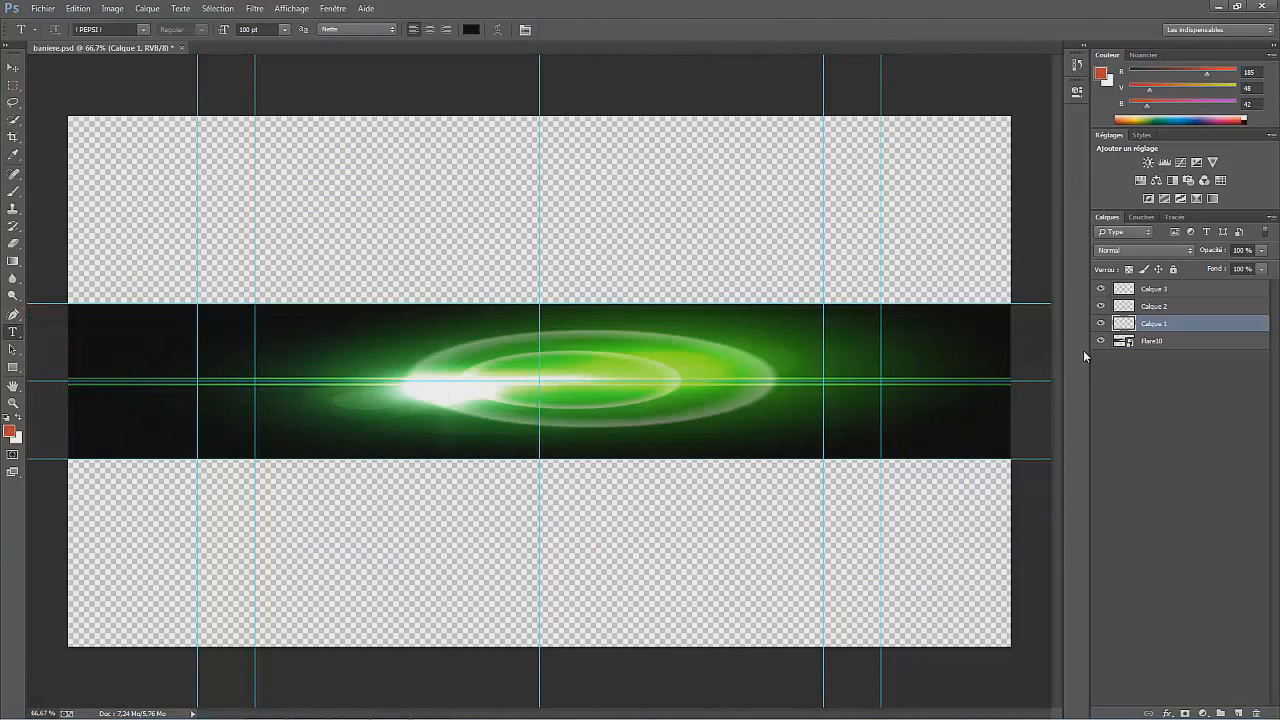
pyautogui.click(36, 8)
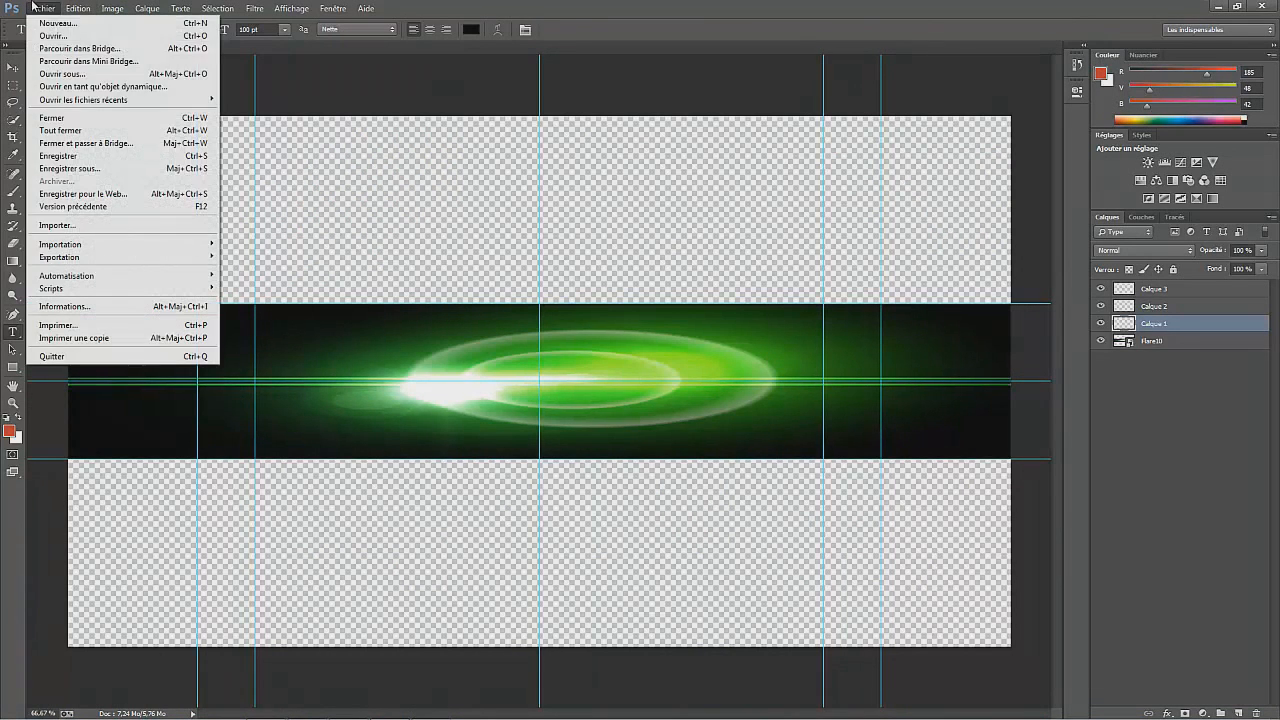
pyautogui.click(60, 225)
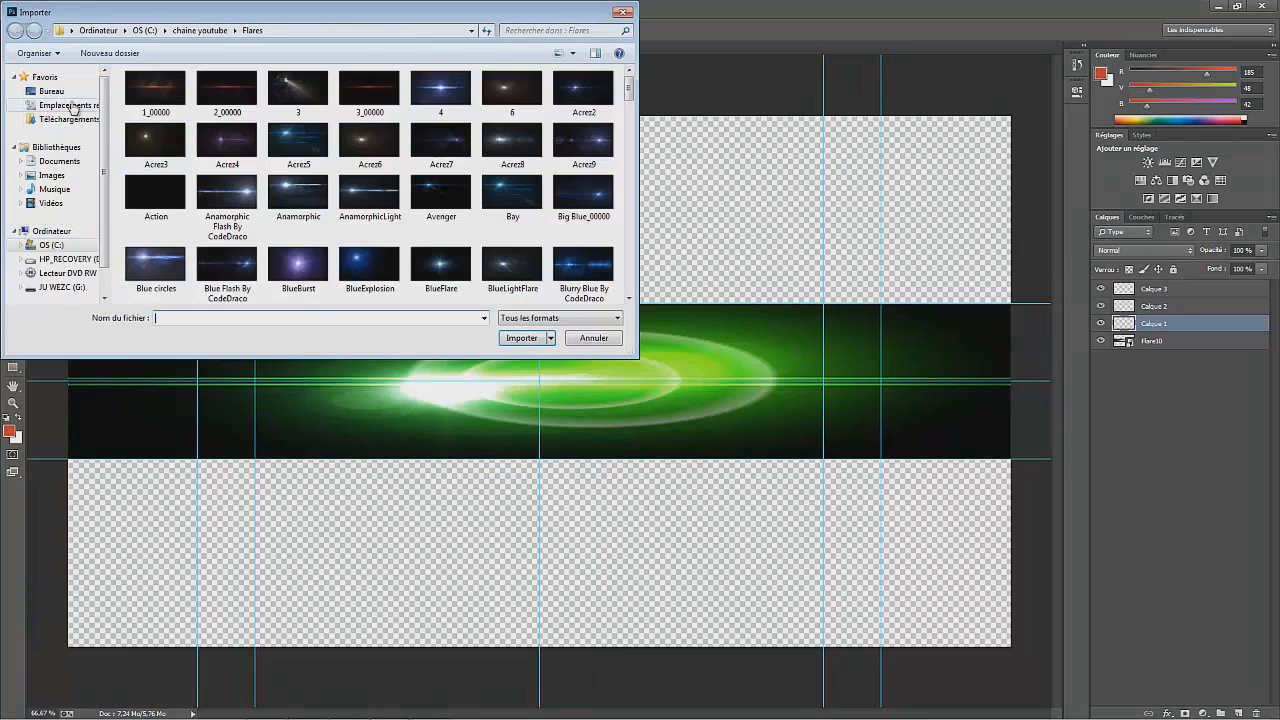
pyautogui.click(45, 92)
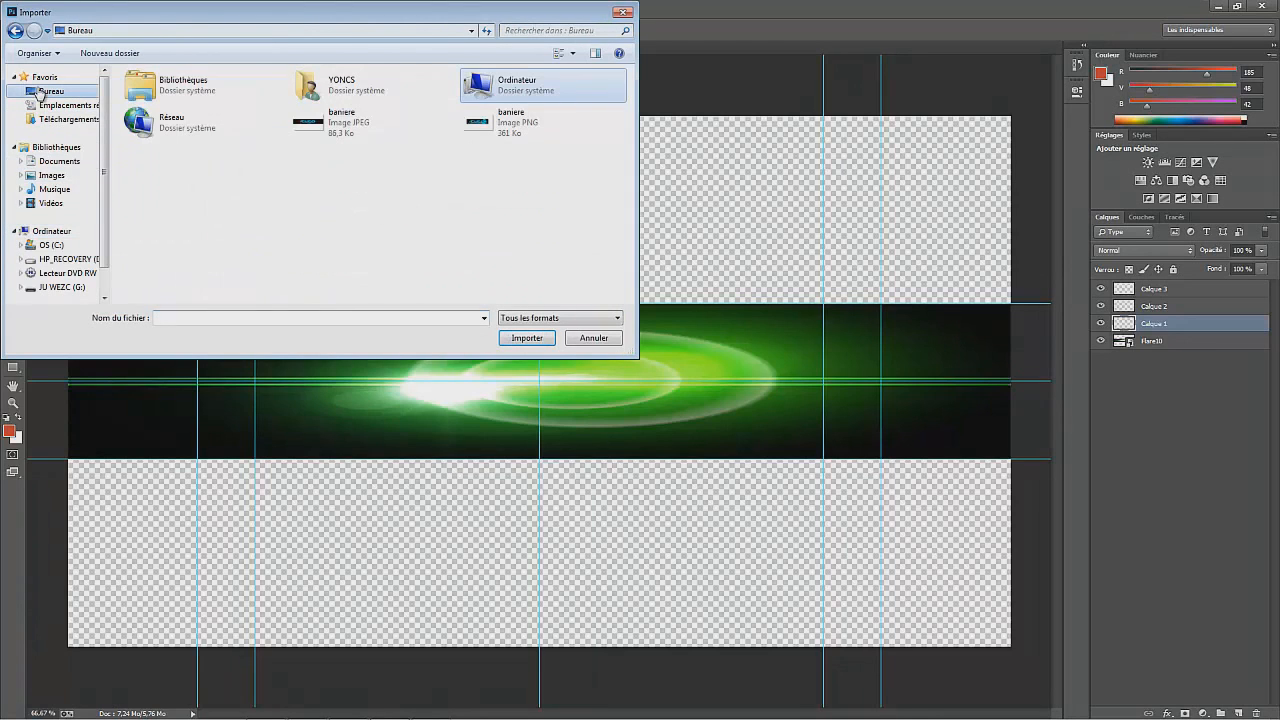
pyautogui.doubleClick(348, 126)
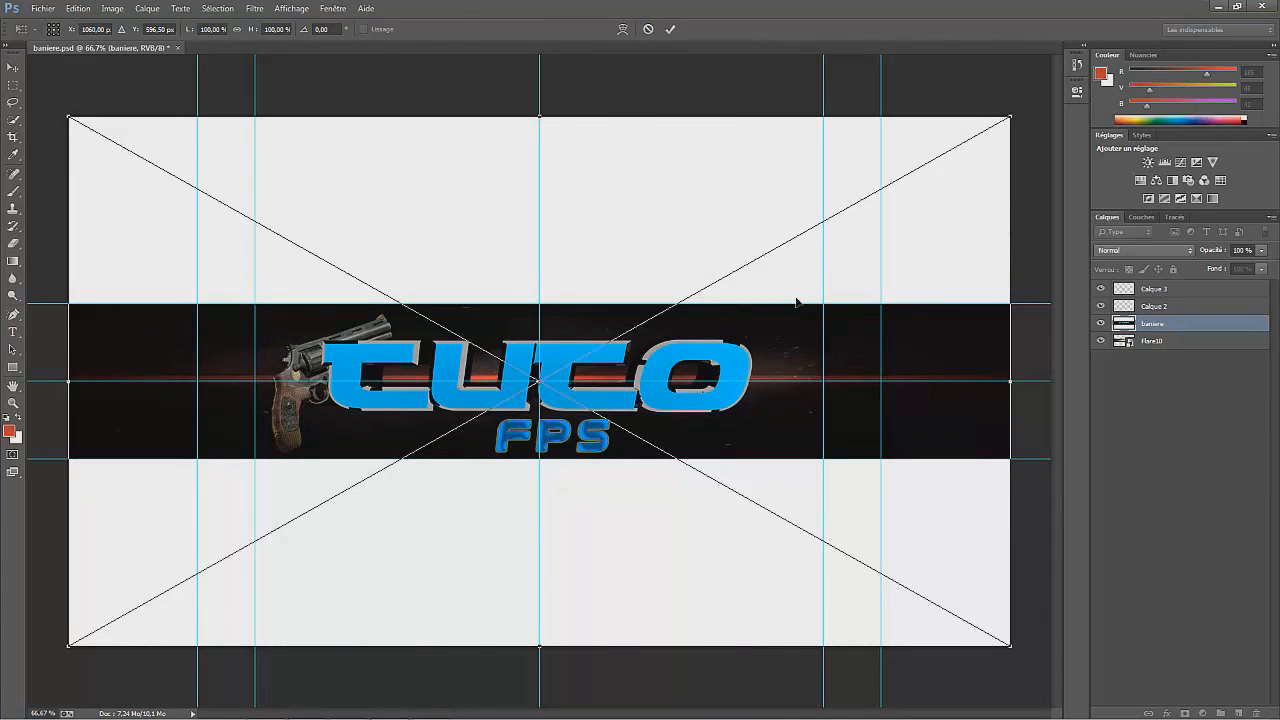
pyautogui.press('Escape')
# Place the azert image from the Images library into the banner document.
pyautogui.click(41, 6)
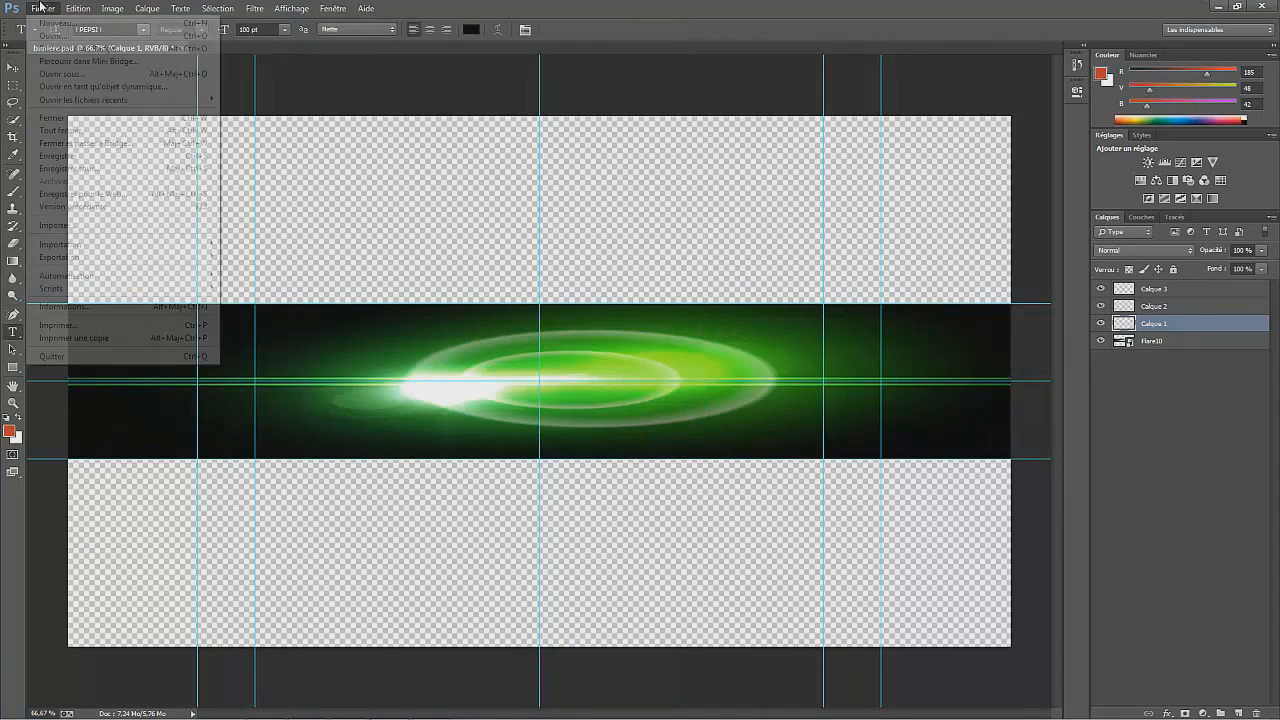
pyautogui.click(75, 225)
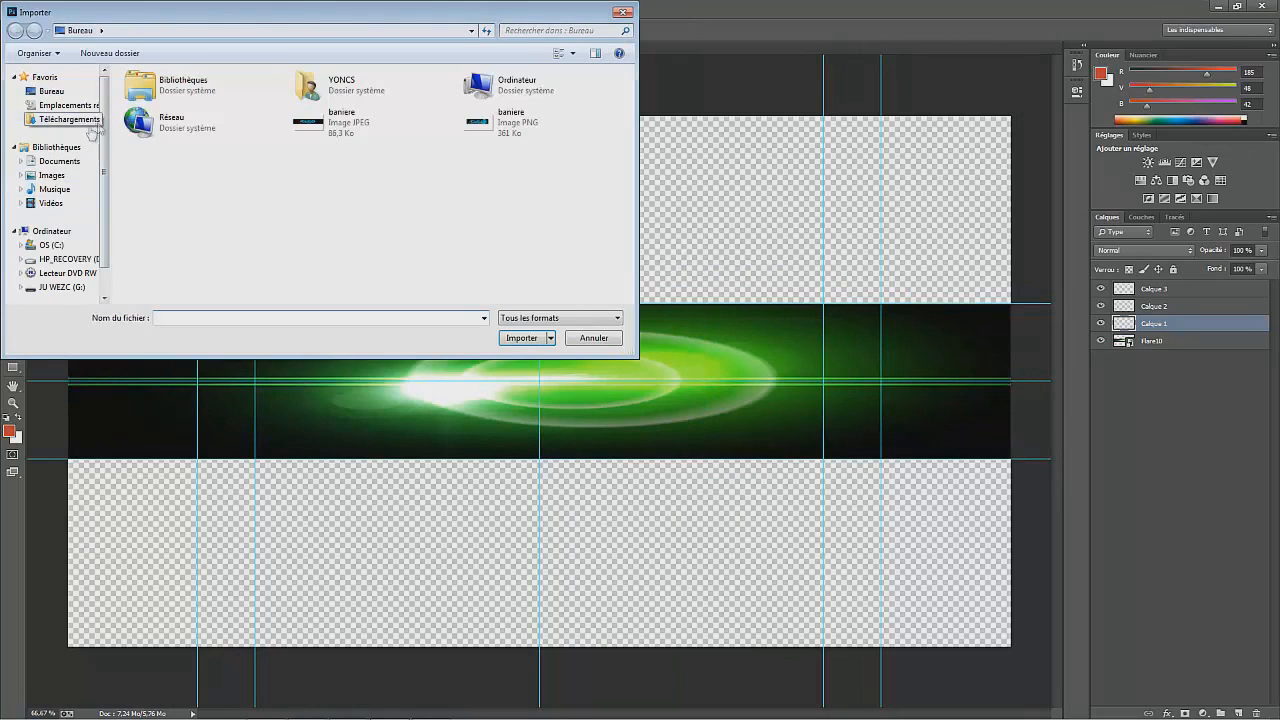
pyautogui.click(51, 175)
pyautogui.click(598, 238)
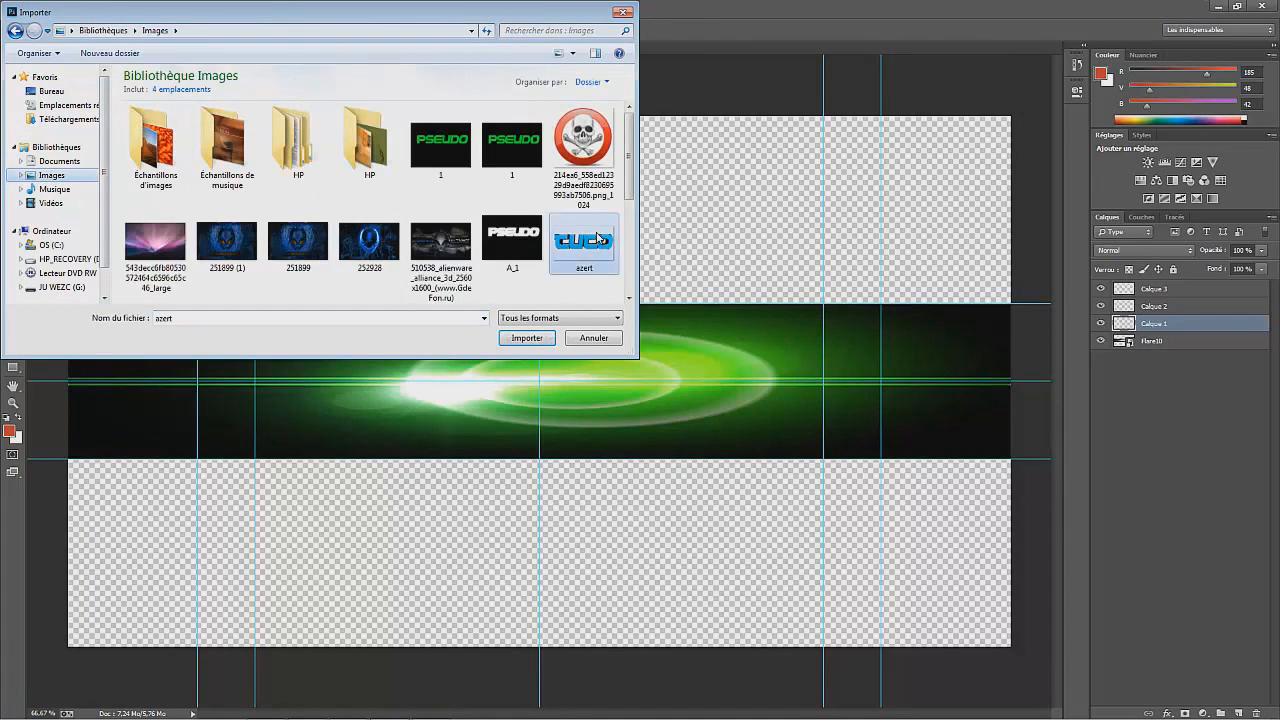
pyautogui.doubleClick(598, 238)
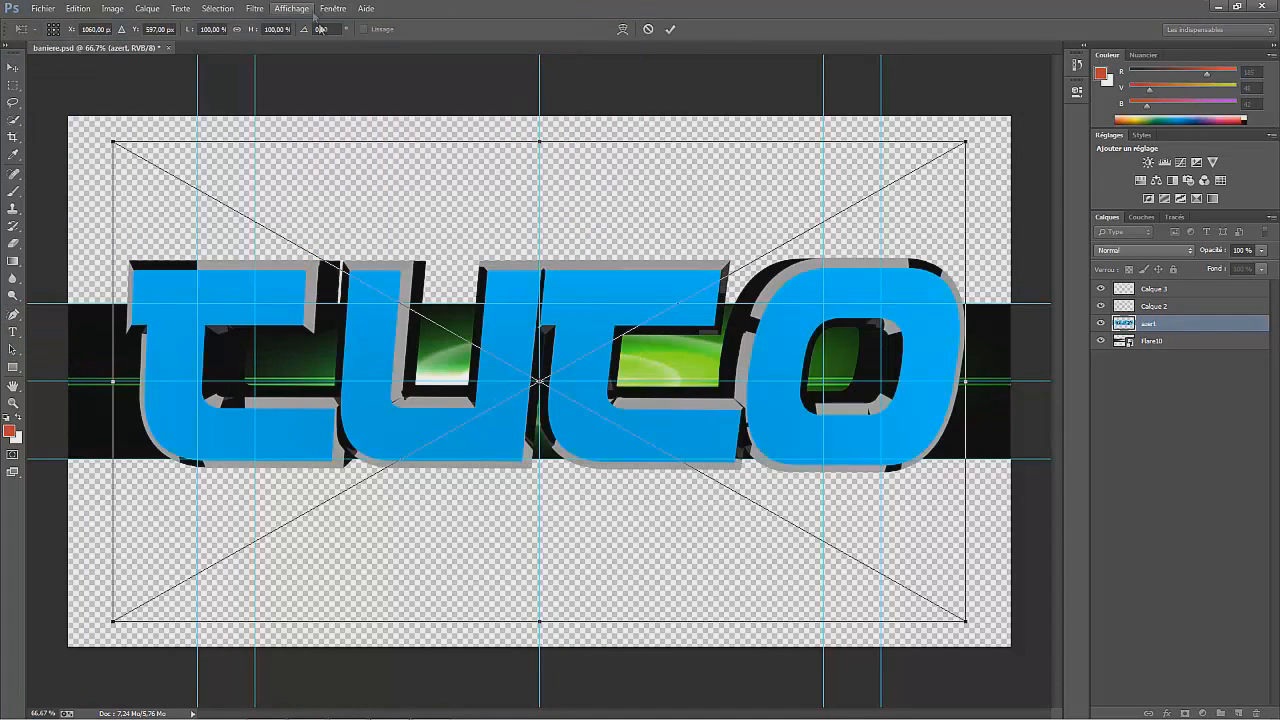
# Scale the placed TUTO text to about 50% width and 27% height and position it centred in the upper half of the banner strip.
pyautogui.moveTo(965, 141); pyautogui.dragTo(539, 487)
pyautogui.moveTo(438, 549); pyautogui.dragTo(644, 367)
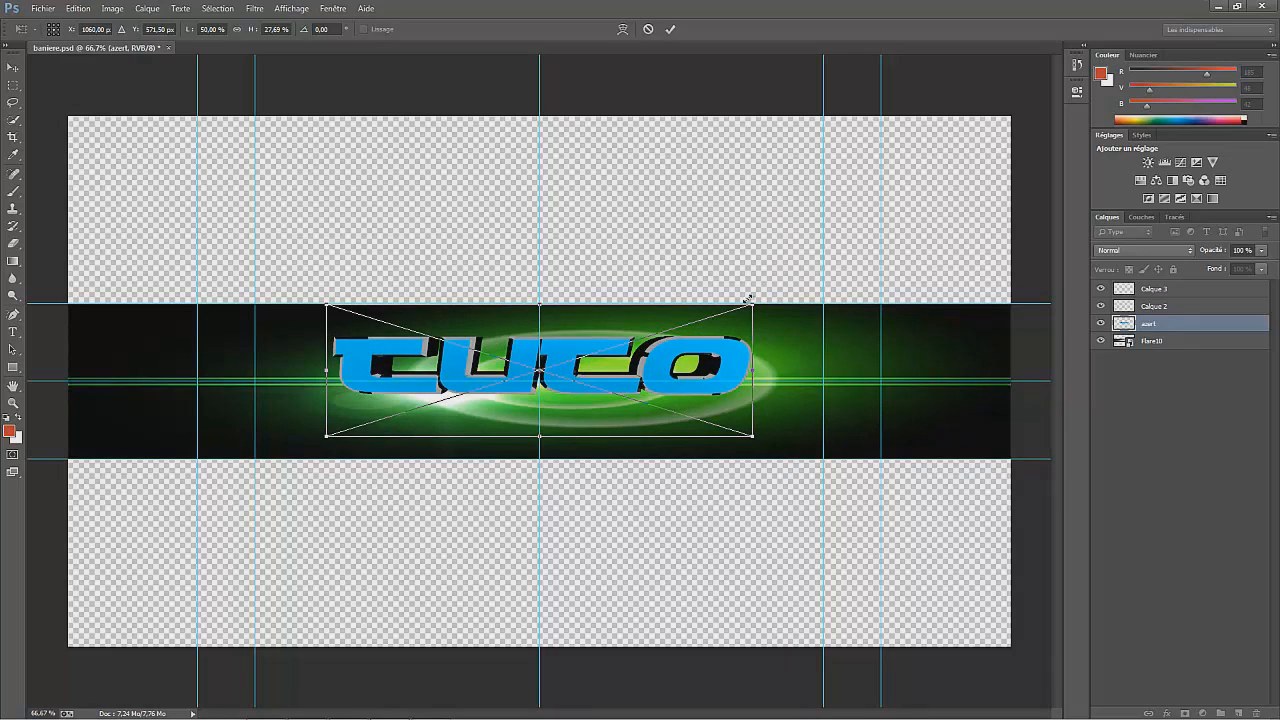
pyautogui.moveTo(752, 303); pyautogui.dragTo(751, 331)
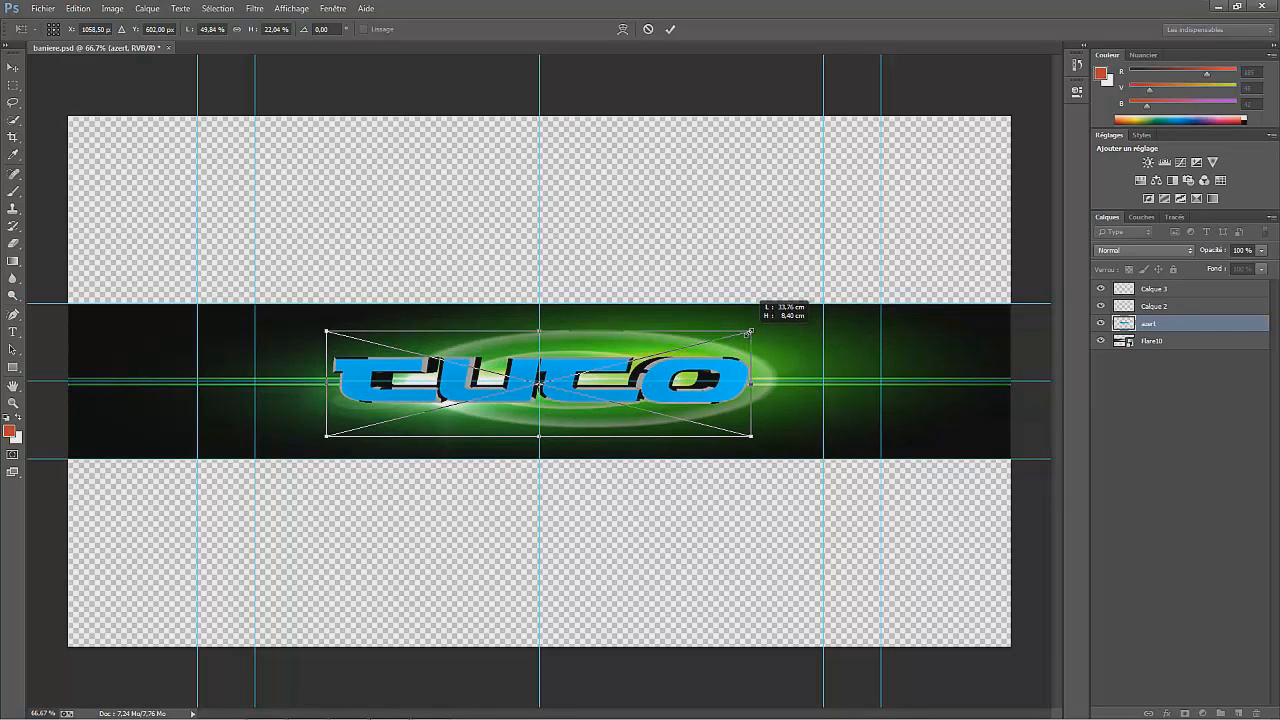
pyautogui.moveTo(689, 374); pyautogui.dragTo(692, 353)
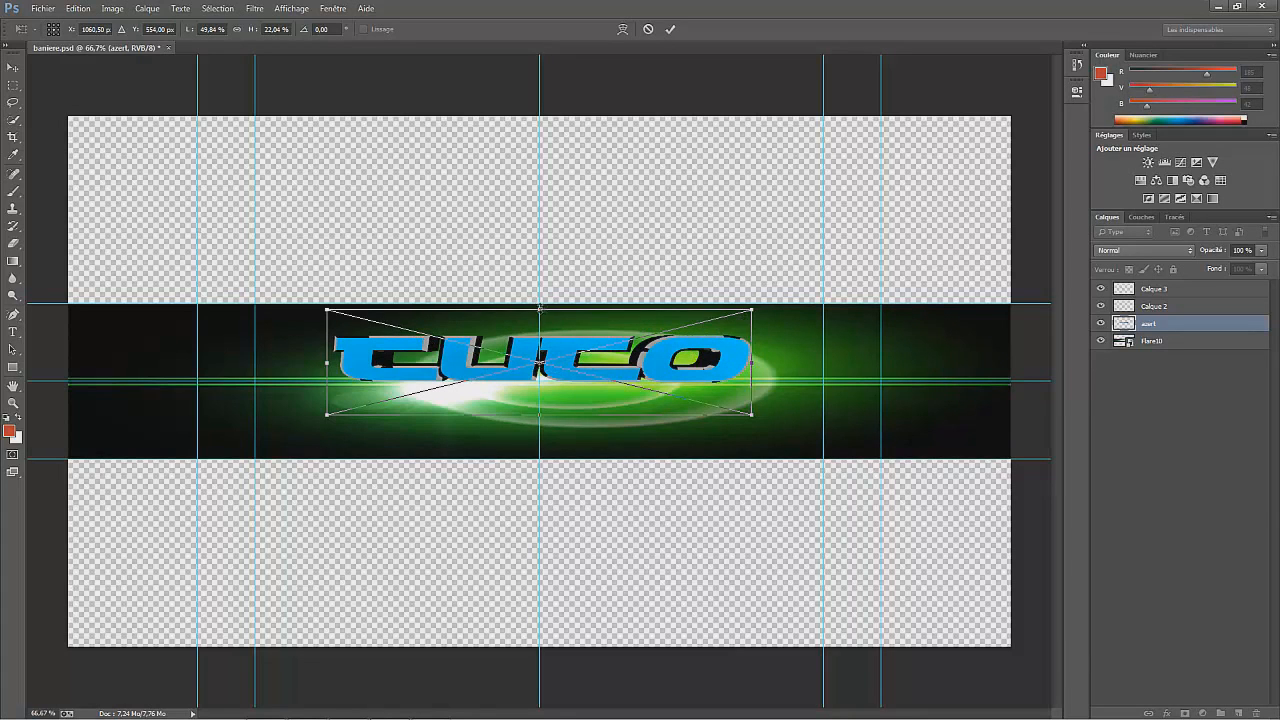
pyautogui.moveTo(540, 309); pyautogui.dragTo(539, 300)
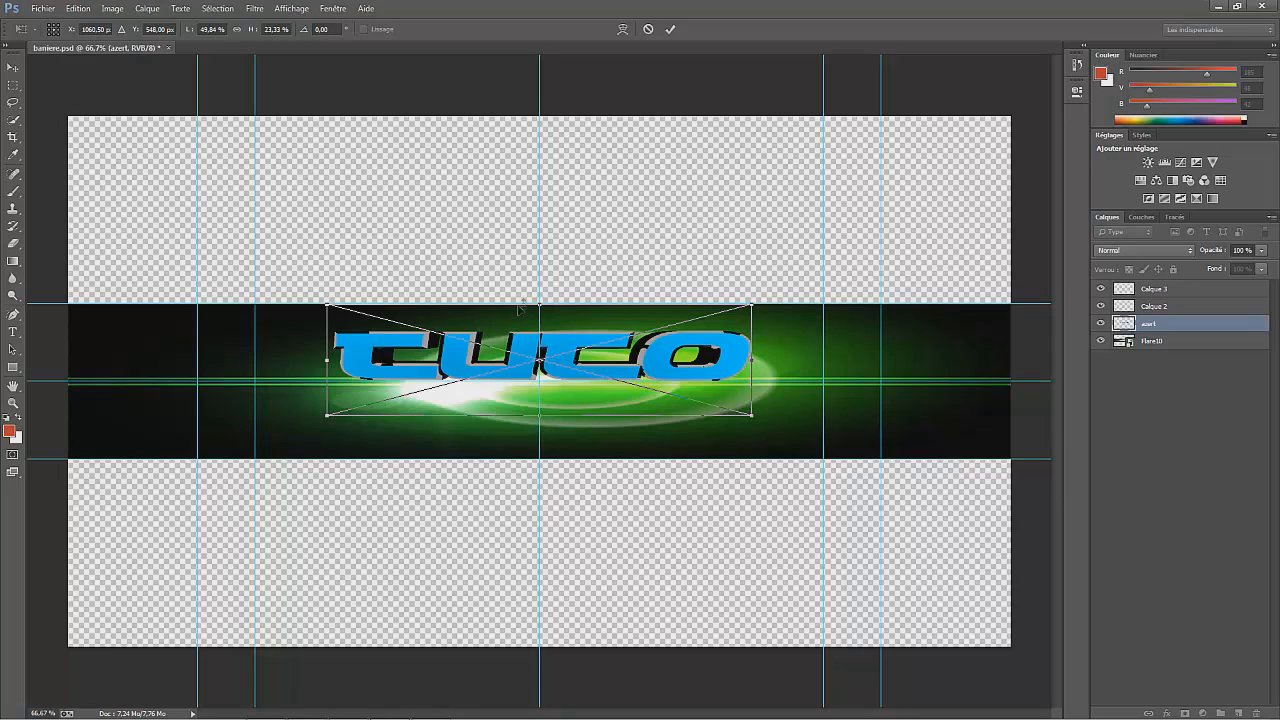
pyautogui.moveTo(540, 300); pyautogui.dragTo(540, 296)
pyautogui.hotkey('shift', 'Down')
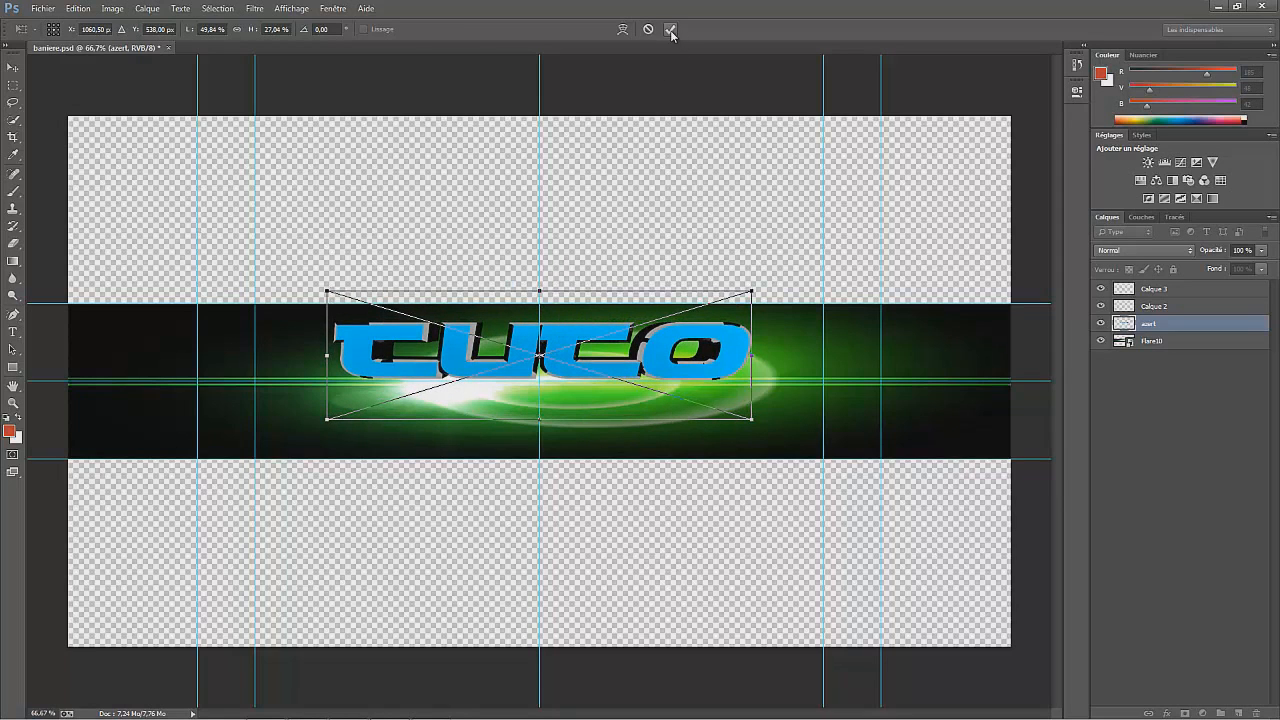
pyautogui.click(671, 30)
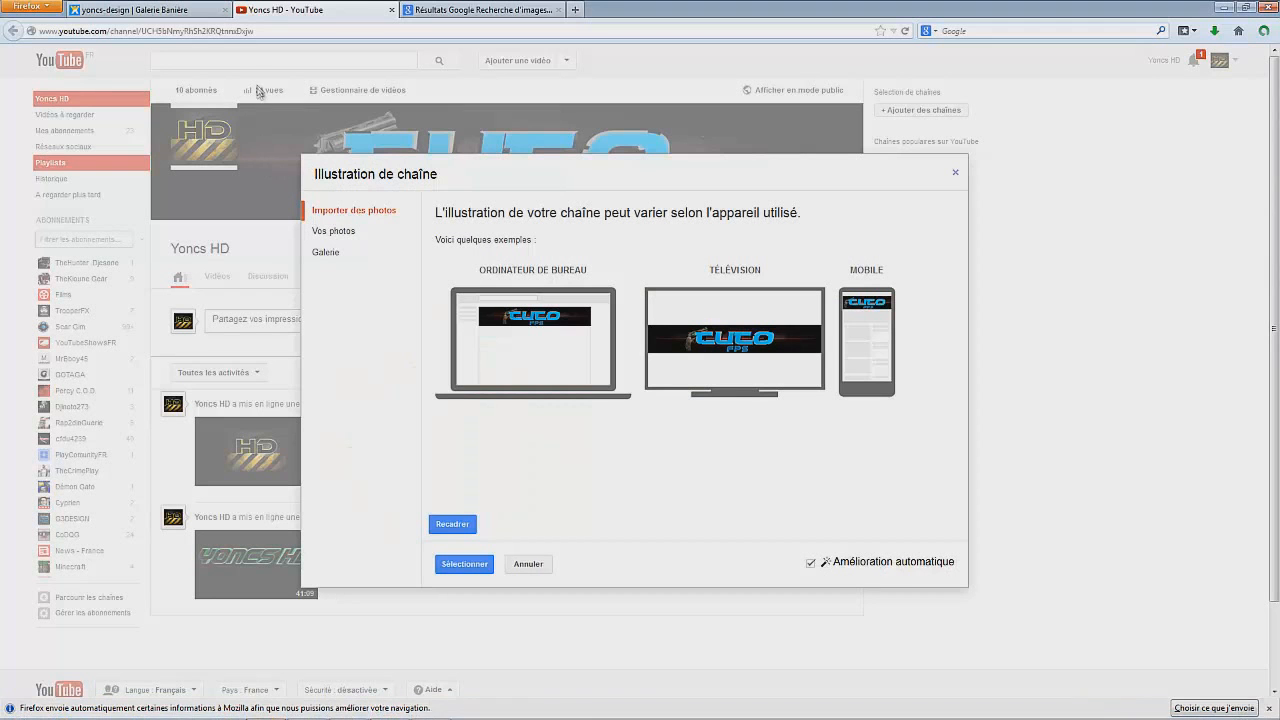
# Switch to Firefox, check the file type of the Decerto logo in the Google Images result, and return to Photoshop.
pyautogui.click(484, 10)
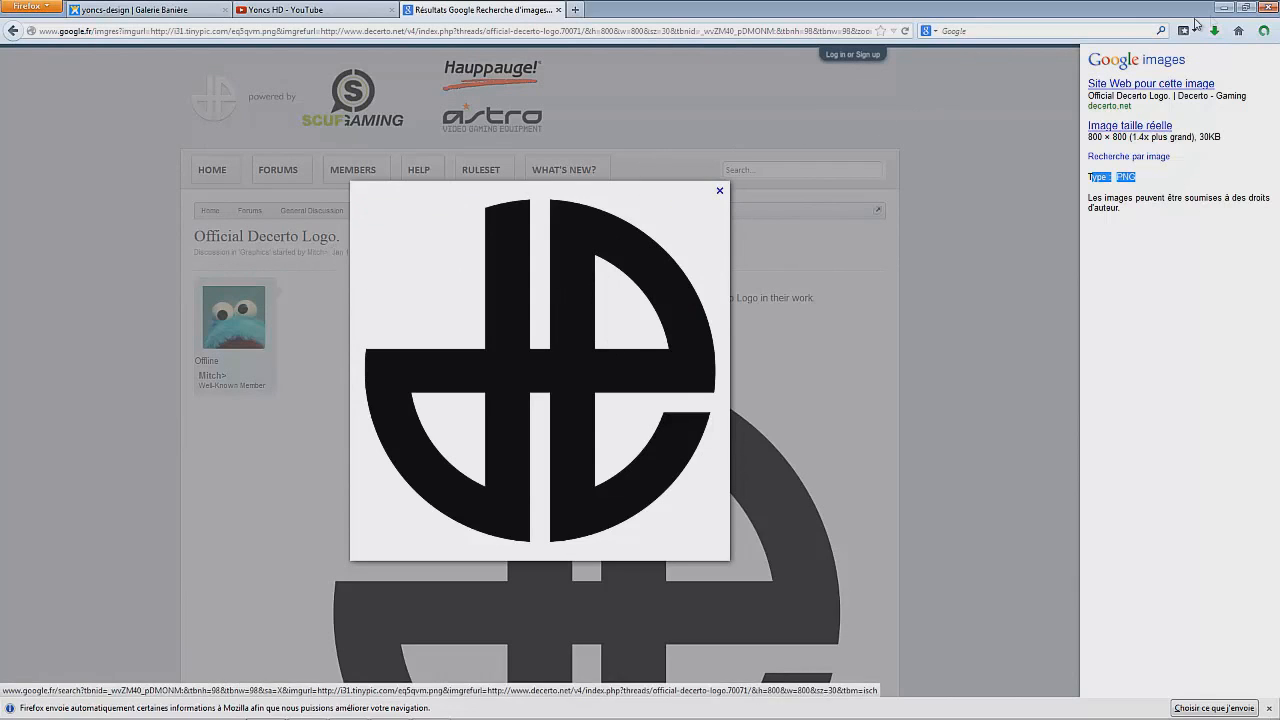
pyautogui.click(1192, 185)
pyautogui.moveTo(1185, 181); pyautogui.dragTo(1099, 177)
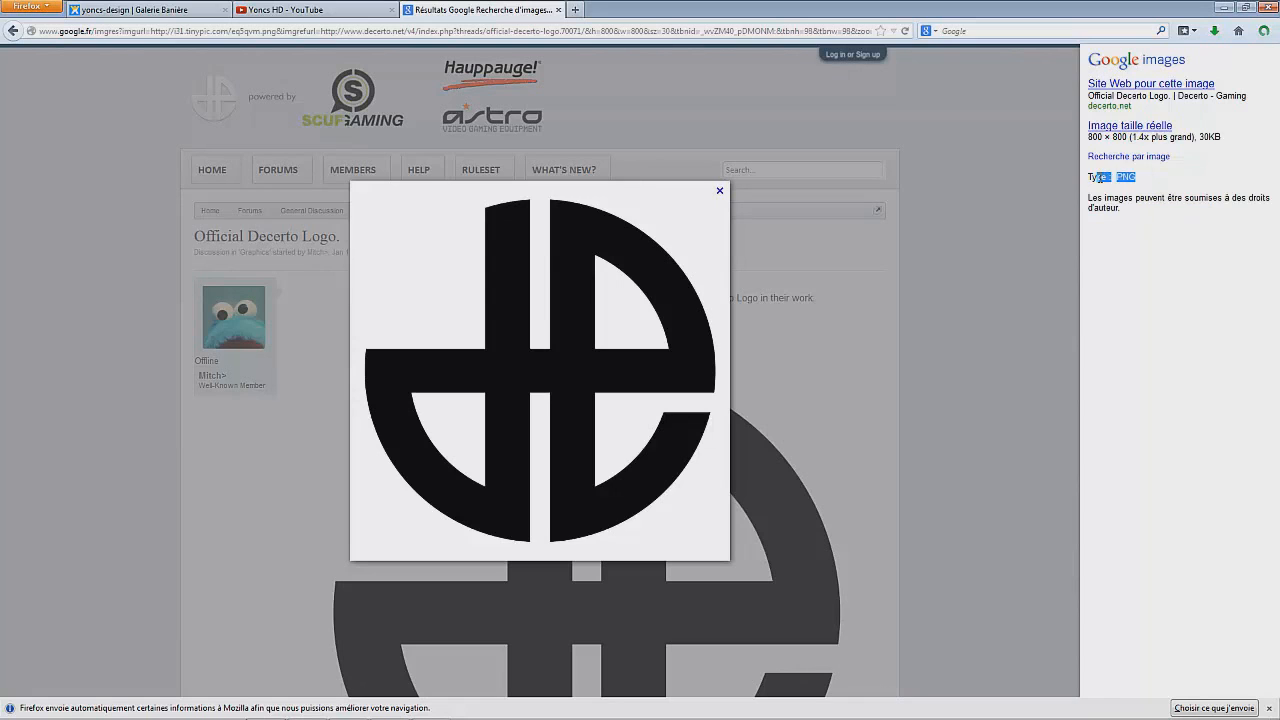
pyautogui.click(1192, 185)
pyautogui.click(1223, 7)
# Place the decerto logo from the folder chaine youtube > Logos En 2D at the layer Calque 2.
pyautogui.click(38, 10)
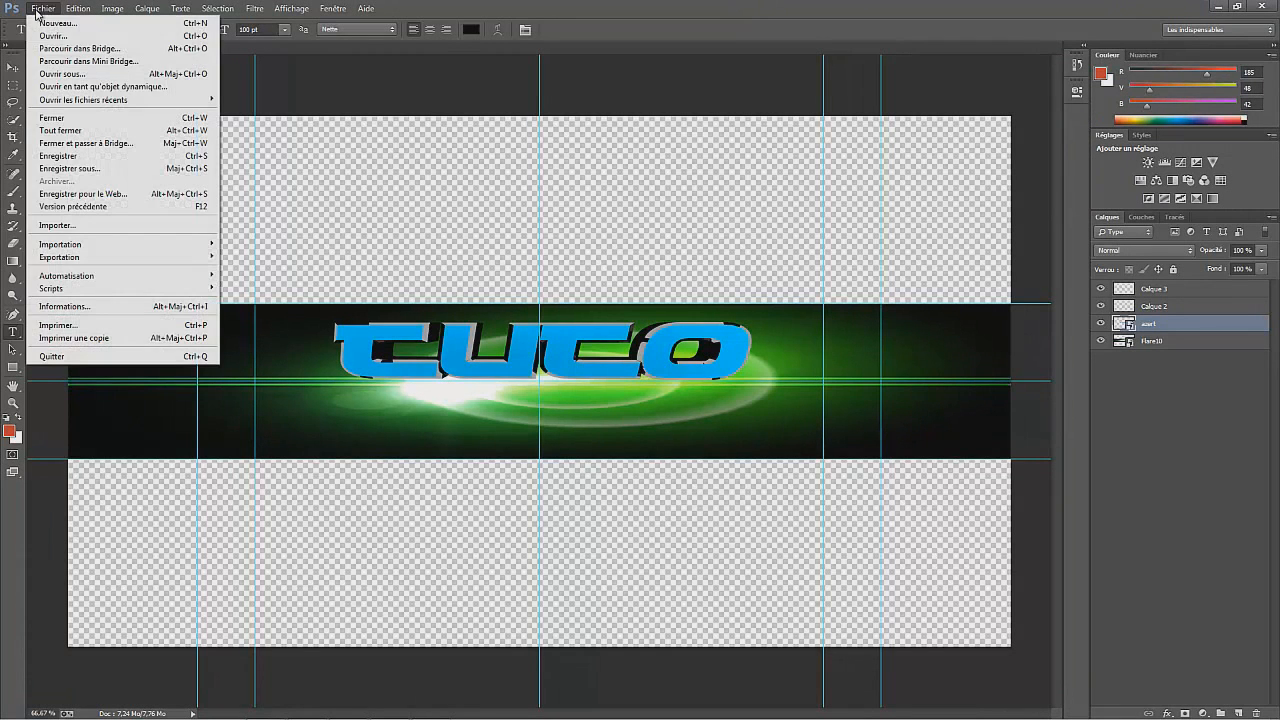
pyautogui.click(1150, 306)
pyautogui.click(38, 8)
pyautogui.click(58, 225)
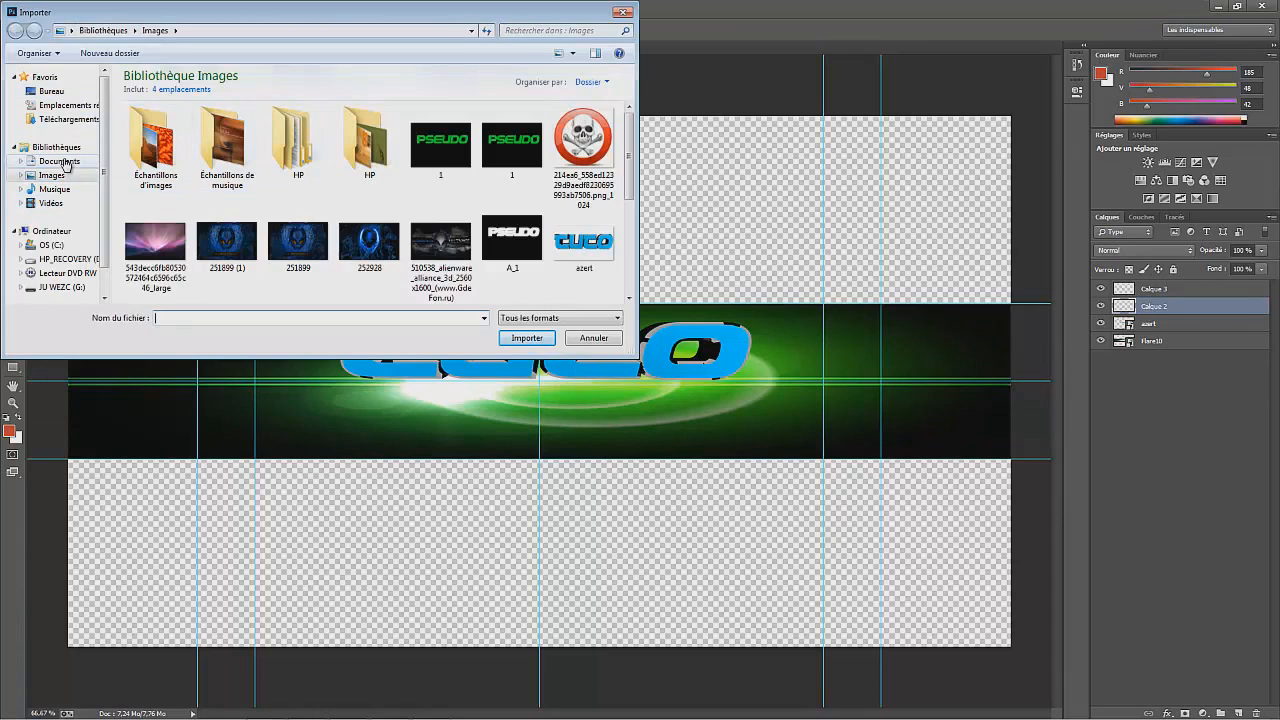
pyautogui.click(67, 248)
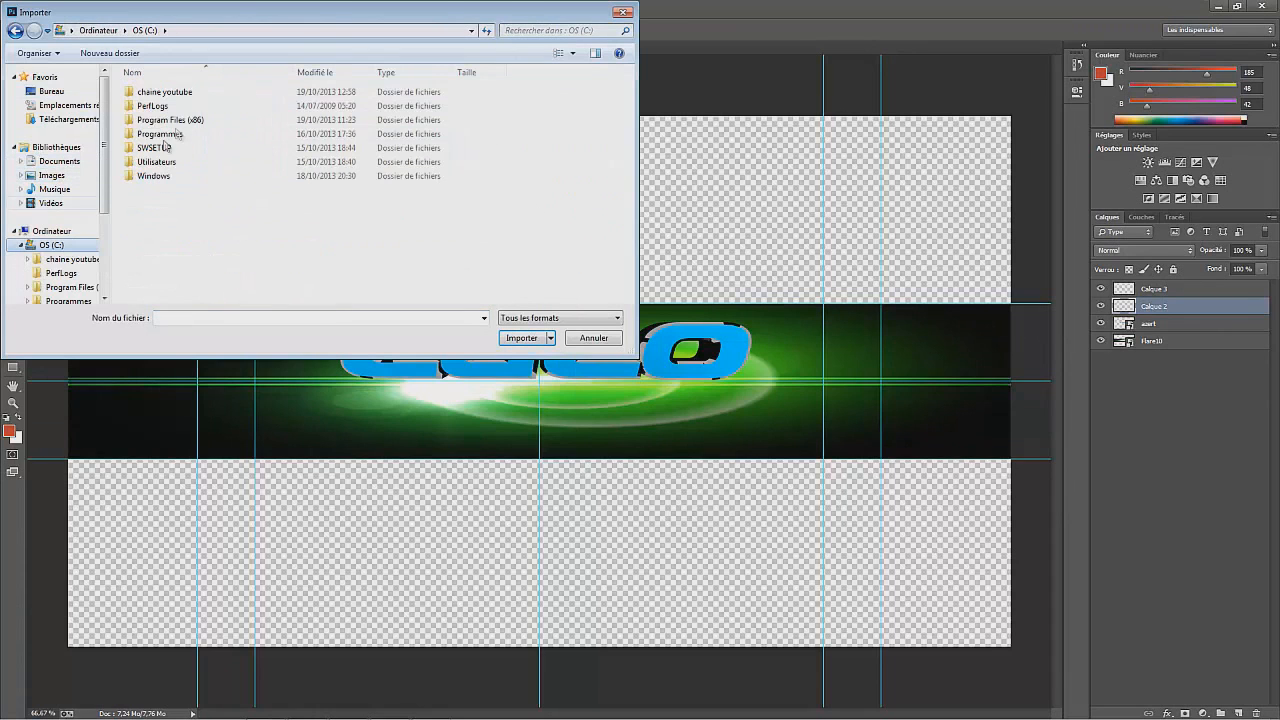
pyautogui.doubleClick(155, 90)
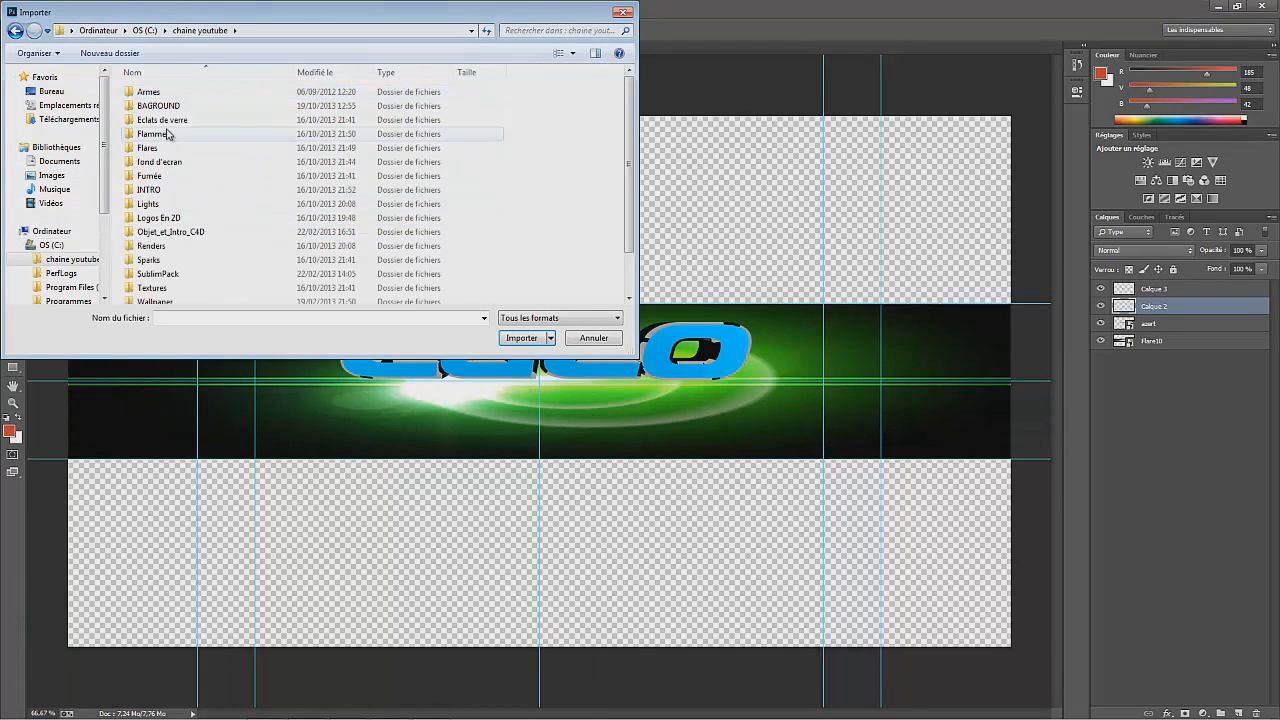
pyautogui.doubleClick(160, 217)
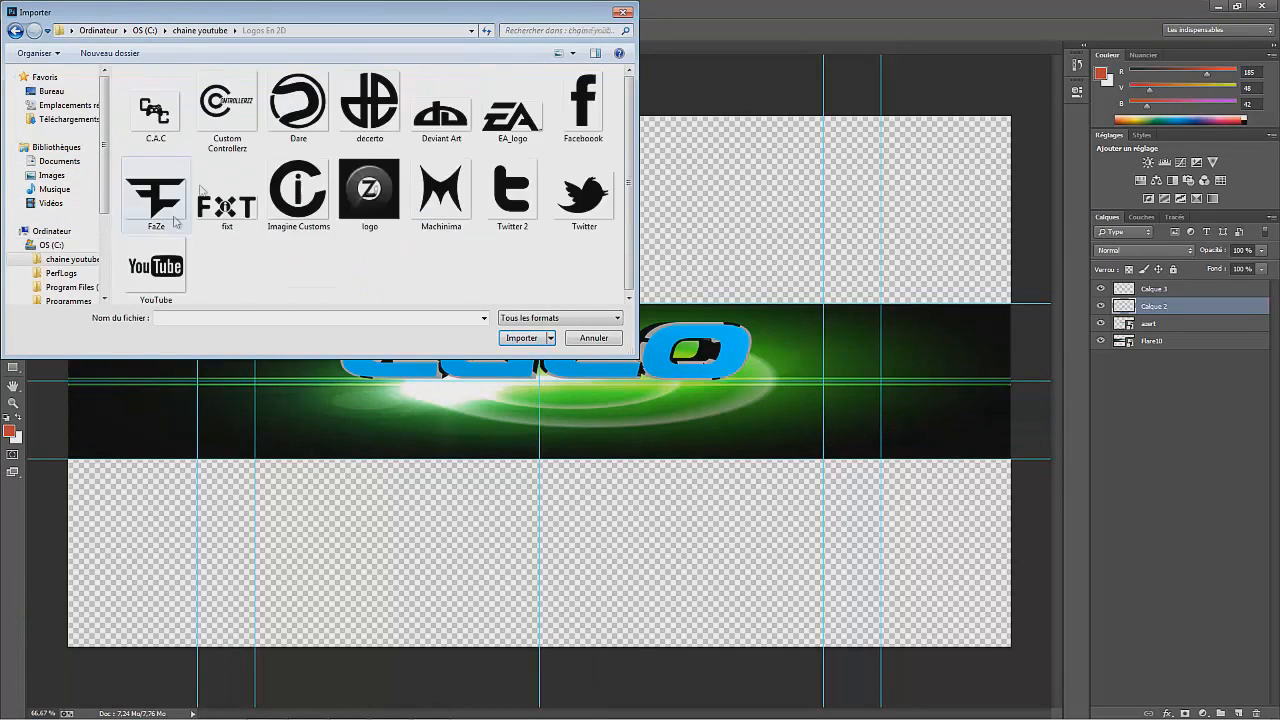
pyautogui.doubleClick(368, 102)
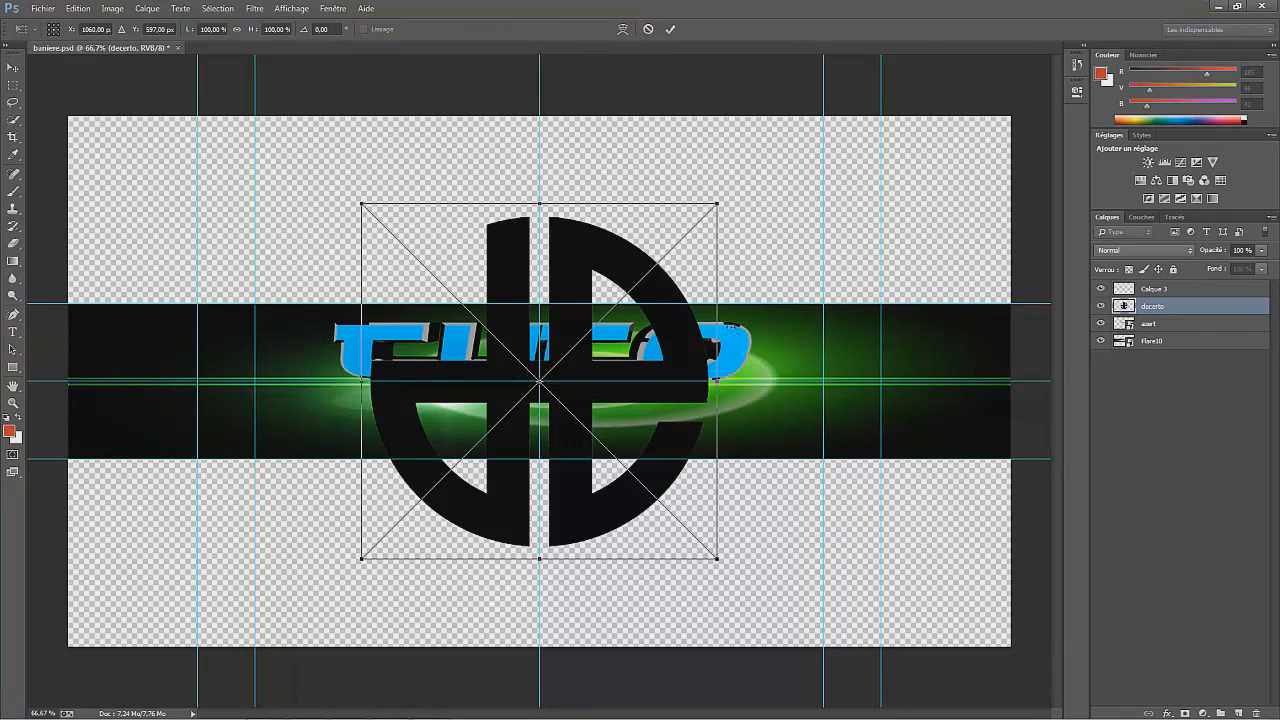
# Scale the decerto logo to about 57% by 46%, fit it in the strip at the text's right end, and move its layer below azert.
pyautogui.moveTo(717, 203); pyautogui.dragTo(582, 381)
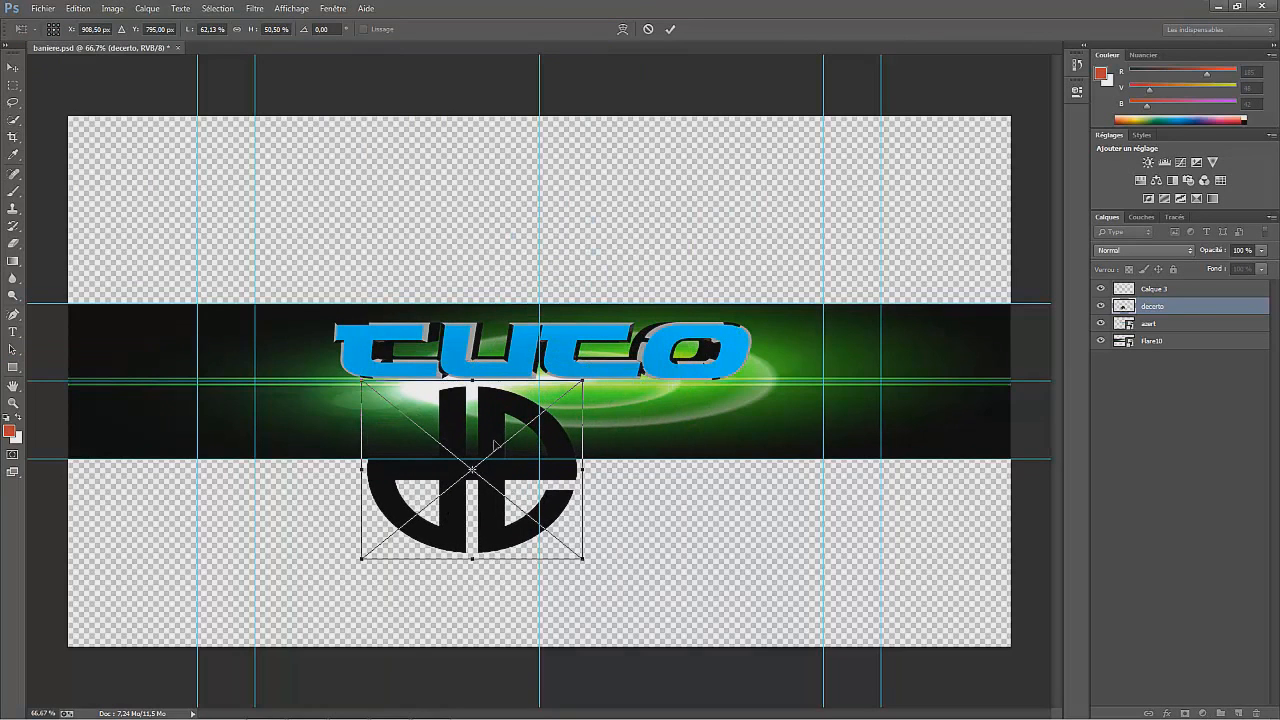
pyautogui.moveTo(511, 453); pyautogui.dragTo(766, 368)
pyautogui.moveTo(723, 289); pyautogui.dragTo(724, 292)
pyautogui.moveTo(829, 469); pyautogui.dragTo(818, 460)
pyautogui.moveTo(783, 421); pyautogui.dragTo(792, 427)
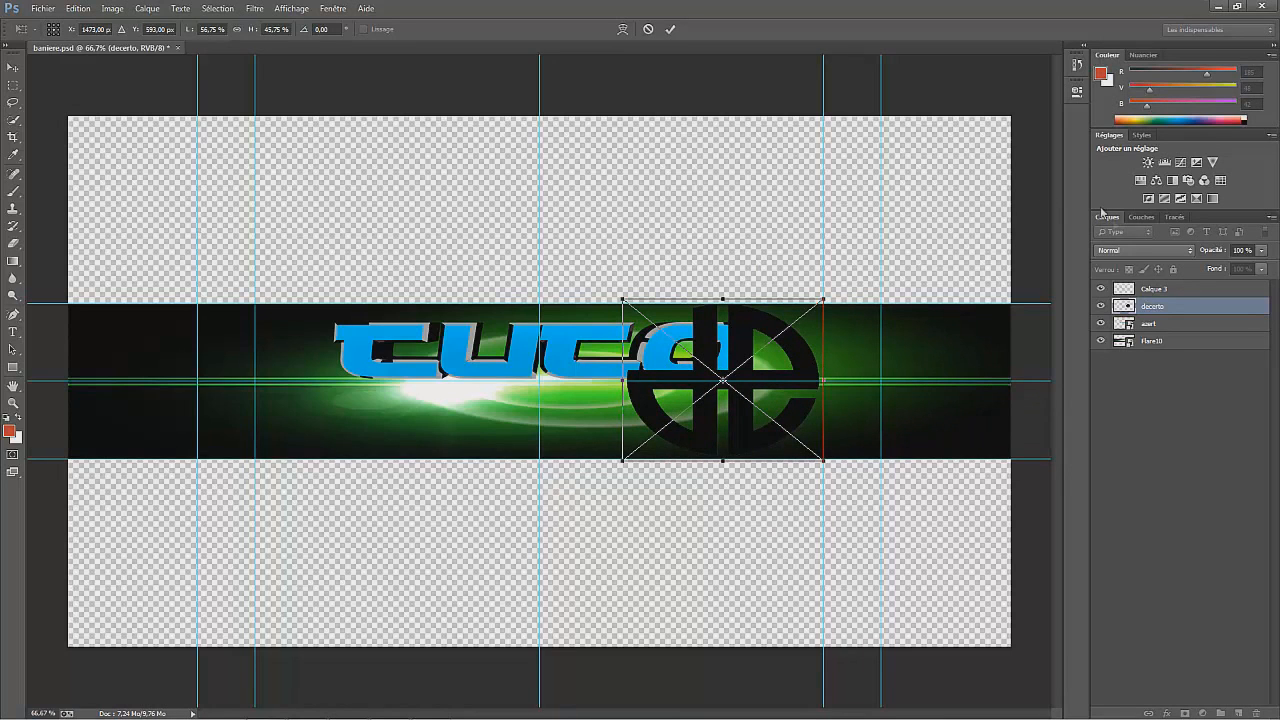
pyautogui.click(671, 29)
pyautogui.press('t')
pyautogui.moveTo(1164, 313); pyautogui.dragTo(1165, 342)
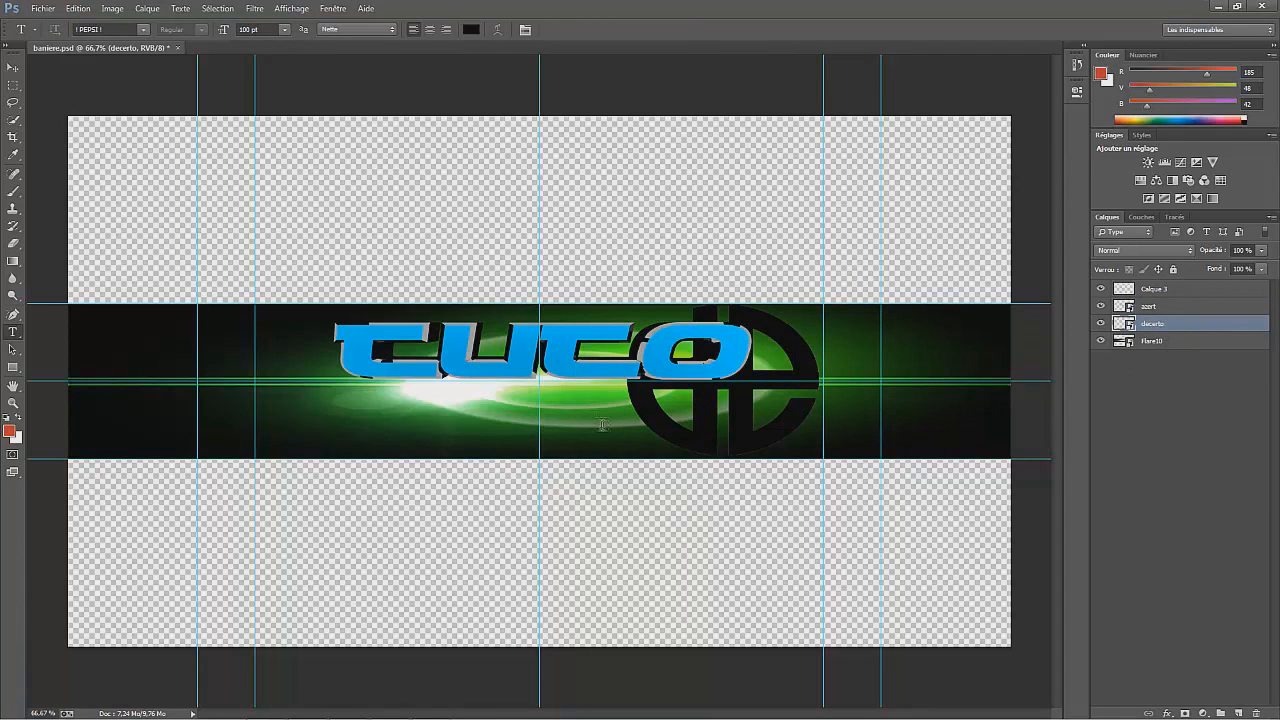
# Give the decerto layer the Biseautage & estampage effect with Contour, plus Lueur externe.
pyautogui.rightClick(1176, 325)
pyautogui.click(1110, 222)
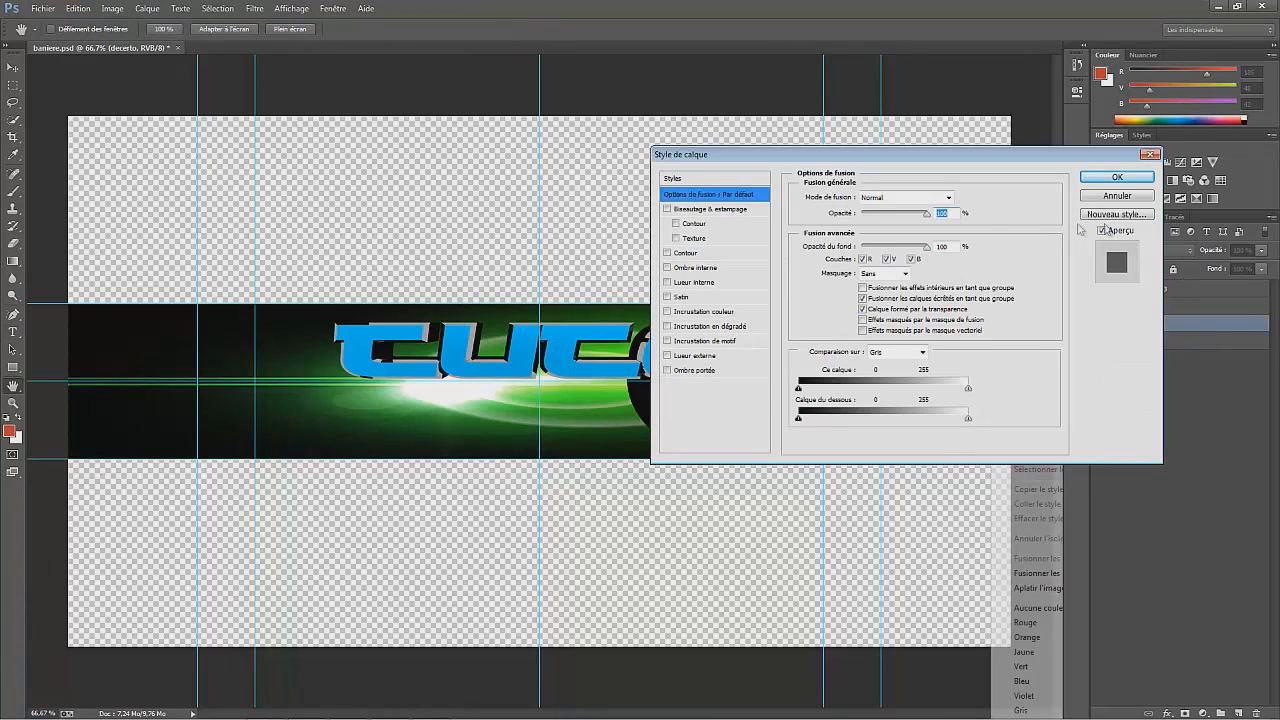
pyautogui.click(676, 224)
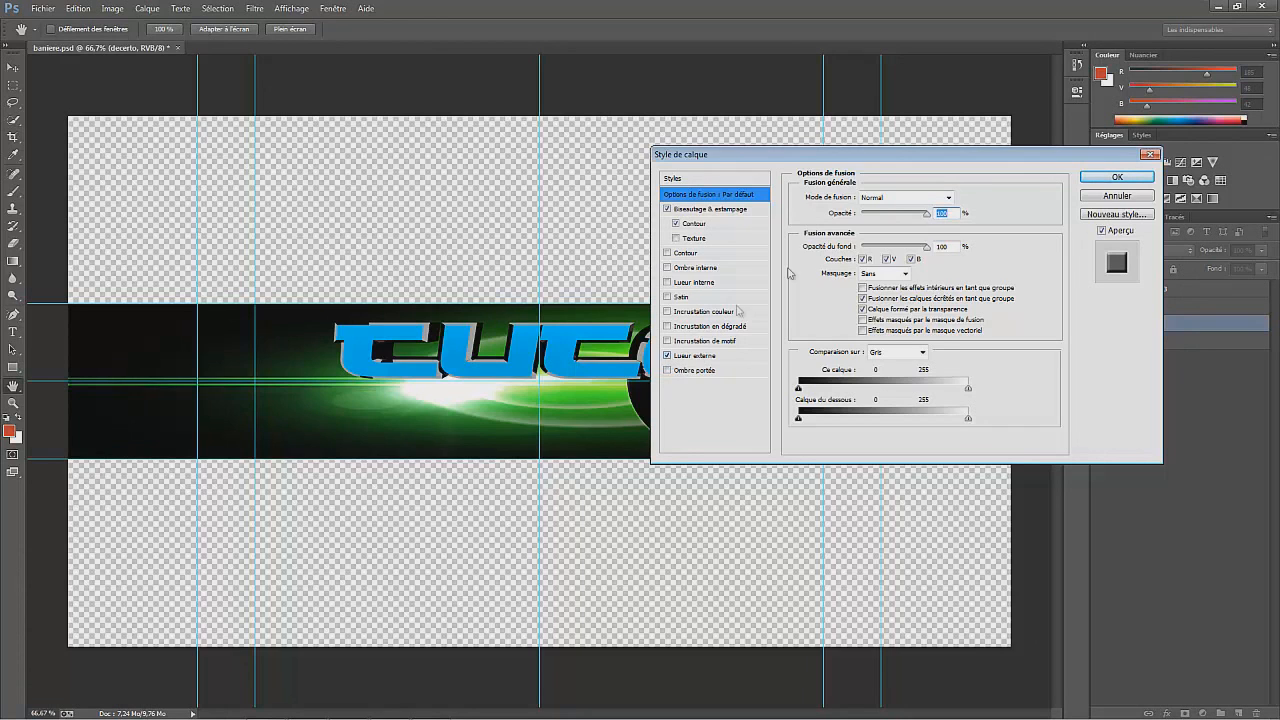
pyautogui.click(1117, 177)
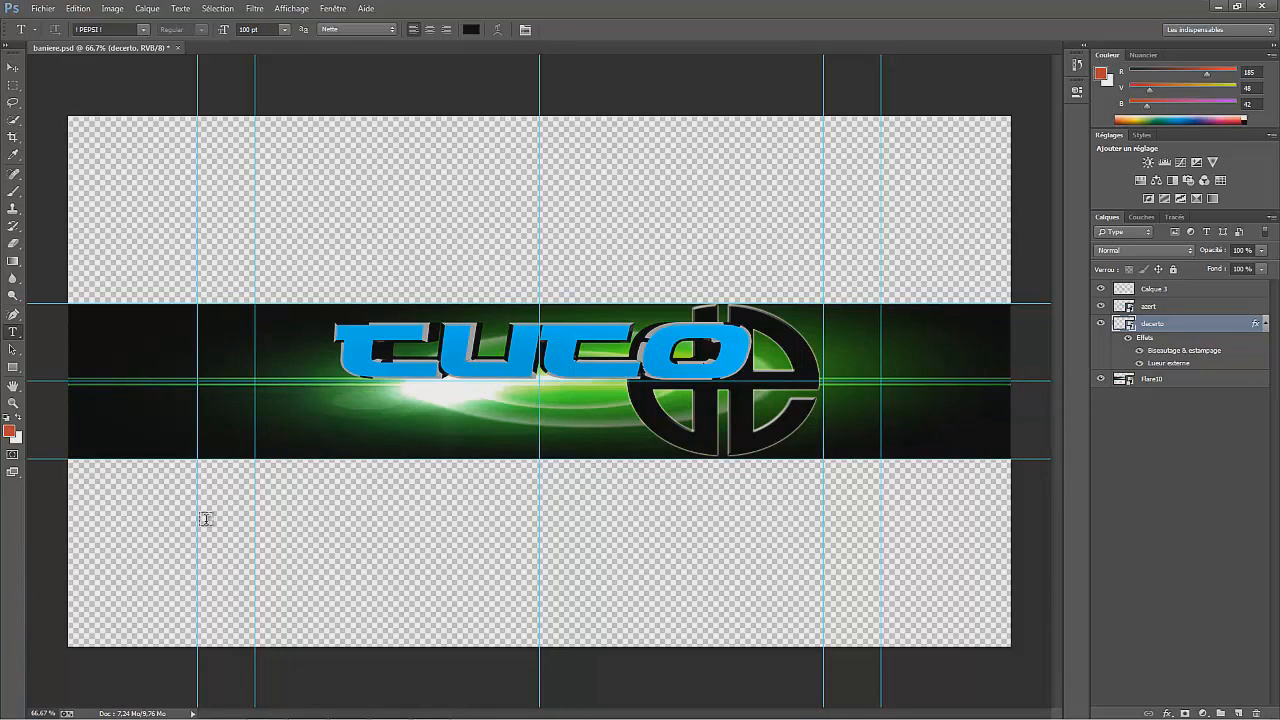
# Add the text "FPS" below TUTO in the lower half of the banner strip.
pyautogui.click(452, 420)
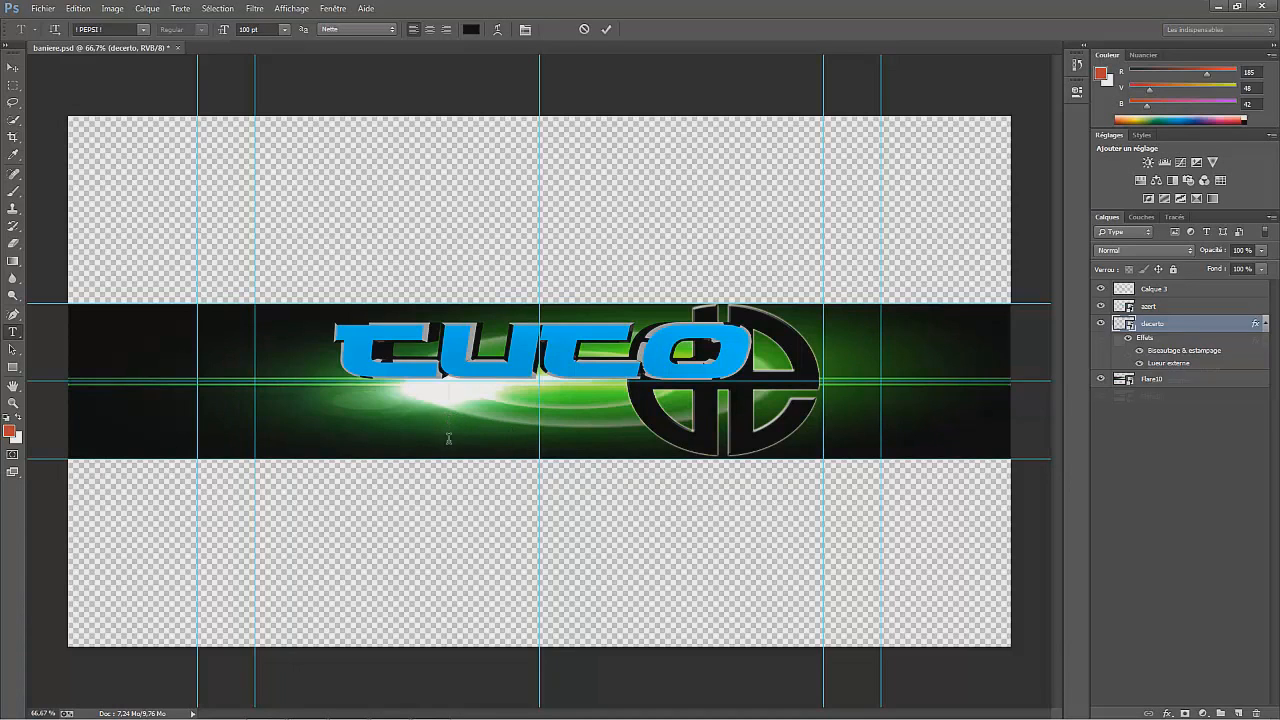
pyautogui.write('F')
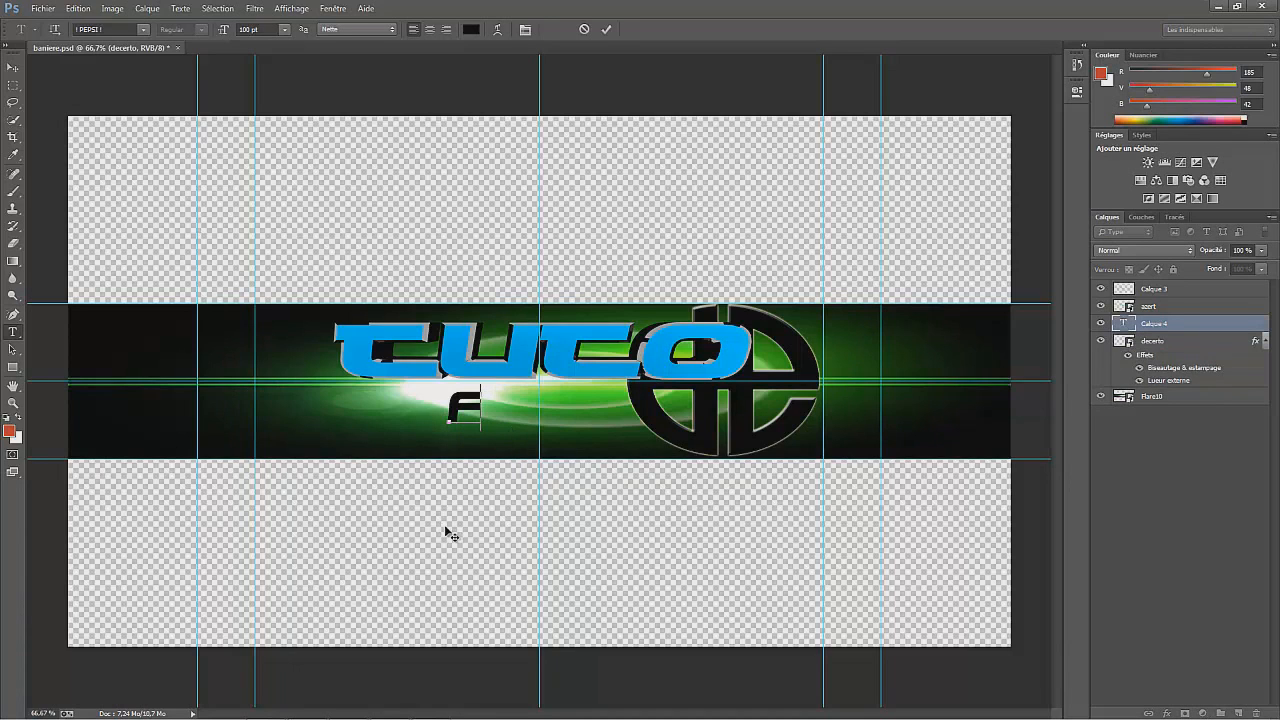
pyautogui.write('PS')
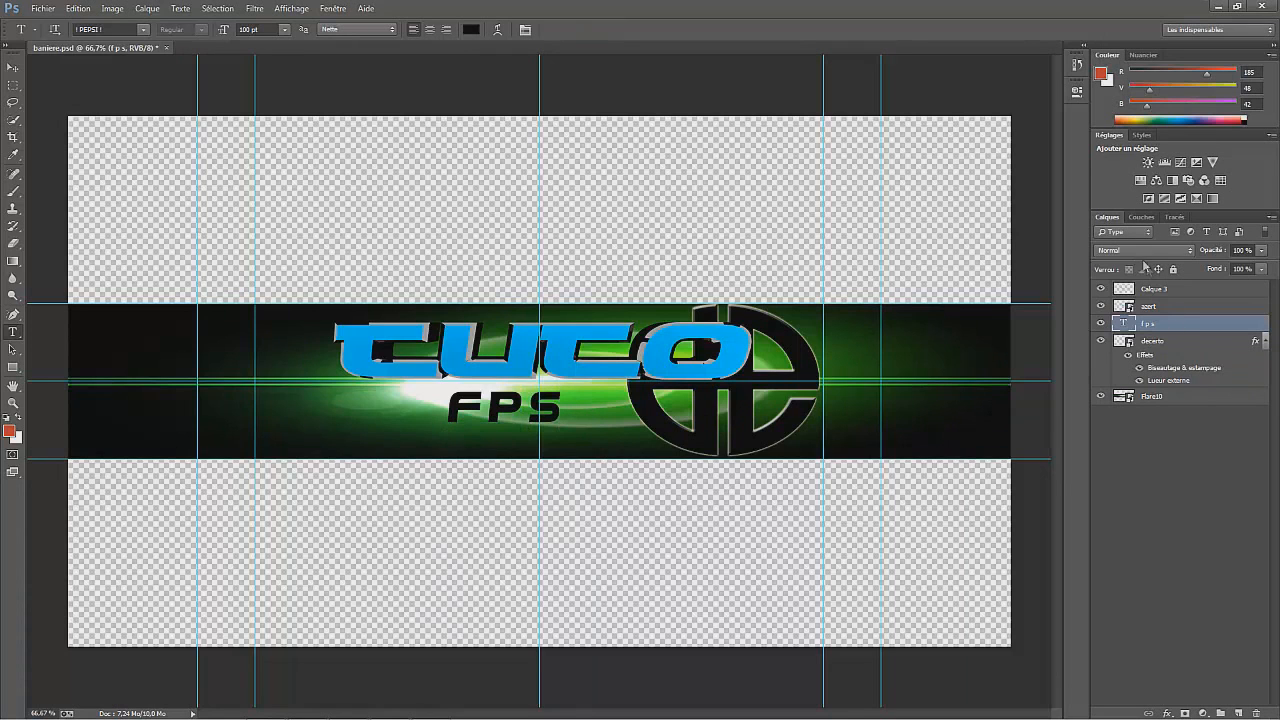
# Enable the Ombre portée, Lueur externe, Satin and Incrustation couleur effects on the FPS text layer.
pyautogui.rightClick(1148, 324)
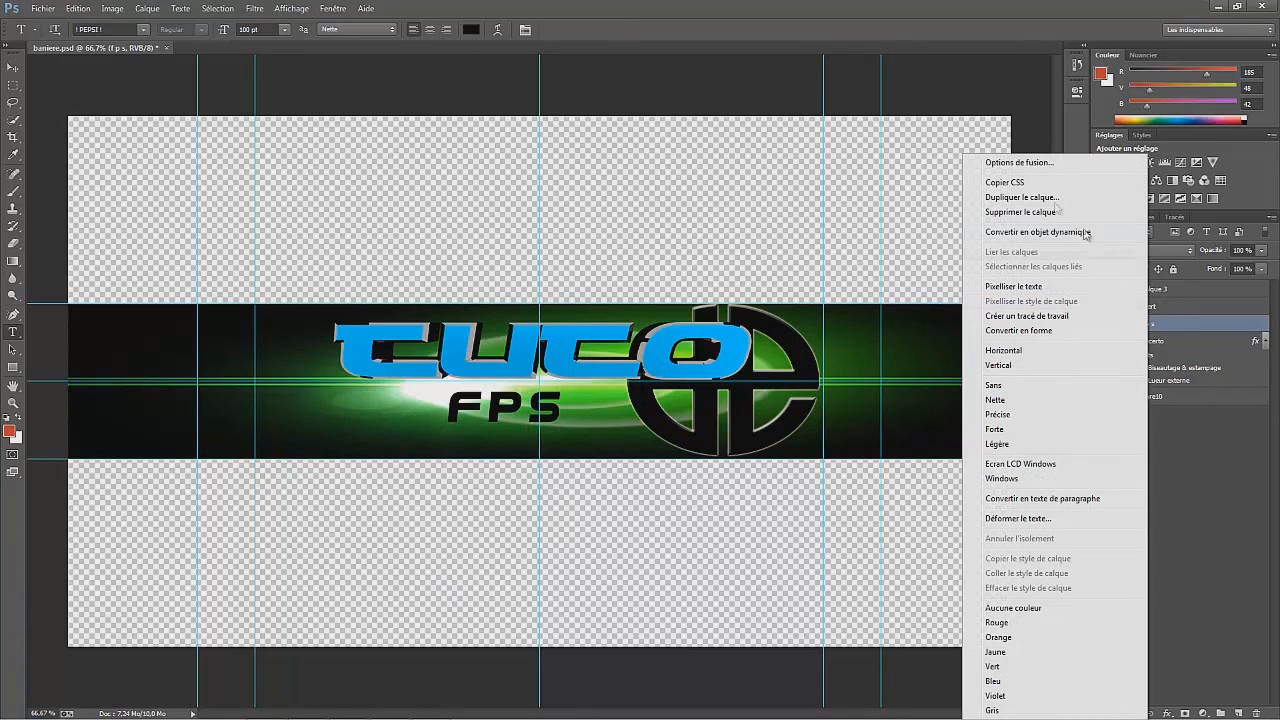
pyautogui.click(1035, 166)
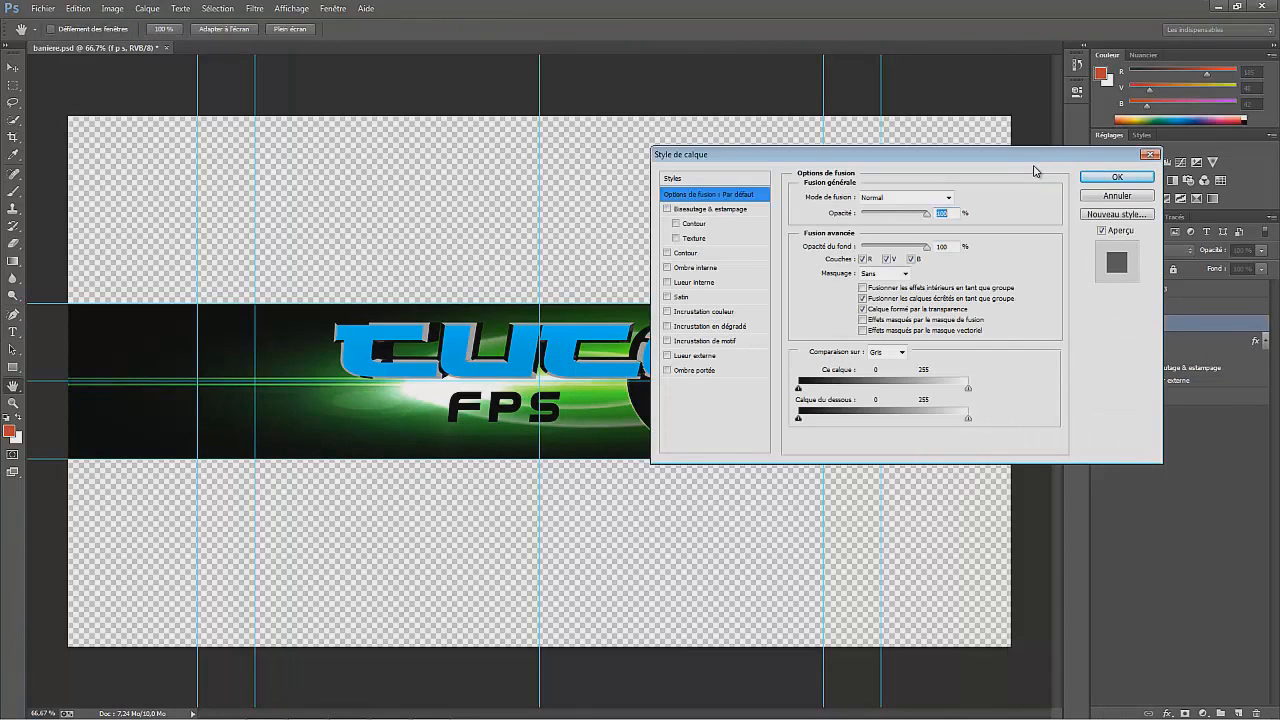
pyautogui.click(668, 370)
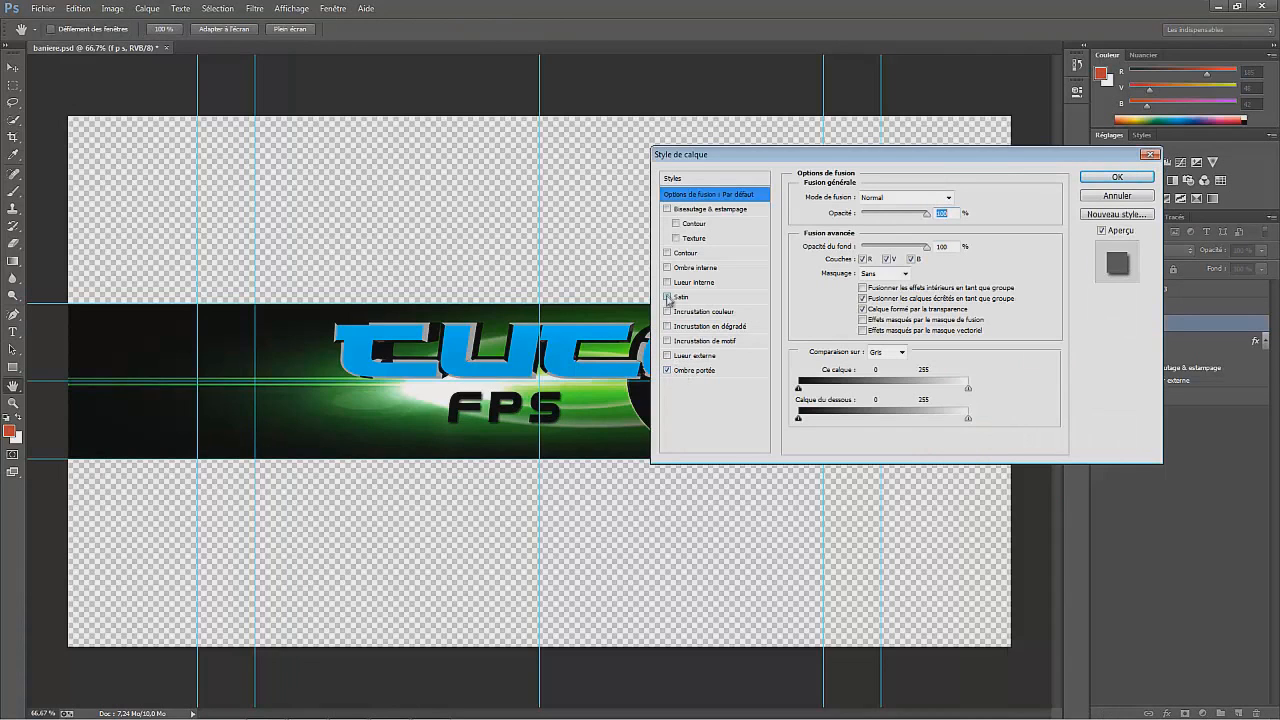
pyautogui.click(668, 356)
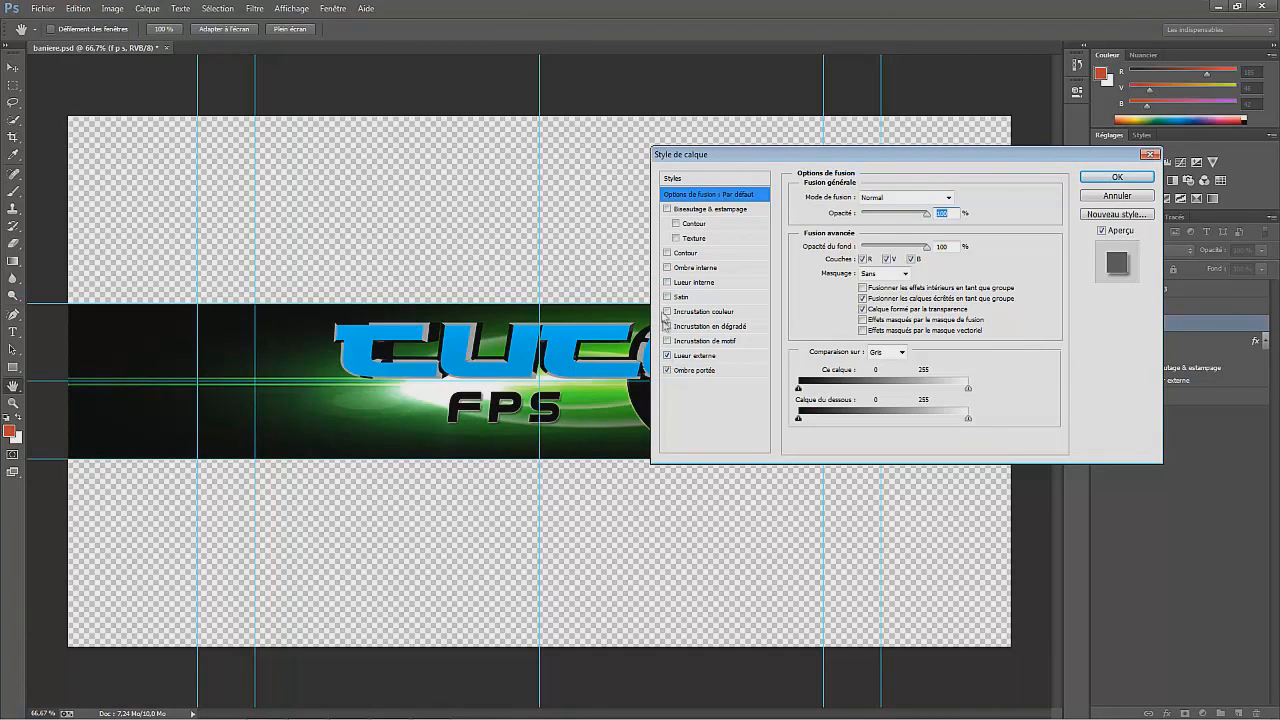
pyautogui.click(668, 283)
pyautogui.click(668, 283)
pyautogui.click(668, 297)
pyautogui.click(680, 314)
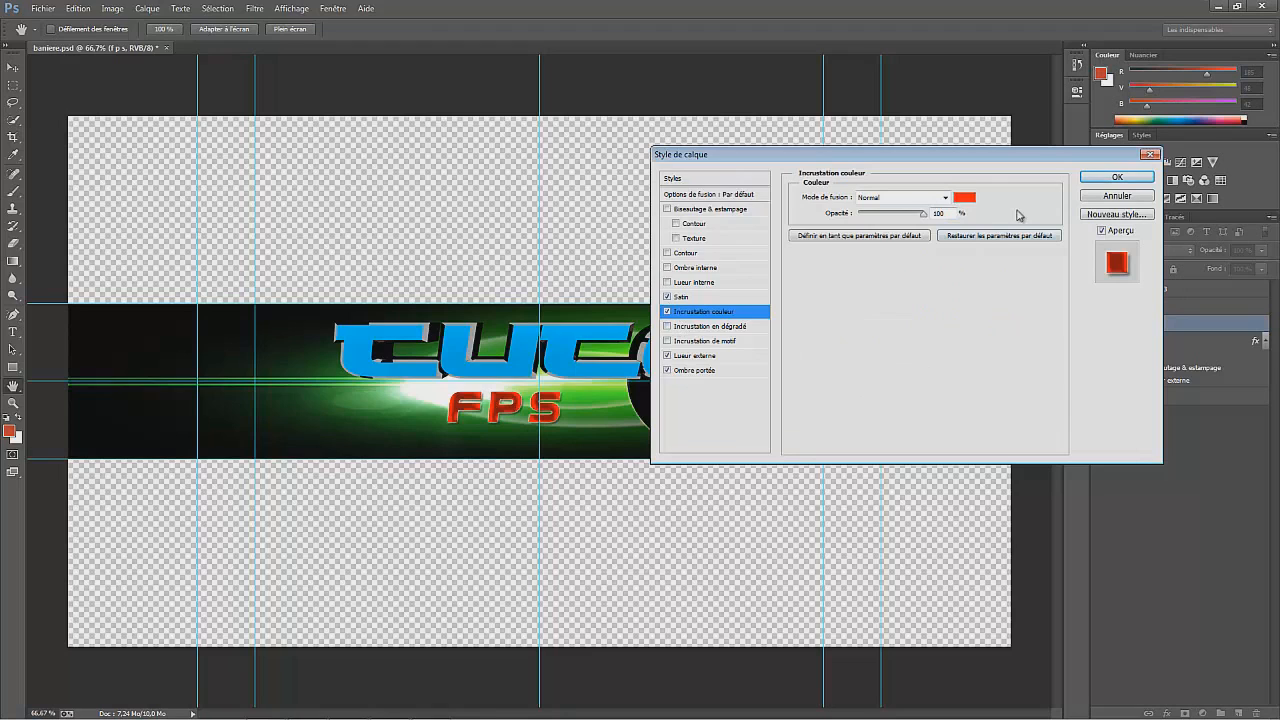
# Set the FPS text's colour overlay to a bright blue and apply the layer style.
pyautogui.click(966, 199)
pyautogui.moveTo(643, 228); pyautogui.dragTo(643, 271)
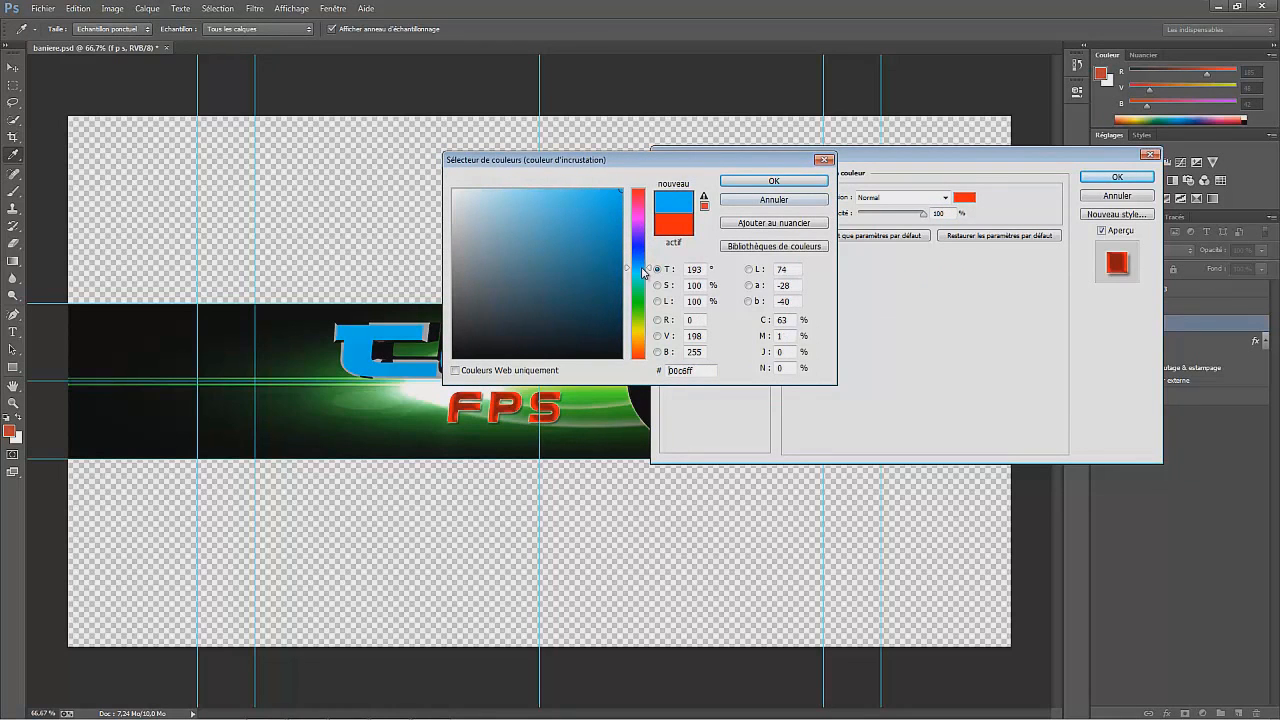
pyautogui.click(770, 181)
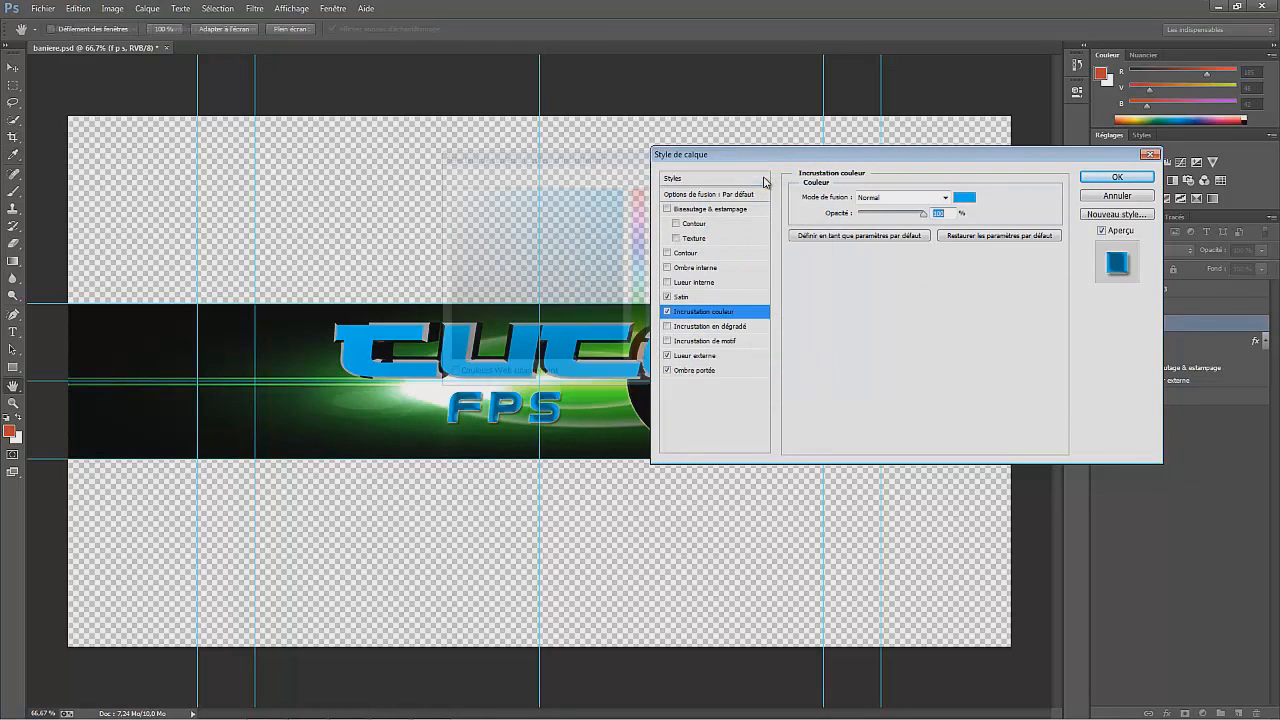
pyautogui.click(1117, 177)
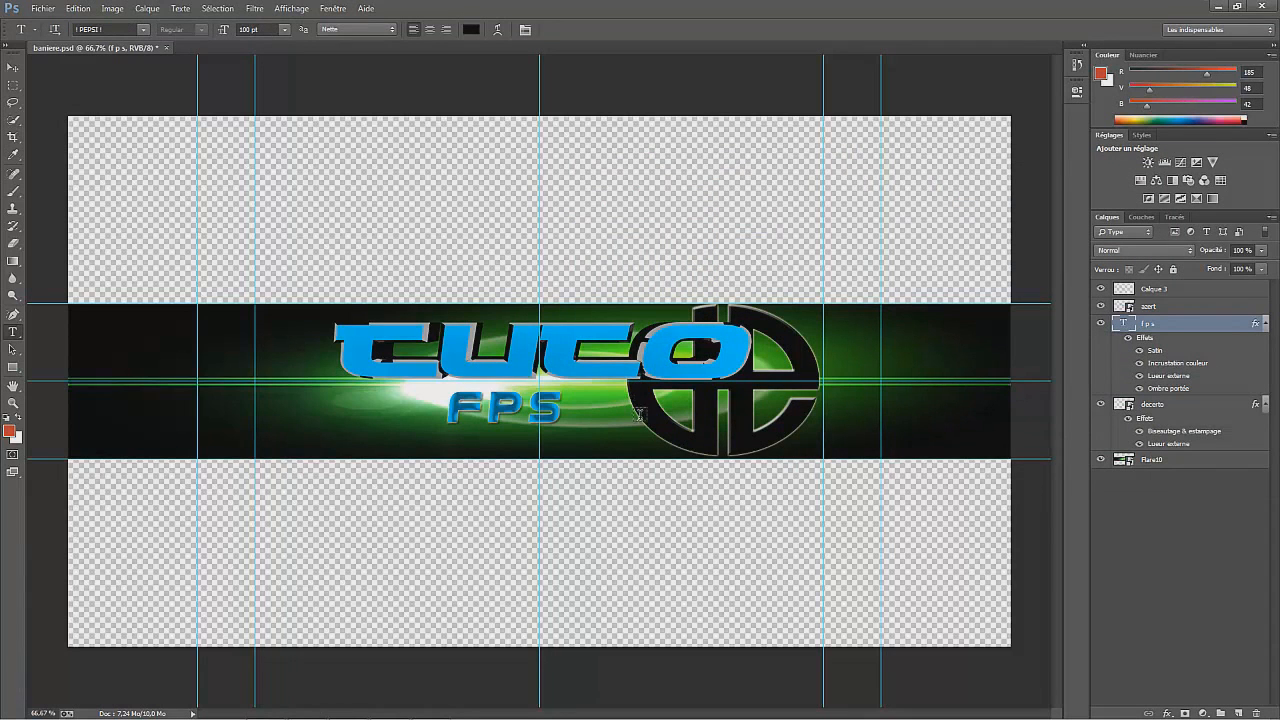
pyautogui.click(43, 8)
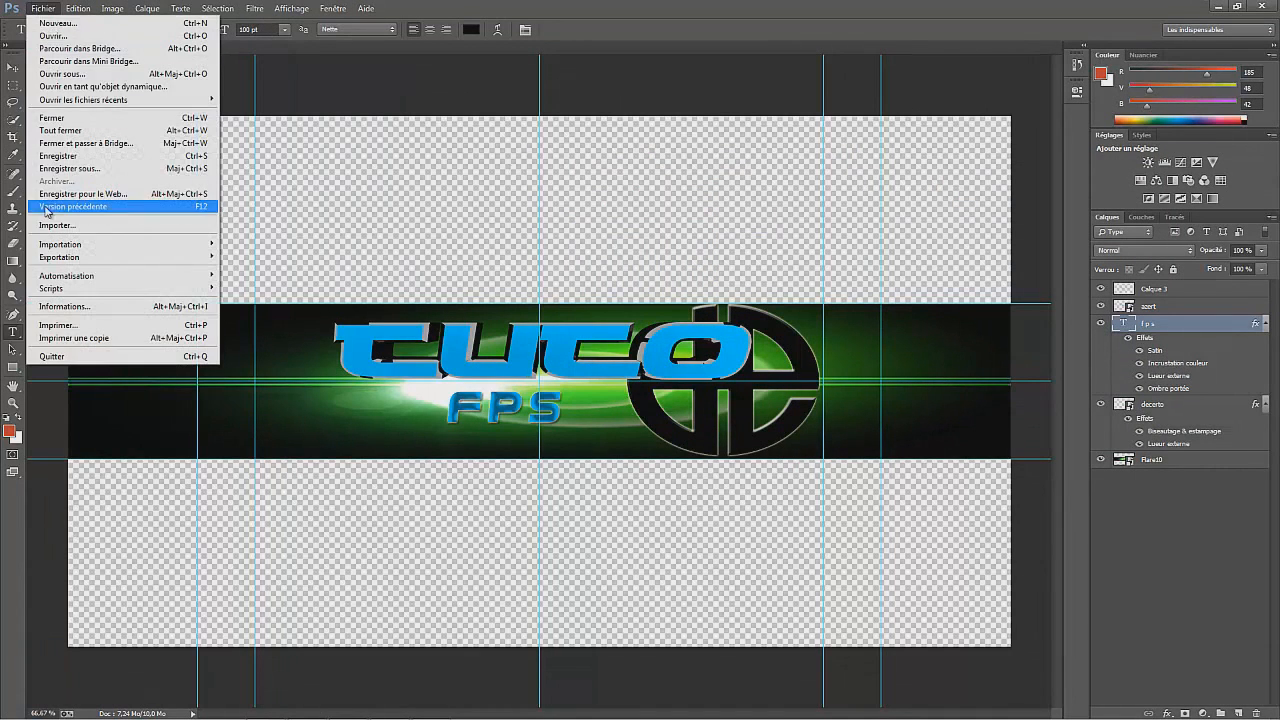
pyautogui.click(55, 229)
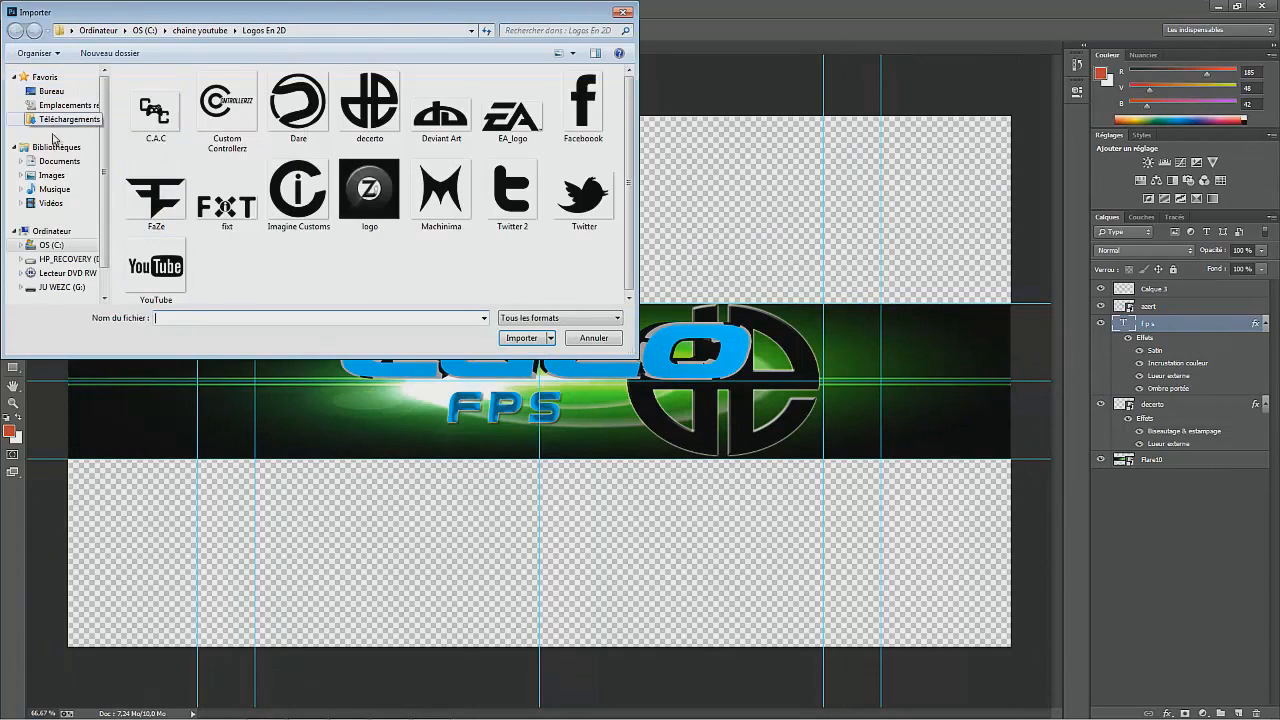
pyautogui.click(49, 176)
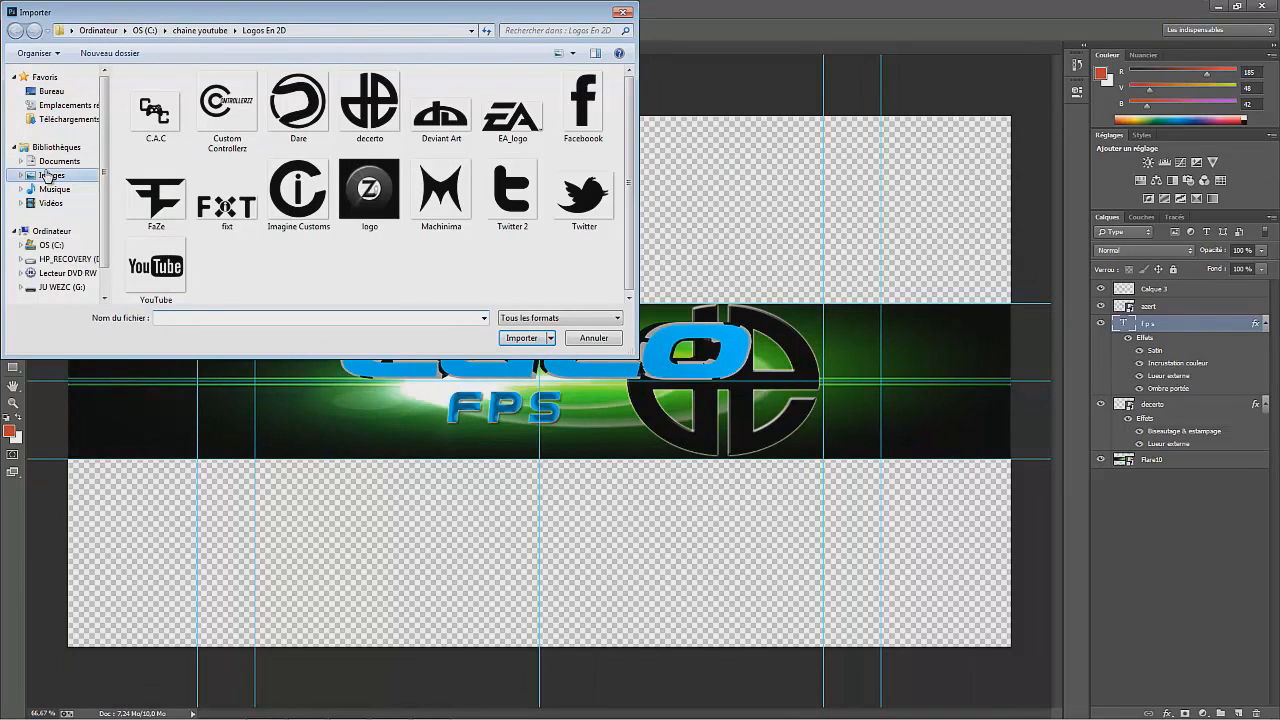
pyautogui.click(51, 231)
pyautogui.doubleClick(138, 104)
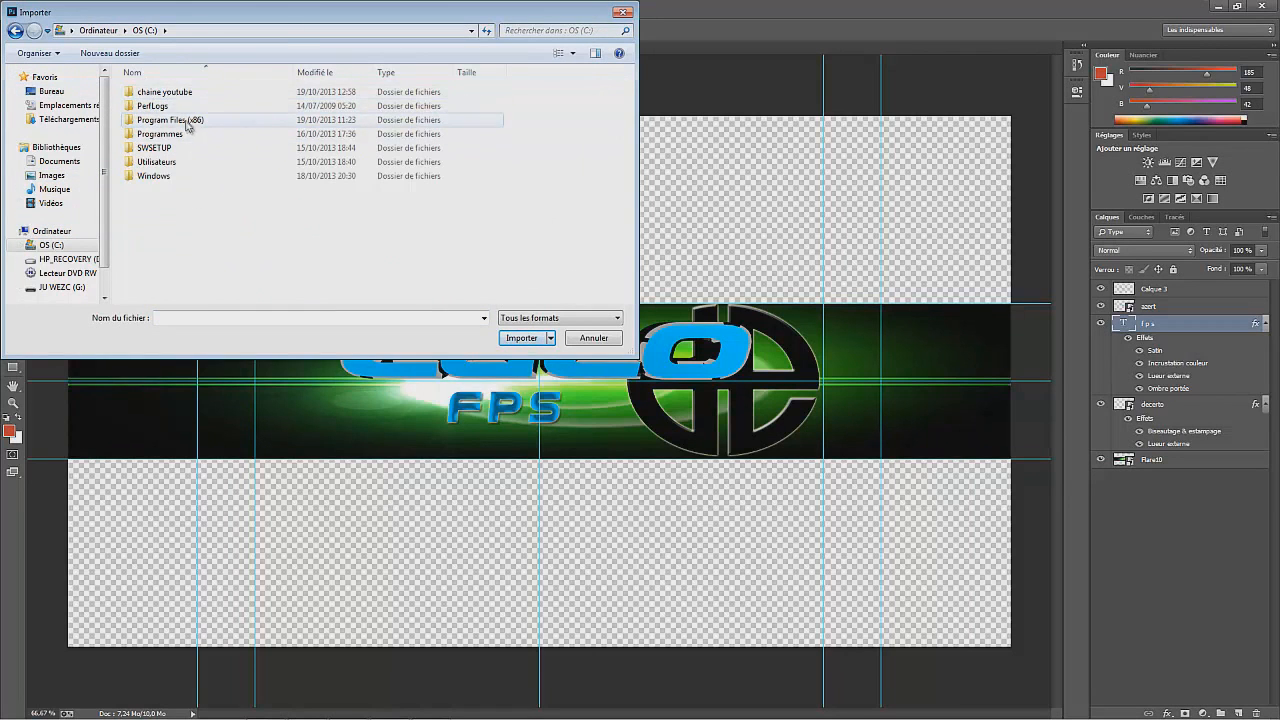
pyautogui.doubleClick(165, 92)
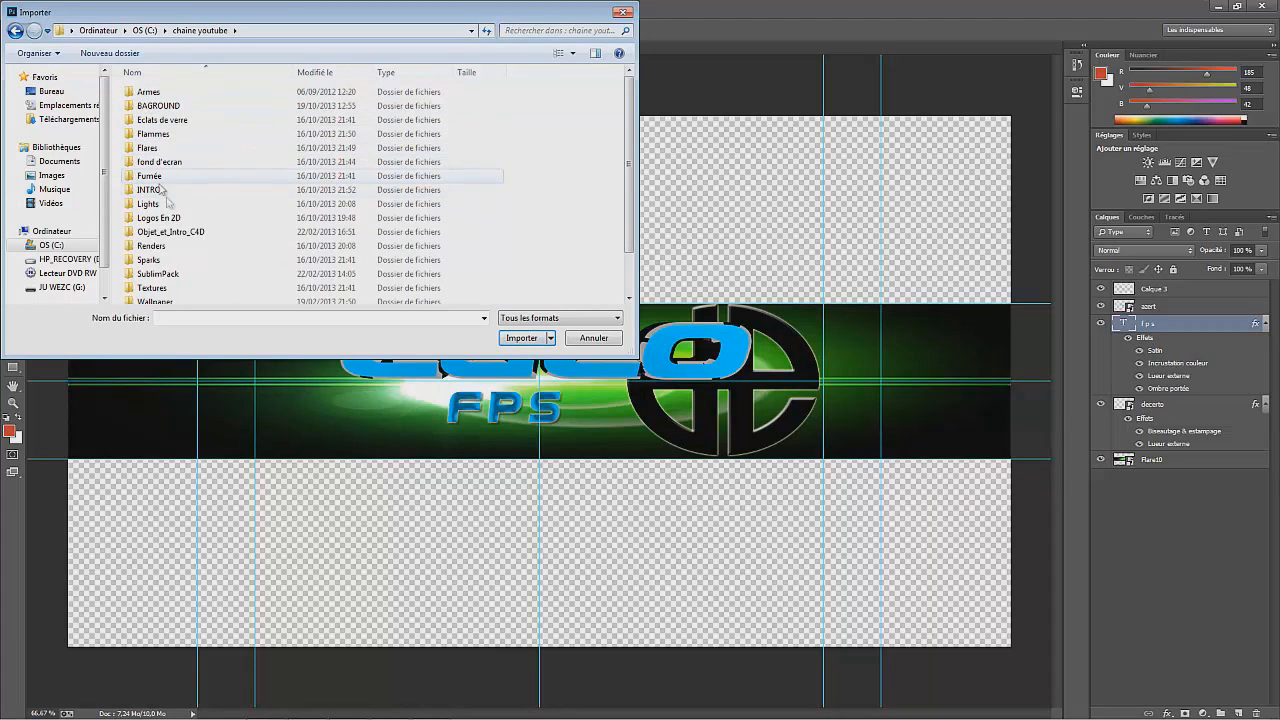
pyautogui.doubleClick(160, 246)
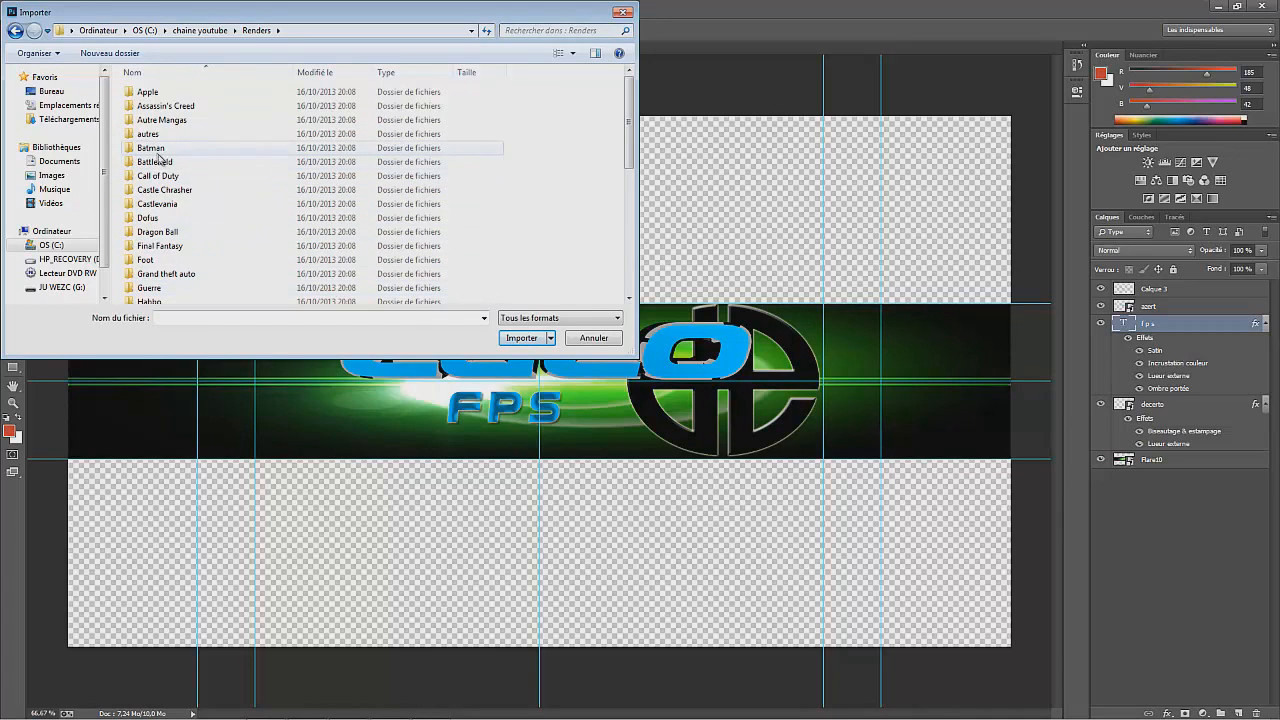
pyautogui.scroll(-2, 175, 288)
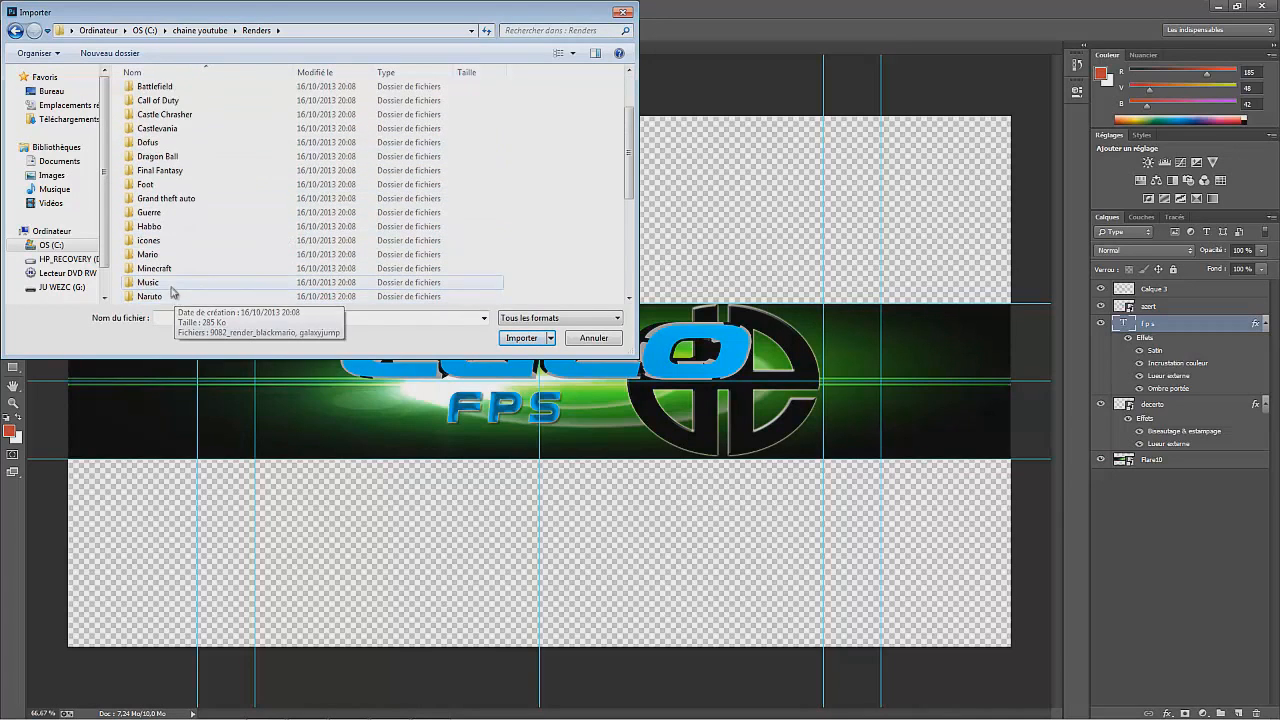
pyautogui.scroll(-1, 172, 290)
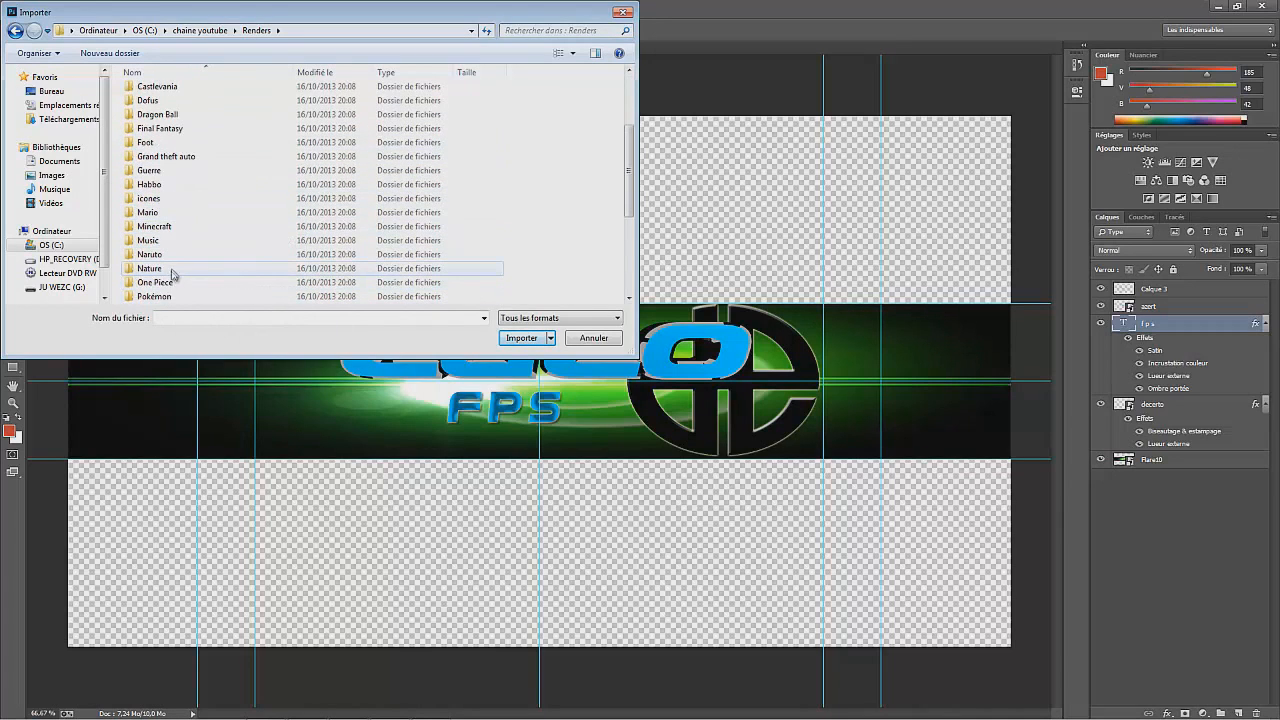
pyautogui.doubleClick(169, 212)
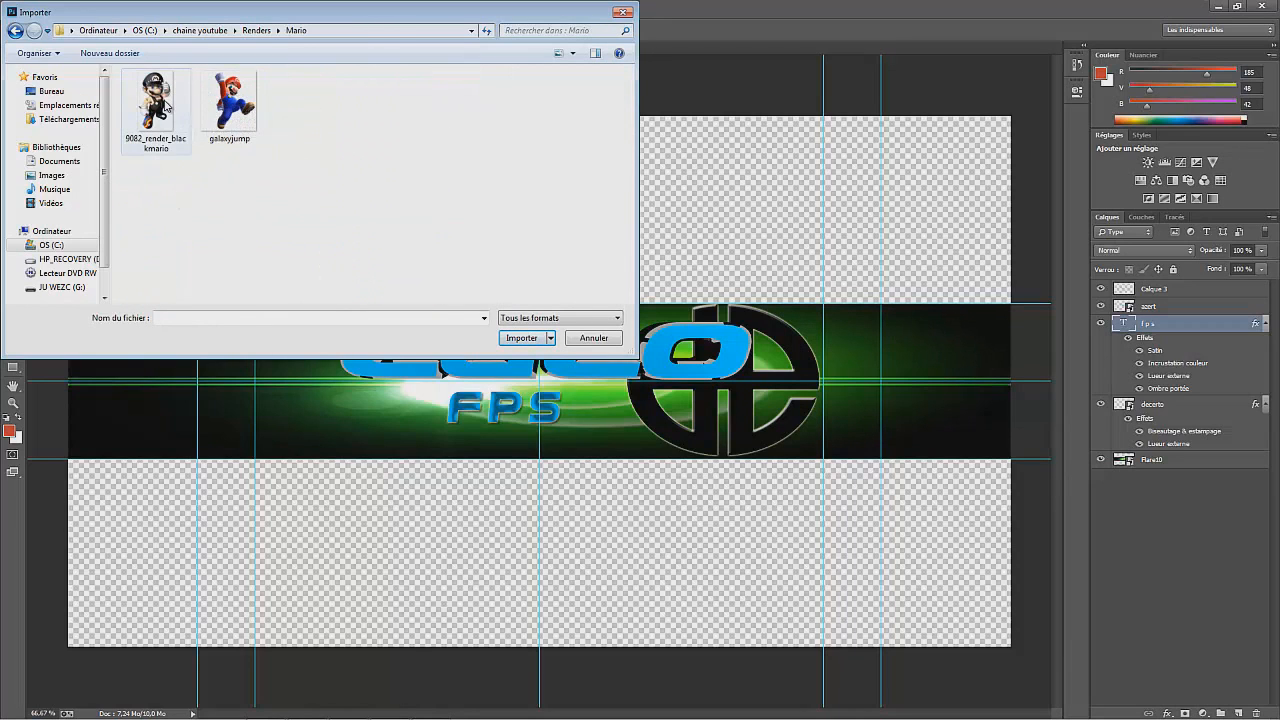
pyautogui.doubleClick(164, 97)
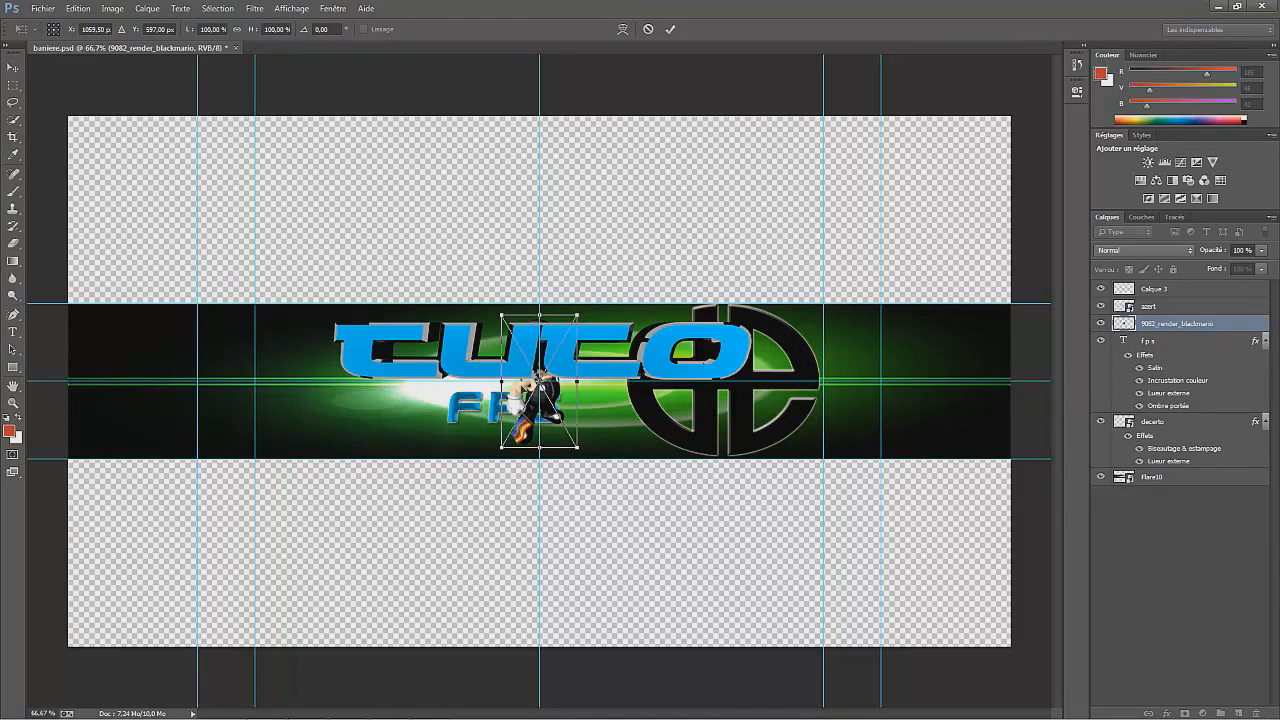
pyautogui.moveTo(576, 316); pyautogui.dragTo(249, 328)
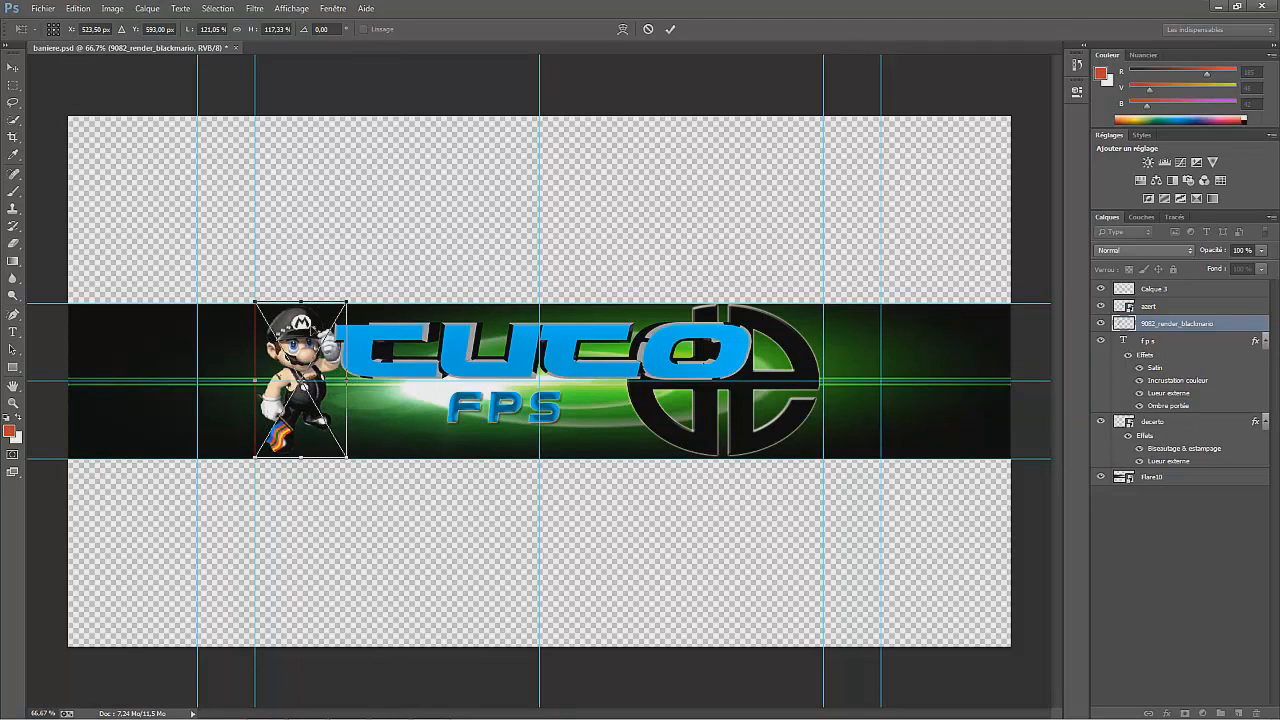
pyautogui.press('Escape')
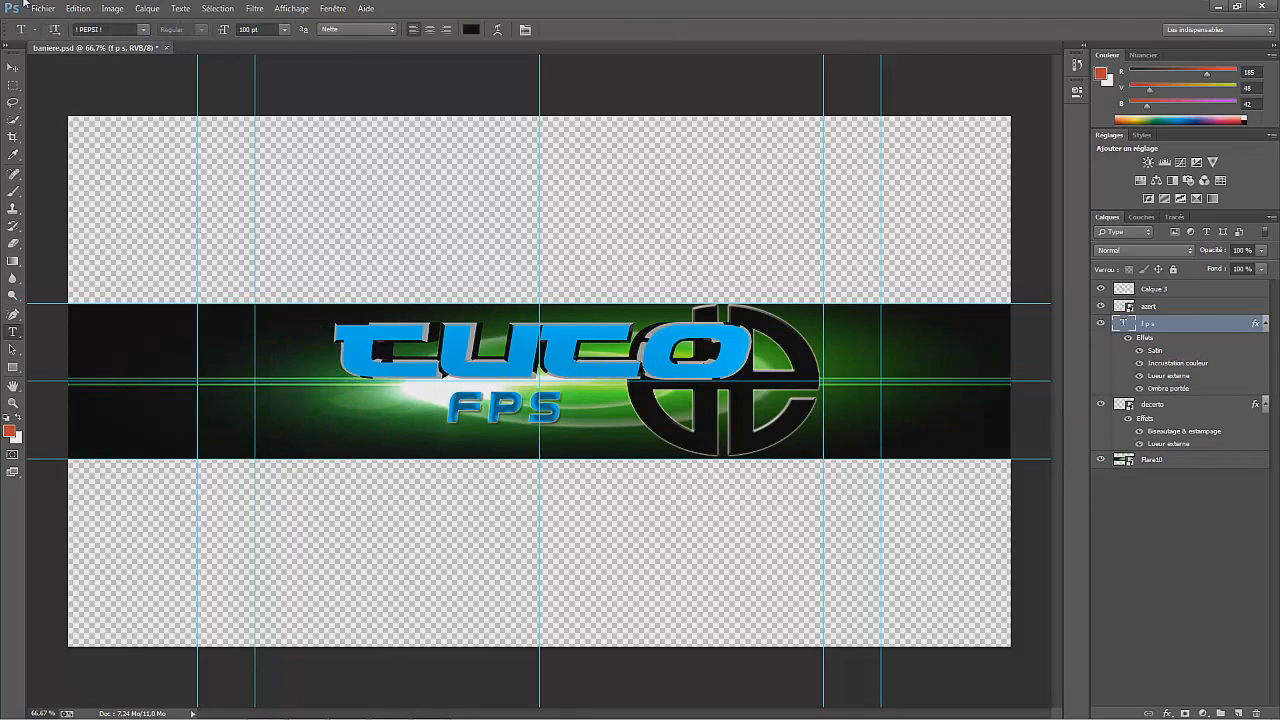
# Place the BF3_recon soldier image from the chaine youtube > Renders > Battlefield folder into the banner.
pyautogui.click(37, 9)
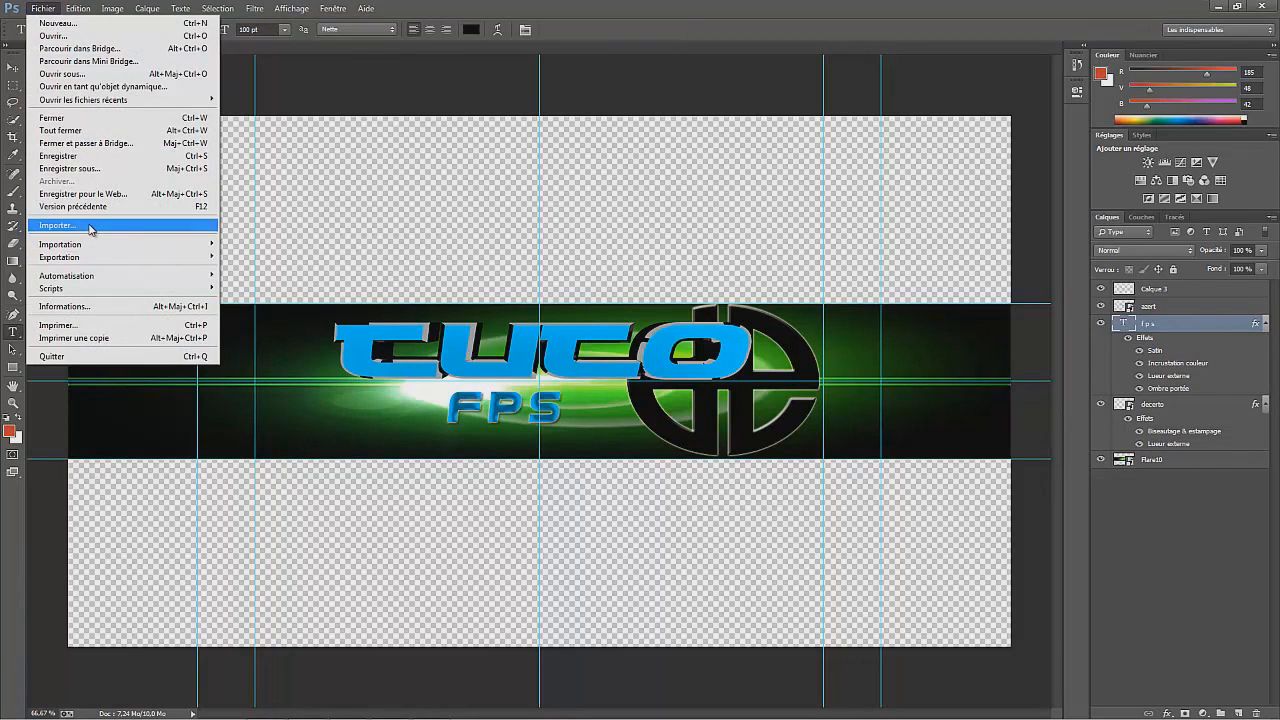
pyautogui.click(98, 223)
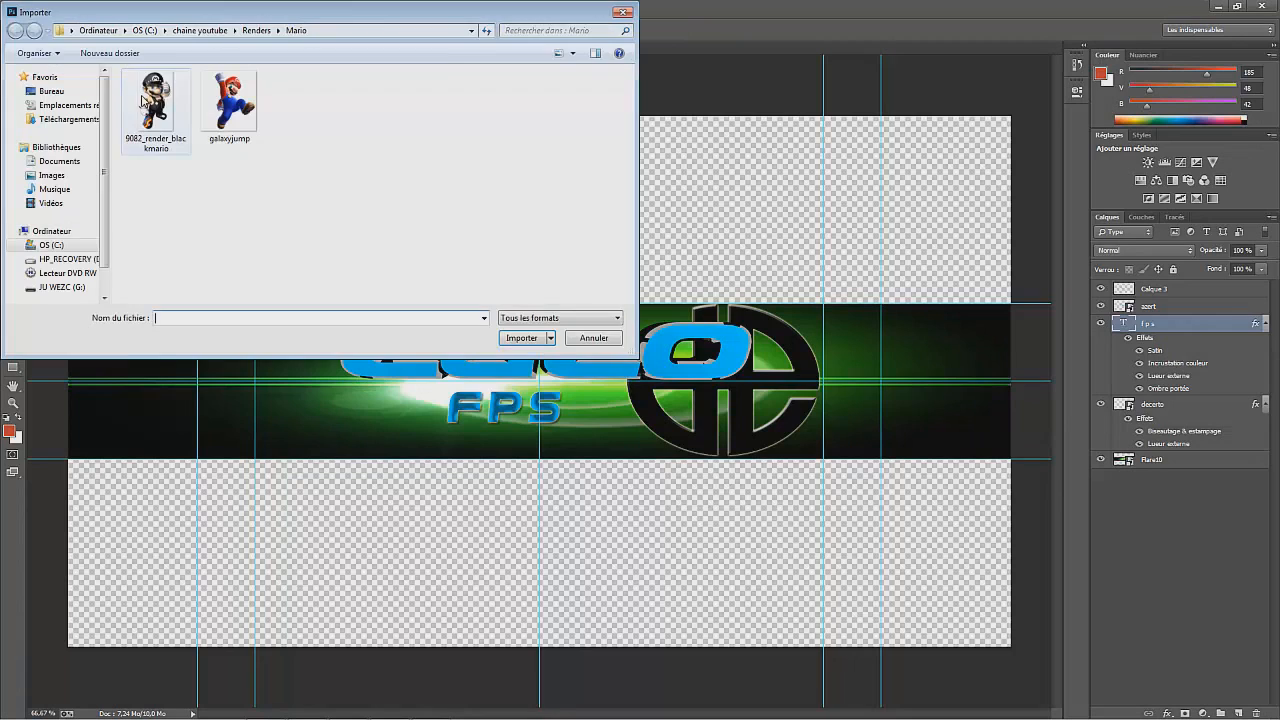
pyautogui.click(55, 245)
pyautogui.doubleClick(147, 93)
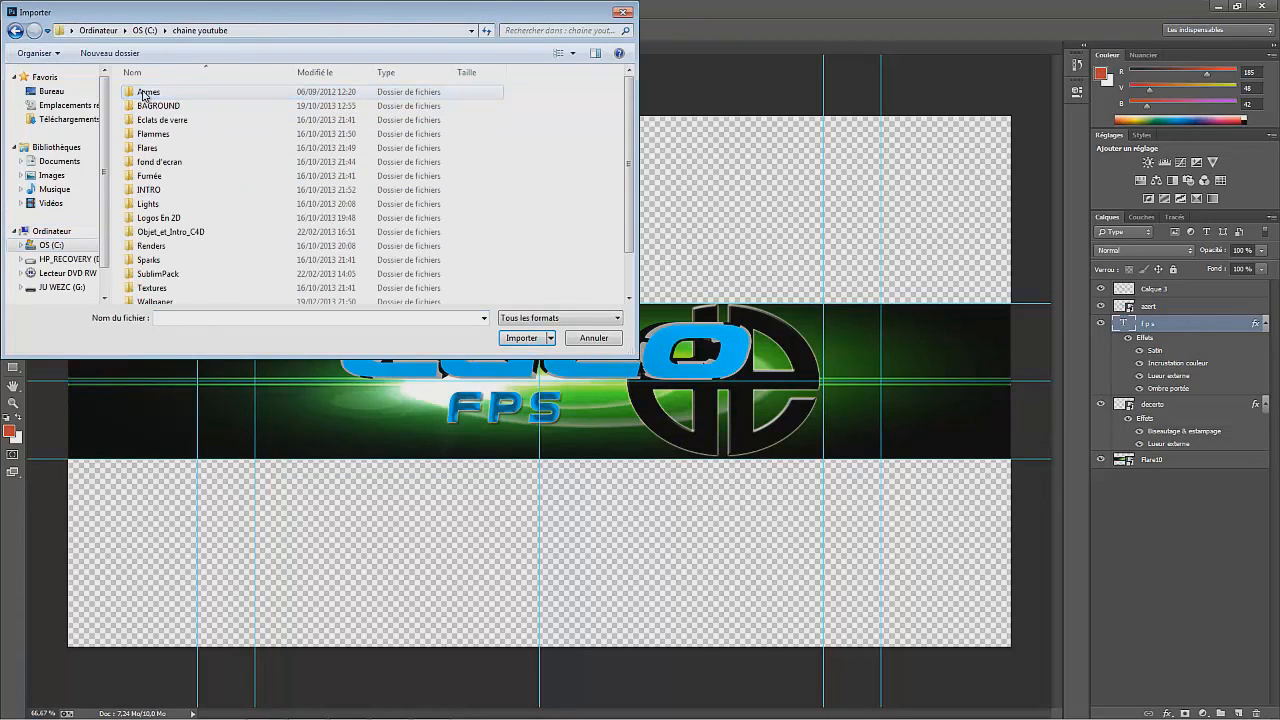
pyautogui.click(163, 248)
pyautogui.doubleClick(163, 248)
pyautogui.doubleClick(250, 163)
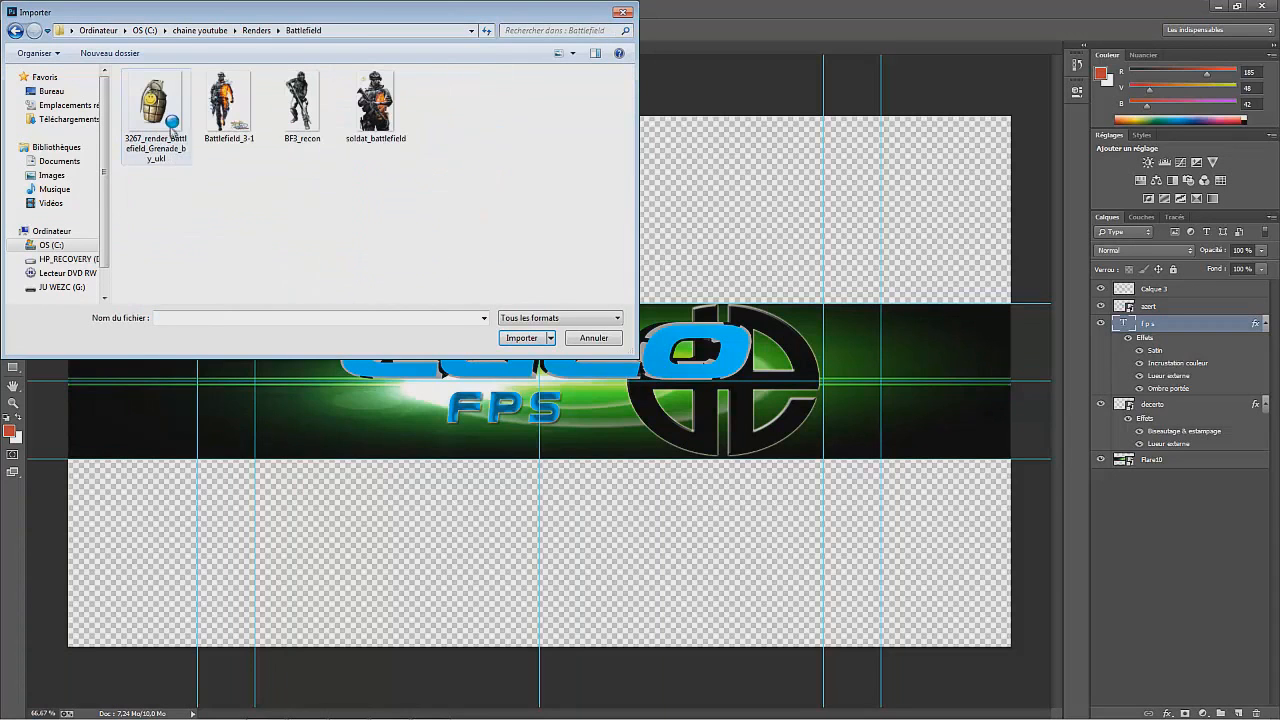
pyautogui.doubleClick(301, 100)
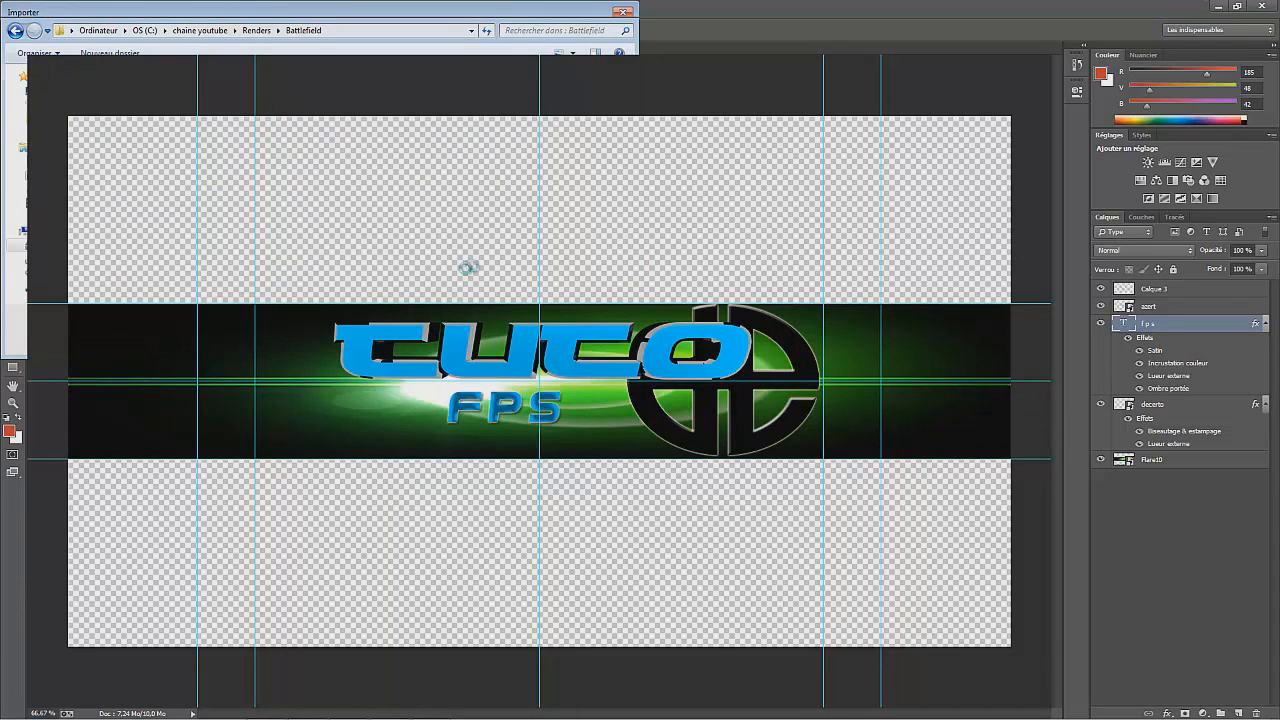
# Scale the soldier to about 25.67% width and 17.35% height, fit it within the banner strip before TUTO, and commit the placement.
pyautogui.moveTo(688, 118); pyautogui.dragTo(511, 428)
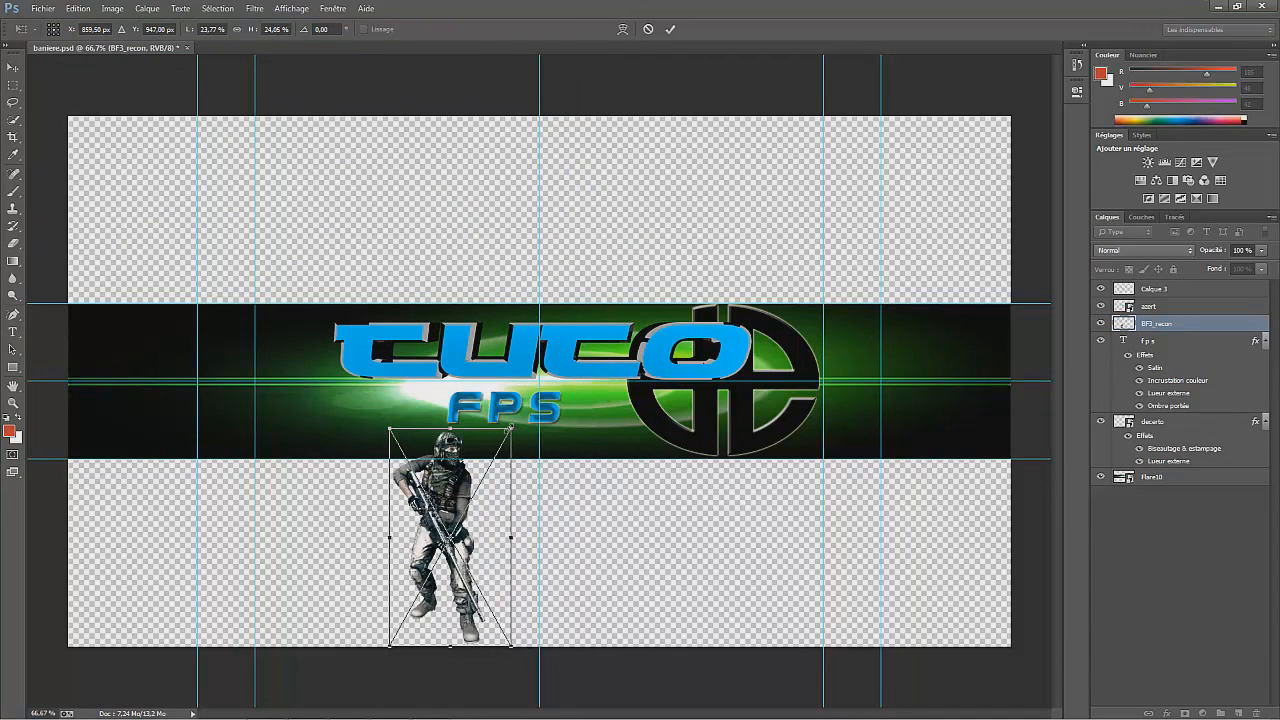
pyautogui.moveTo(454, 469); pyautogui.dragTo(330, 324)
pyautogui.moveTo(328, 481); pyautogui.dragTo(328, 459)
pyautogui.moveTo(385, 381); pyautogui.dragTo(402, 384)
pyautogui.moveTo(308, 379); pyautogui.dragTo(294, 378)
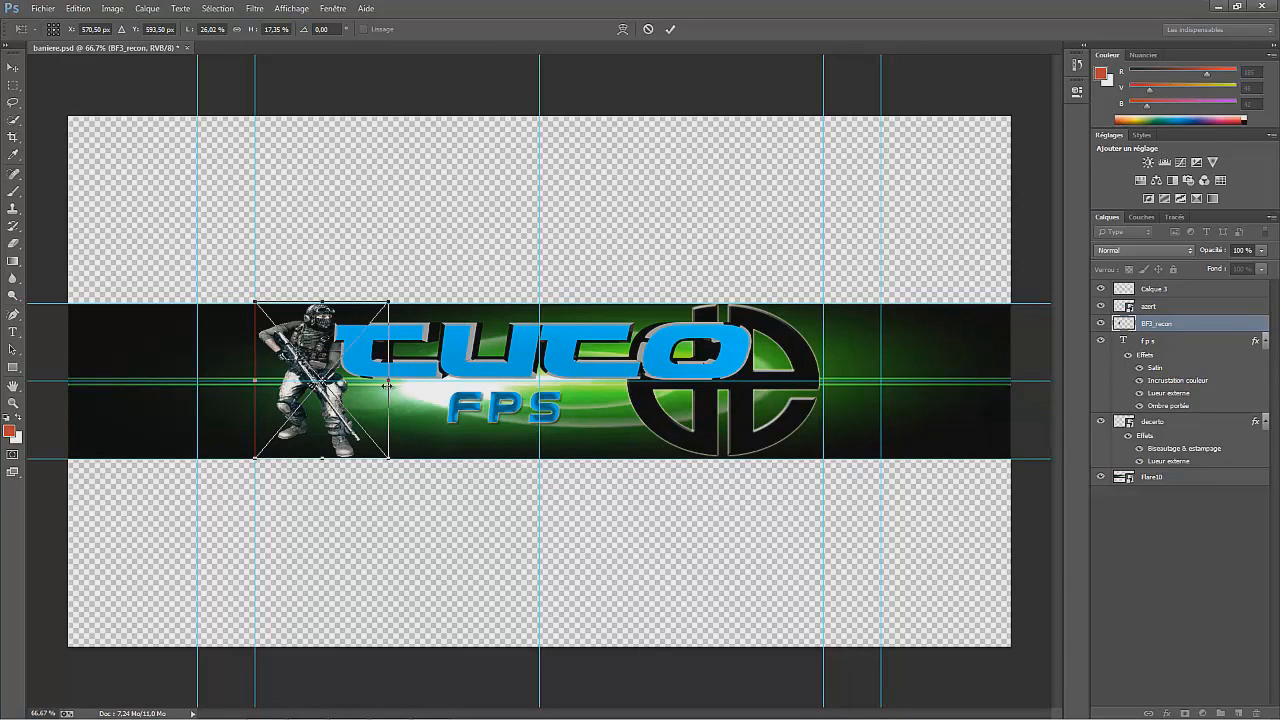
pyautogui.moveTo(392, 381)
pyautogui.mouseDown()
pyautogui.moveTo(558, 392)
pyautogui.moveTo(389, 394)
pyautogui.mouseUp()
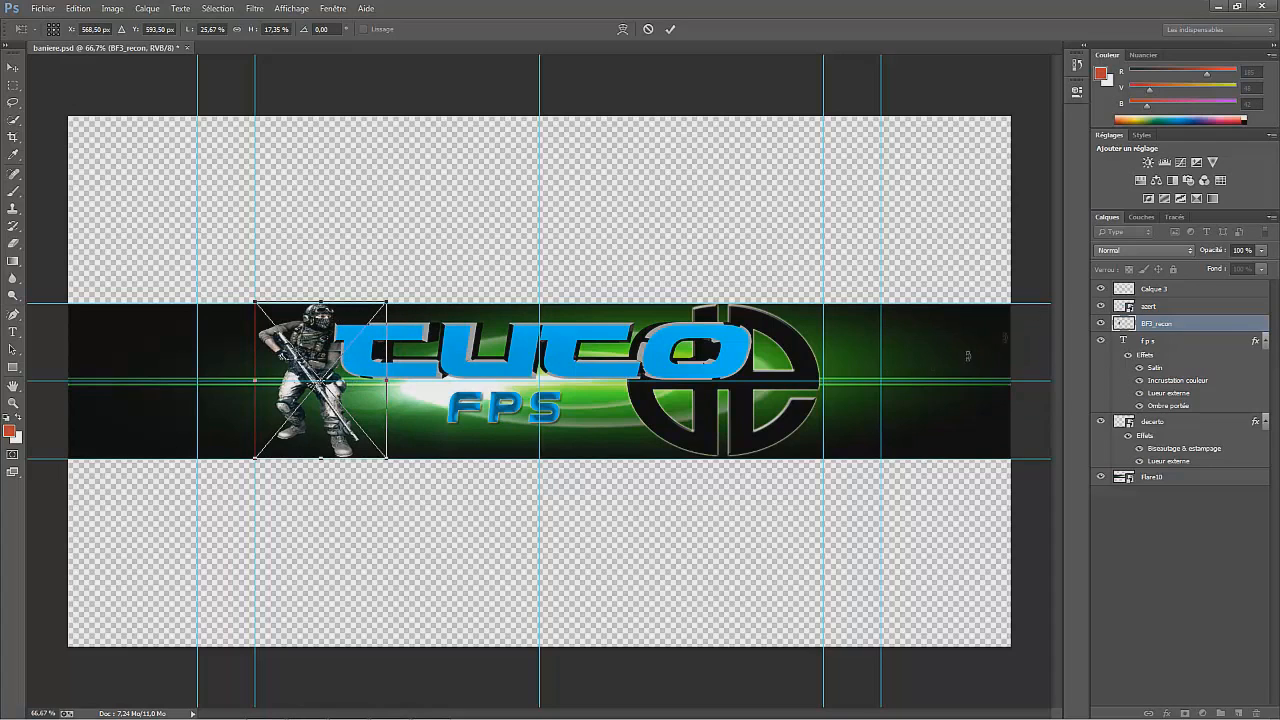
pyautogui.click(670, 31)
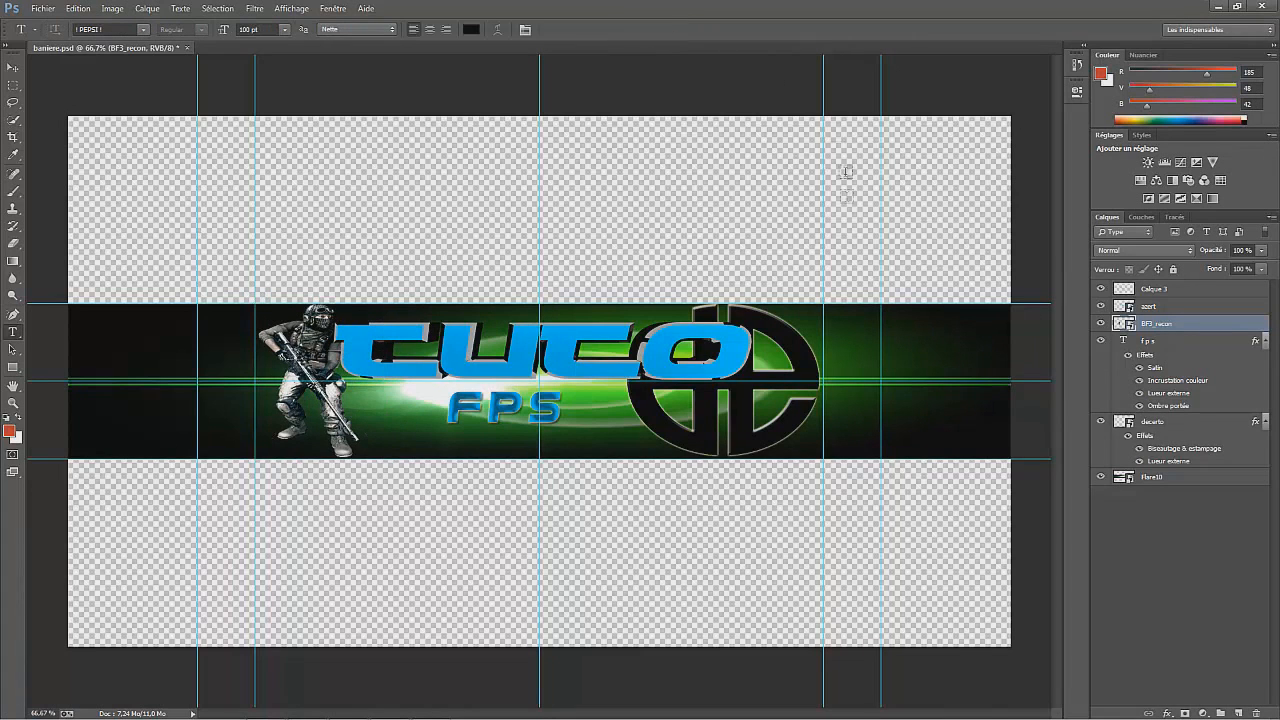
# Set up a Save for Web export of the banner as JPEG with Elevée quality.
pyautogui.click(43, 8)
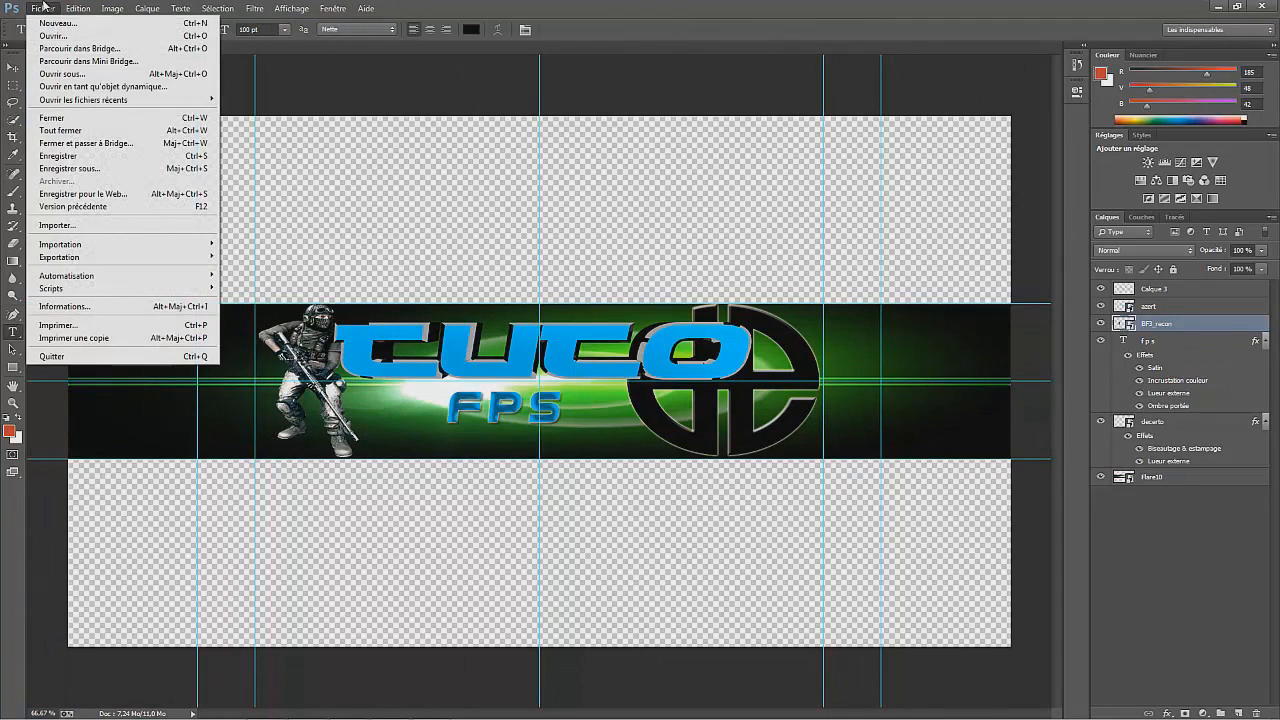
pyautogui.click(116, 195)
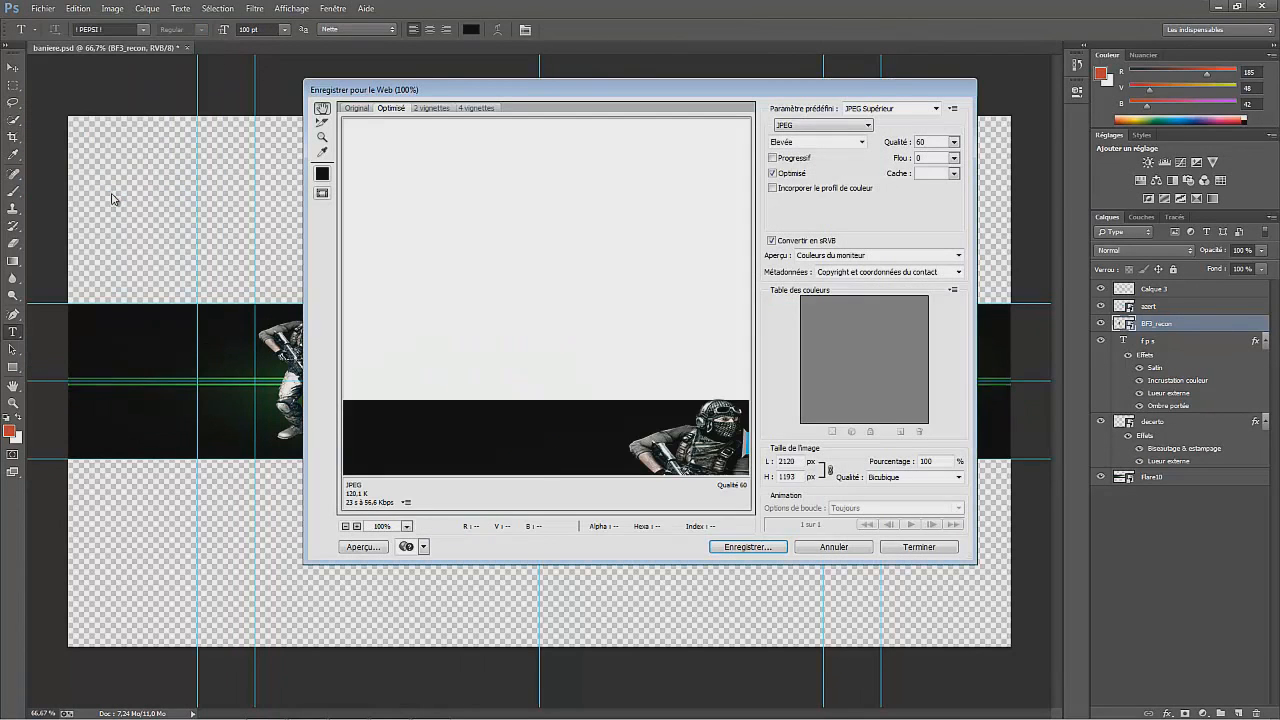
pyautogui.click(843, 130)
pyautogui.click(845, 130)
pyautogui.click(855, 126)
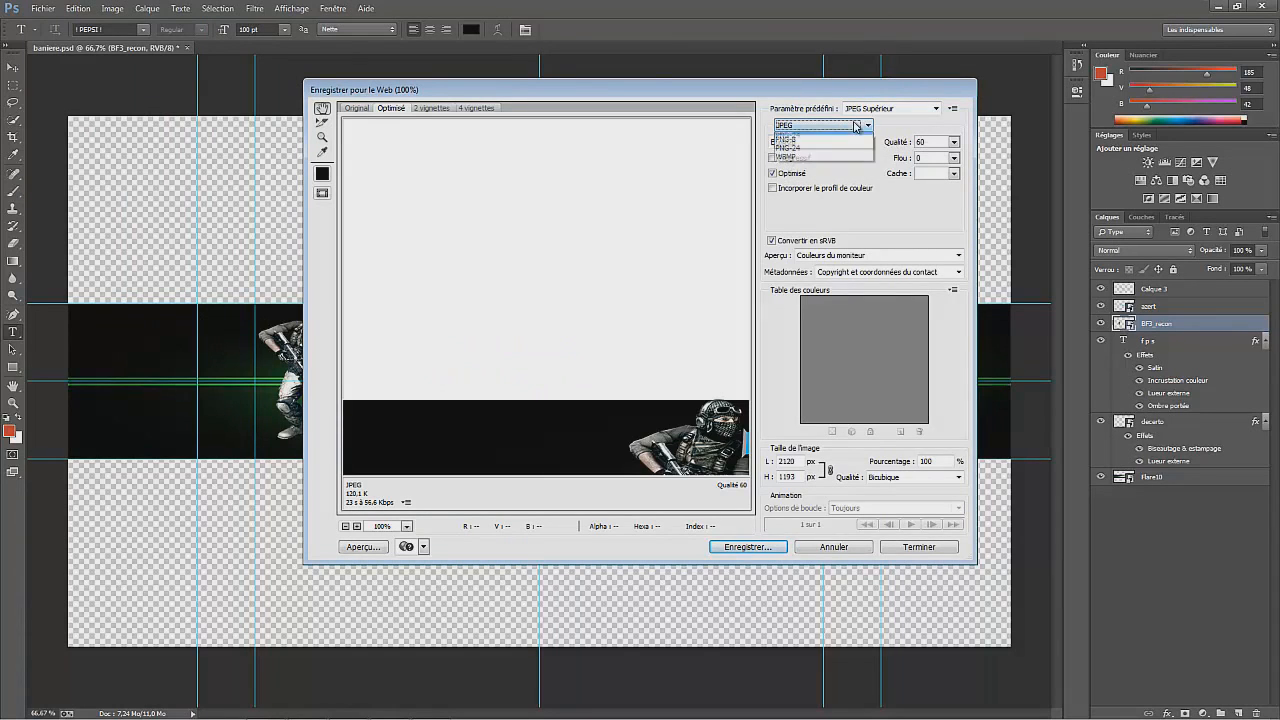
pyautogui.click(855, 145)
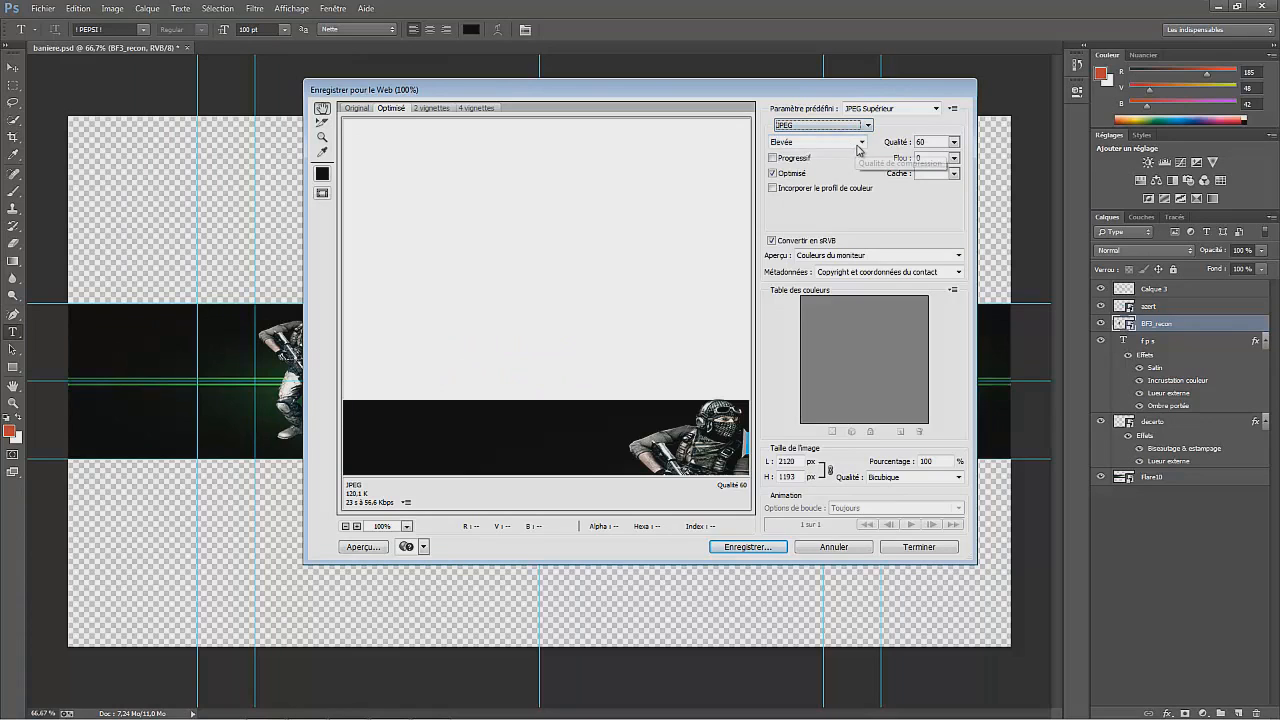
pyautogui.click(861, 143)
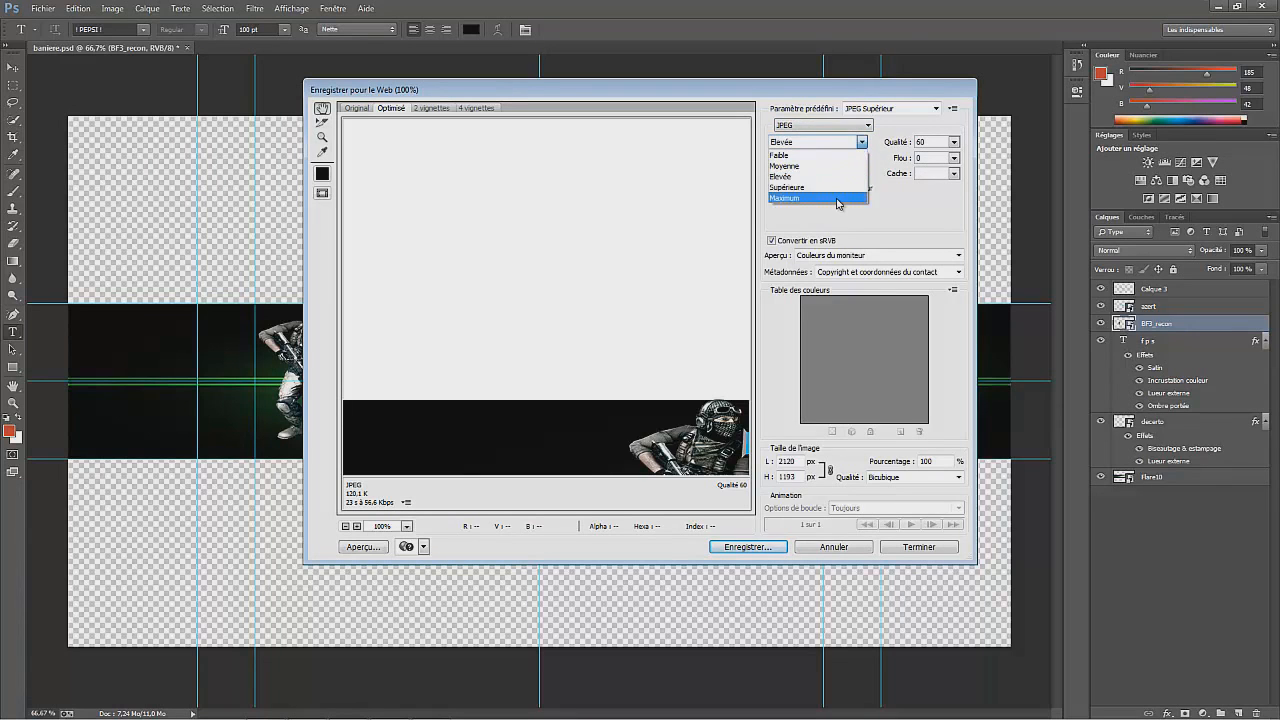
pyautogui.click(826, 178)
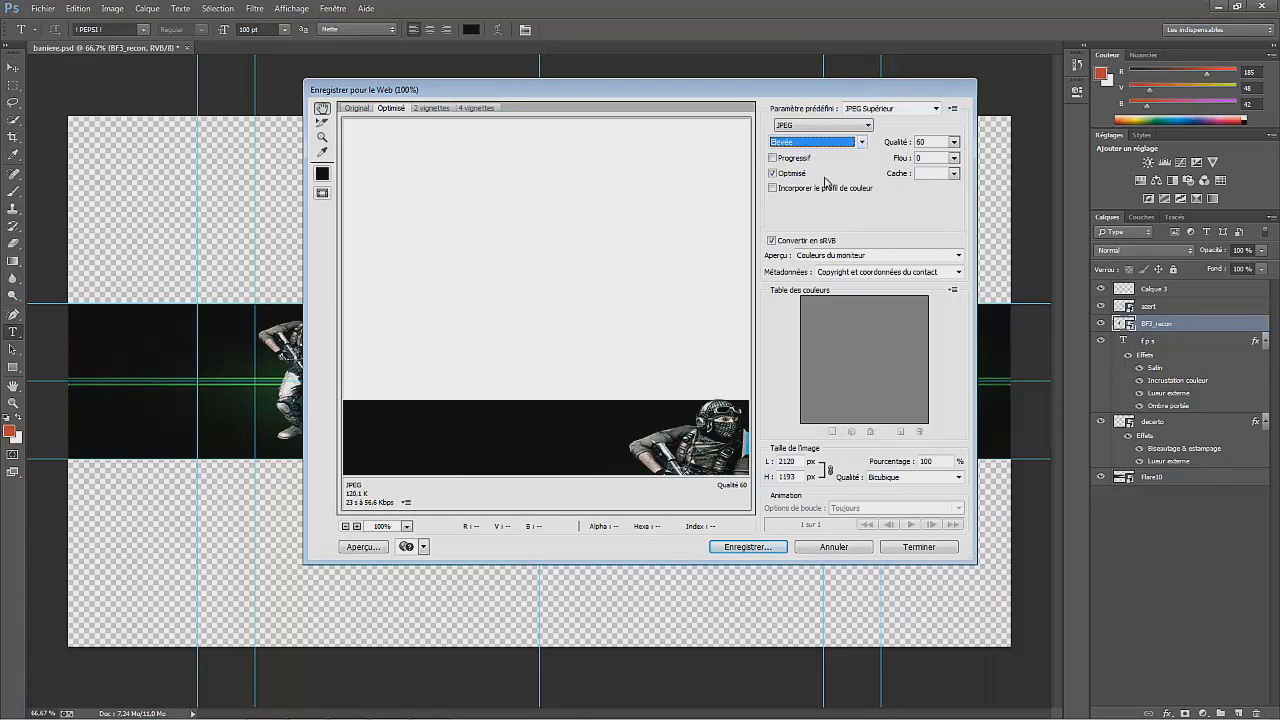
# Save the optimised banner image on the desktop as test-3.
pyautogui.click(780, 548)
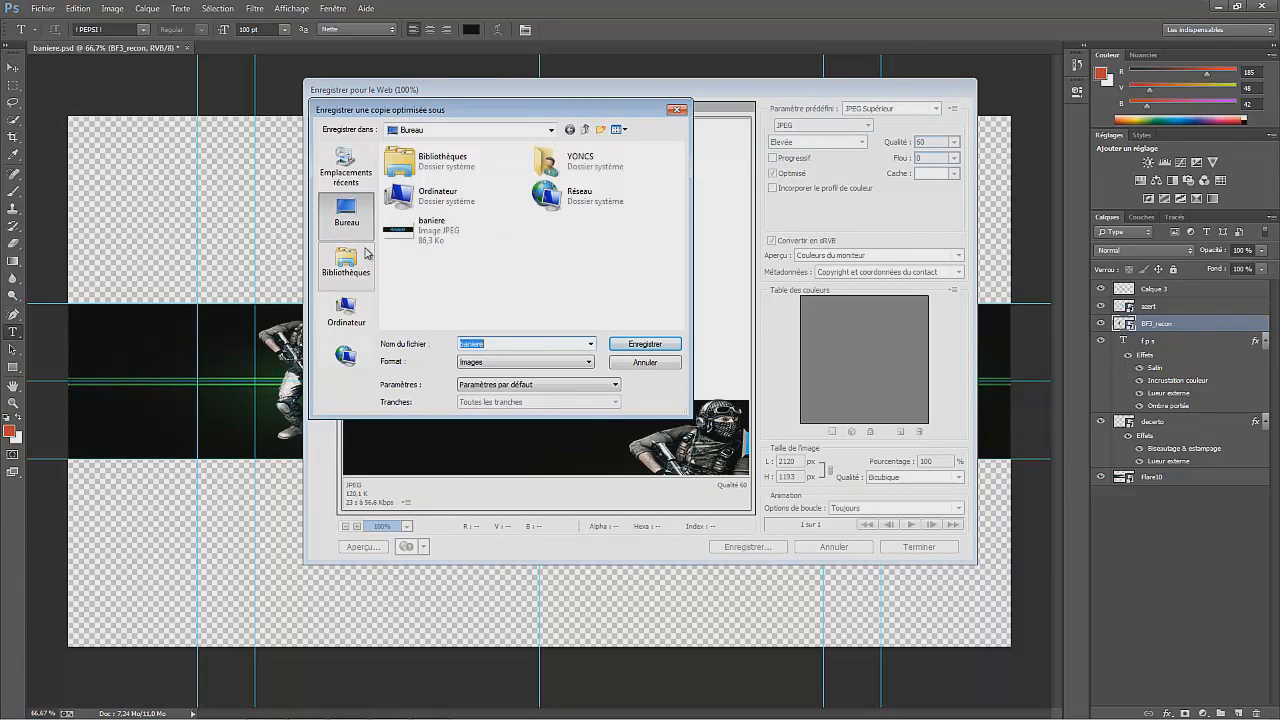
pyautogui.write('le')
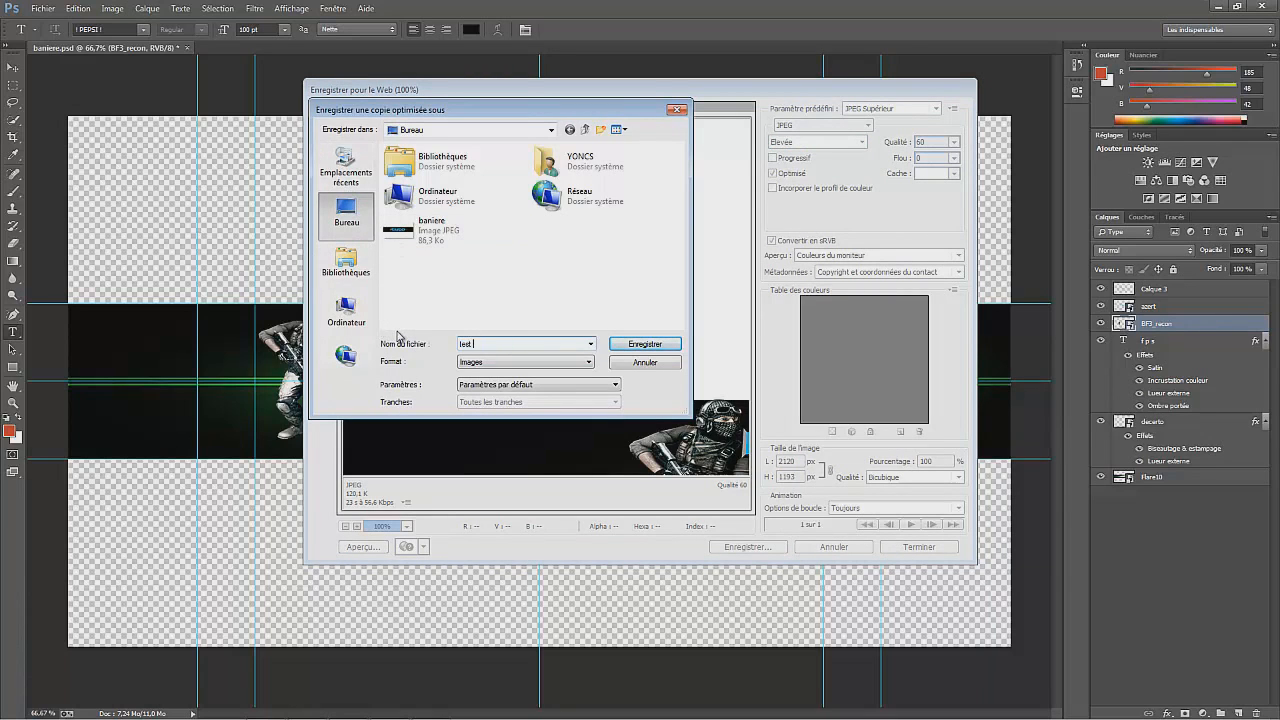
pyautogui.click(637, 345)
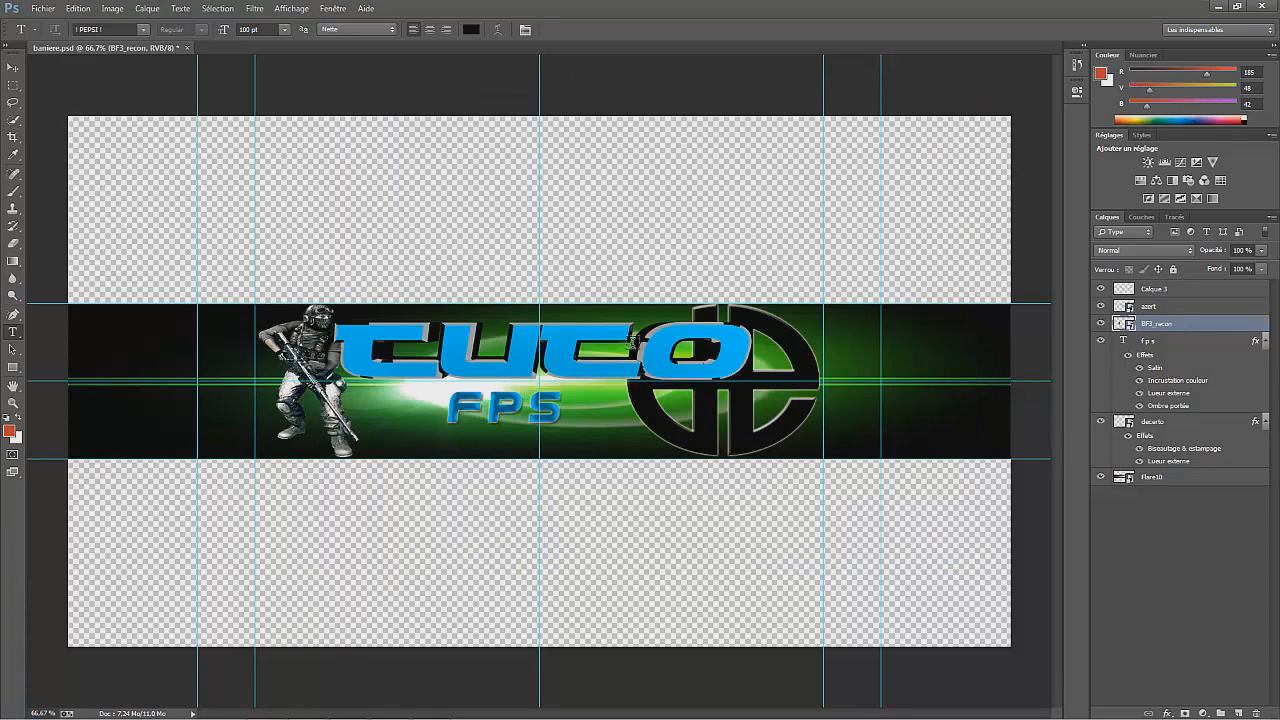
# Minimise Photoshop, open the exported test-3 image from the desktop to check the banner, and close the viewer.
pyautogui.click(1216, 7)
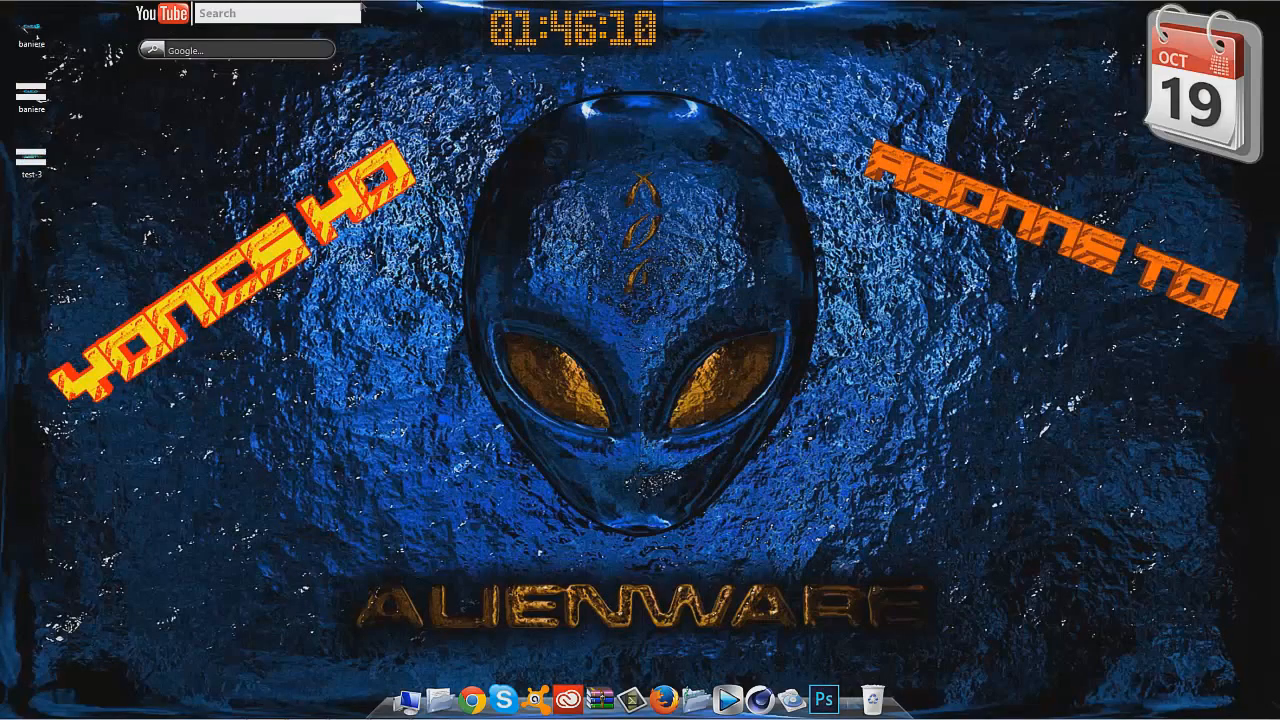
pyautogui.doubleClick(31, 160)
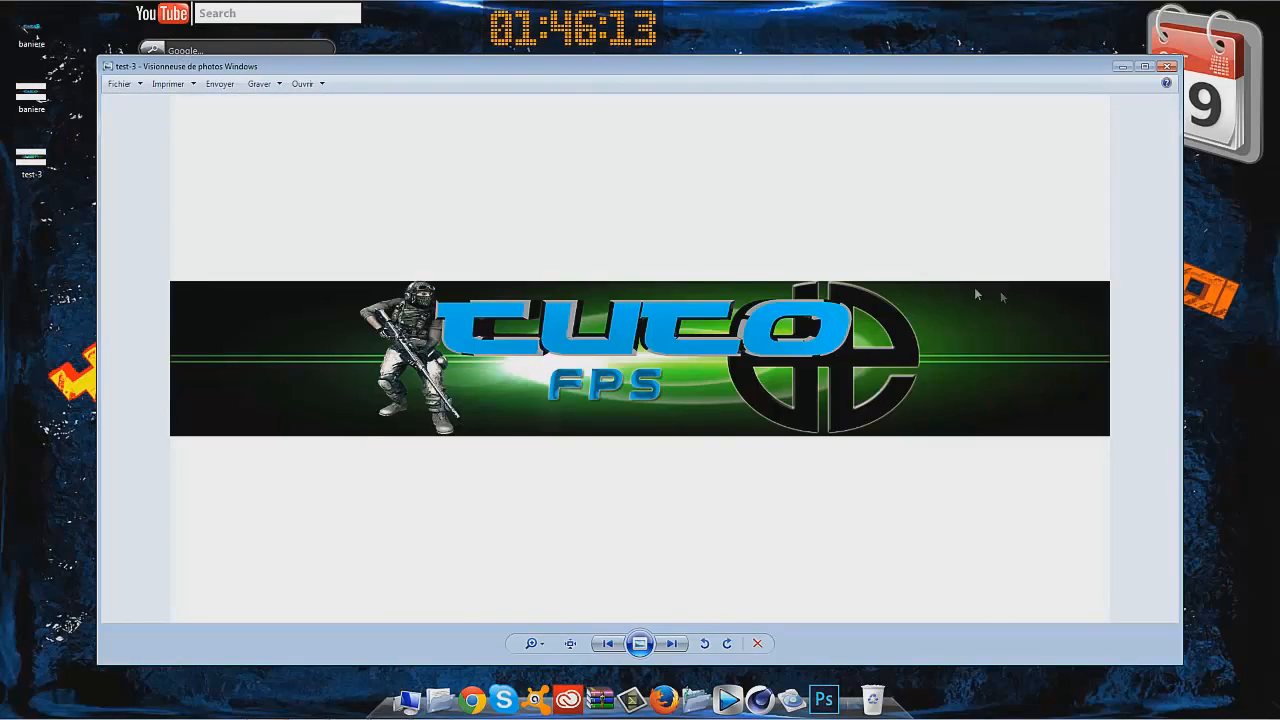
pyautogui.click(1166, 67)
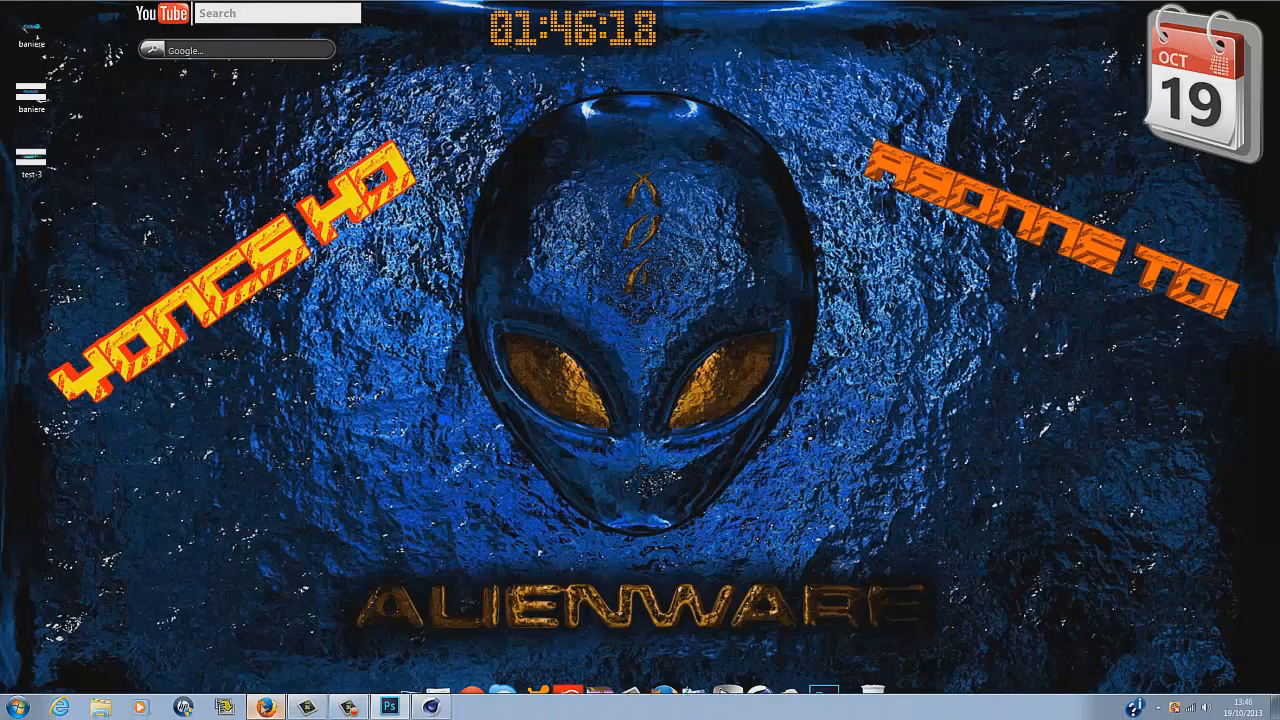
# Switch to the YouTube channel in Firefox, upload test-3 from the desktop as channel art, check its crop area and apply it.
pyautogui.click(266, 707)
pyautogui.click(310, 9)
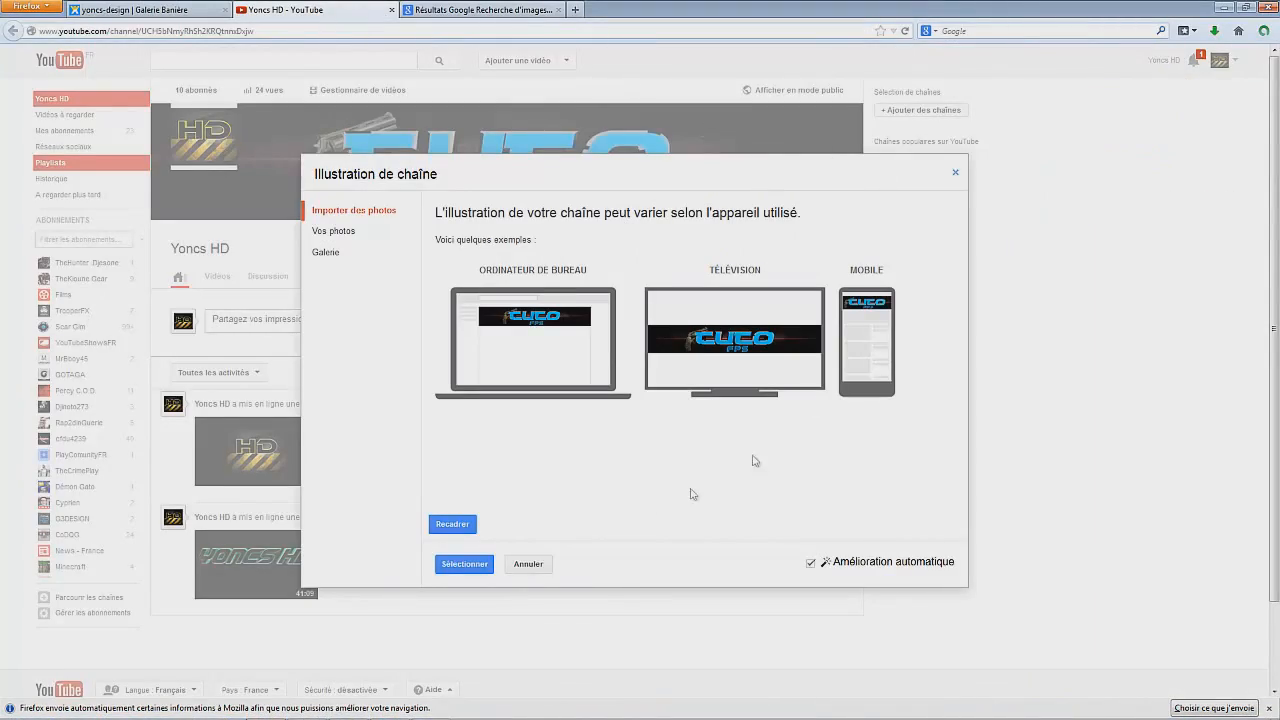
pyautogui.click(393, 218)
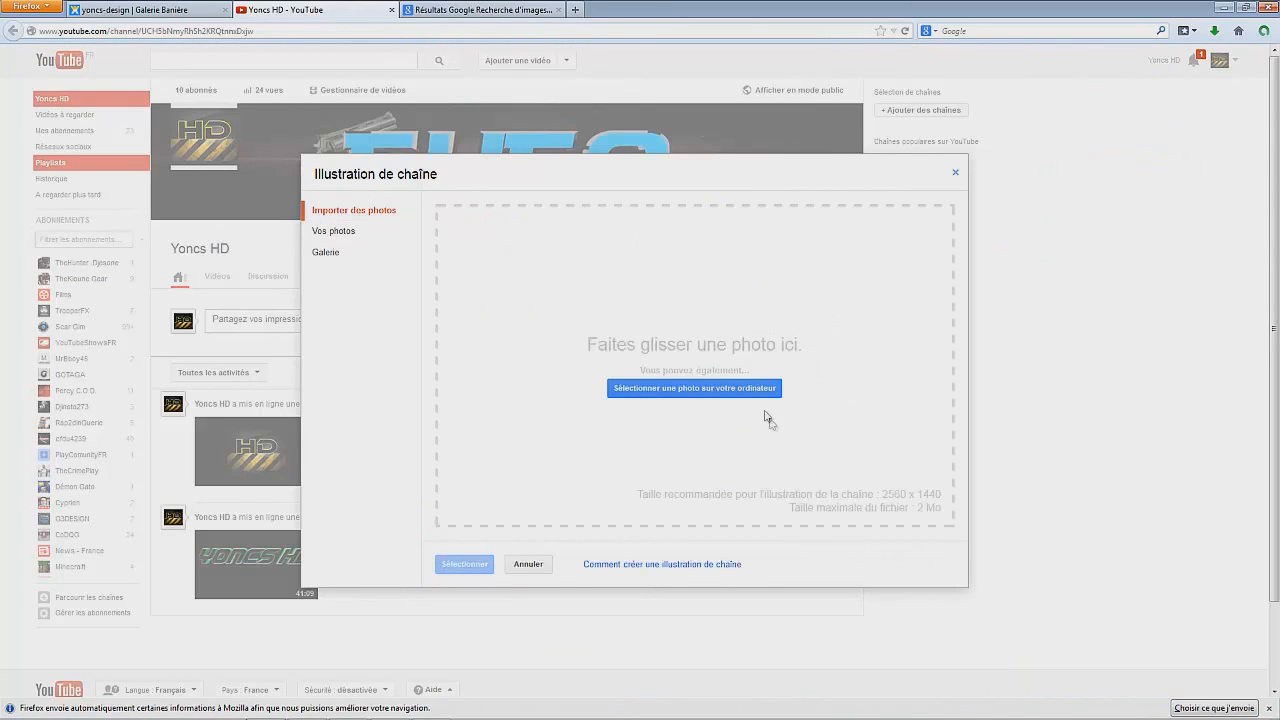
pyautogui.click(757, 393)
pyautogui.click(172, 162)
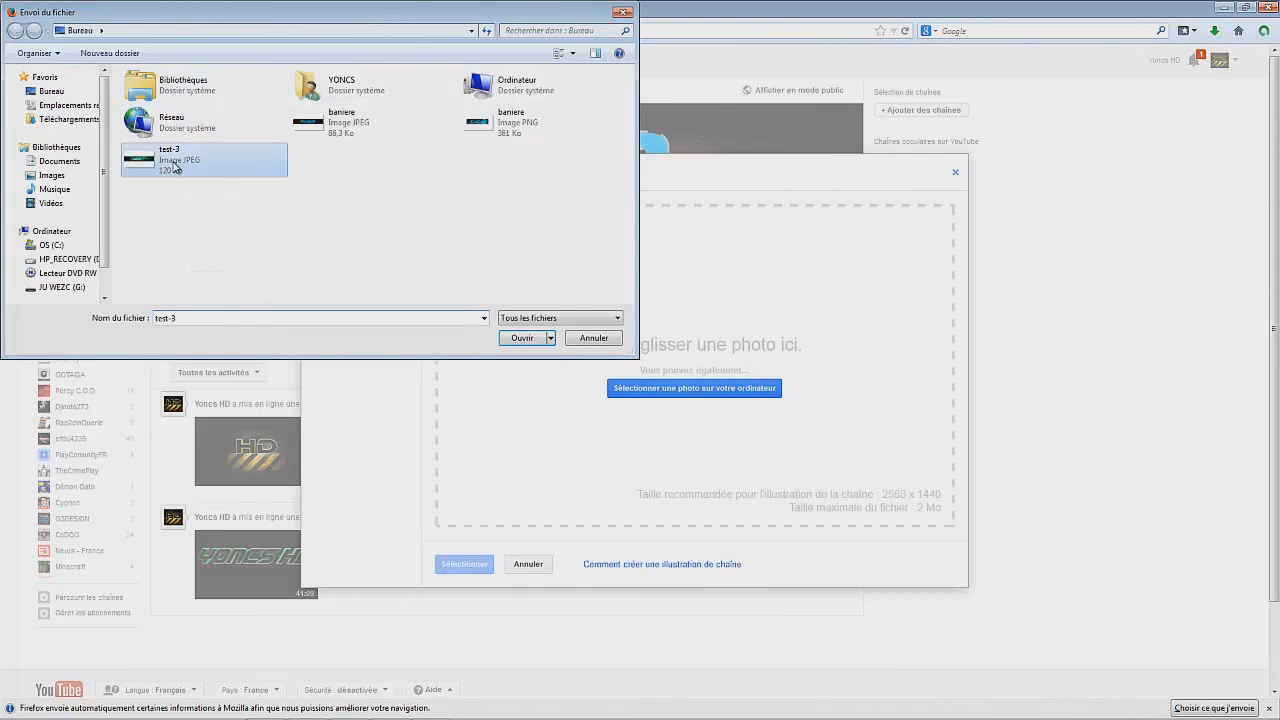
pyautogui.doubleClick(174, 167)
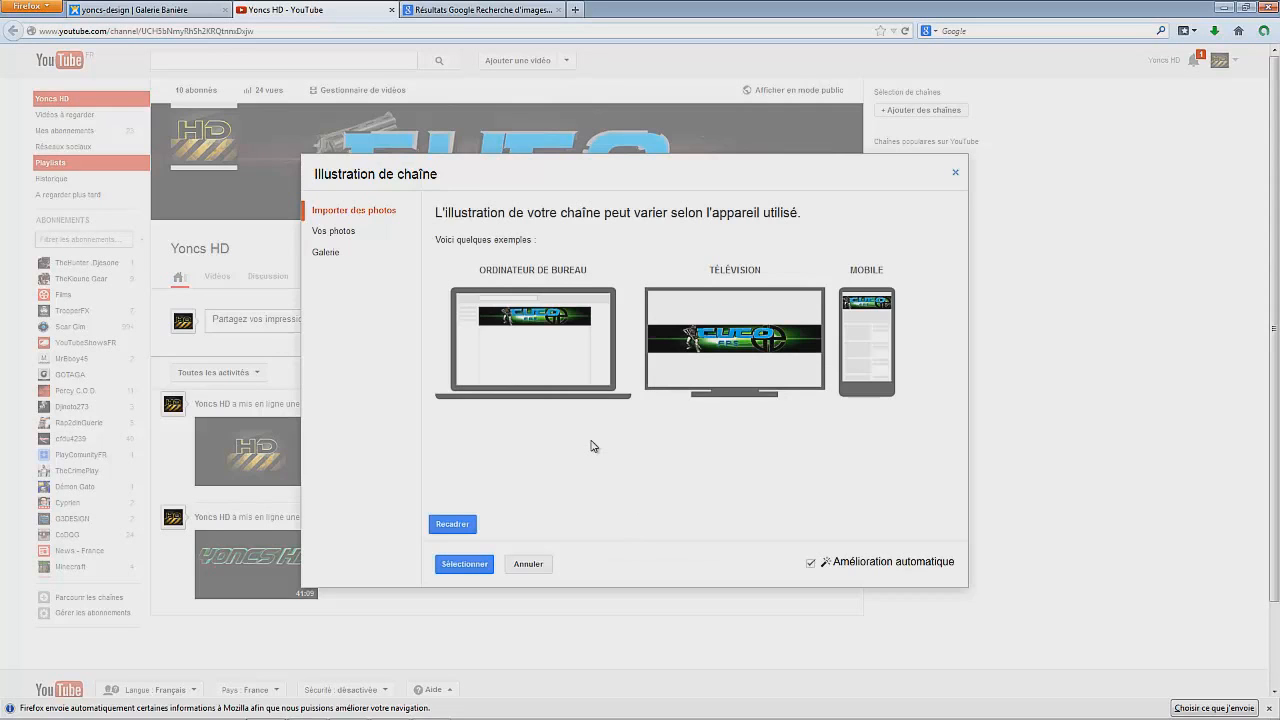
pyautogui.click(452, 525)
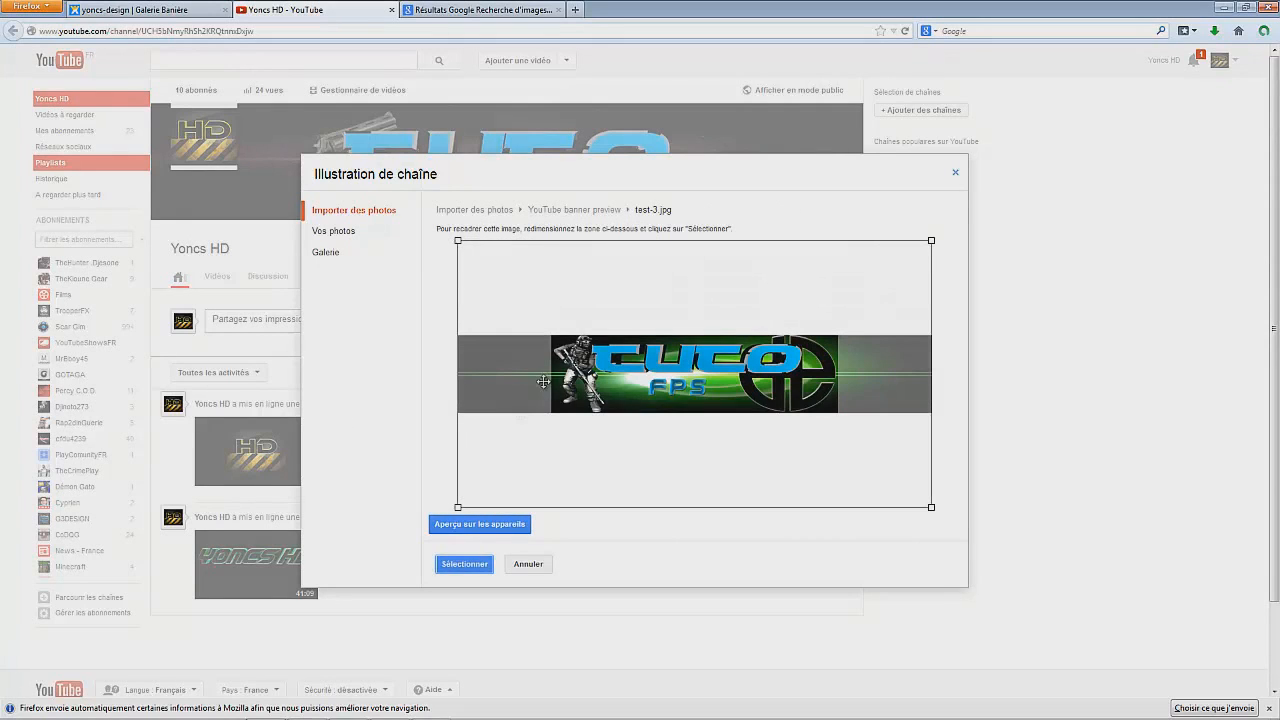
pyautogui.click(465, 564)
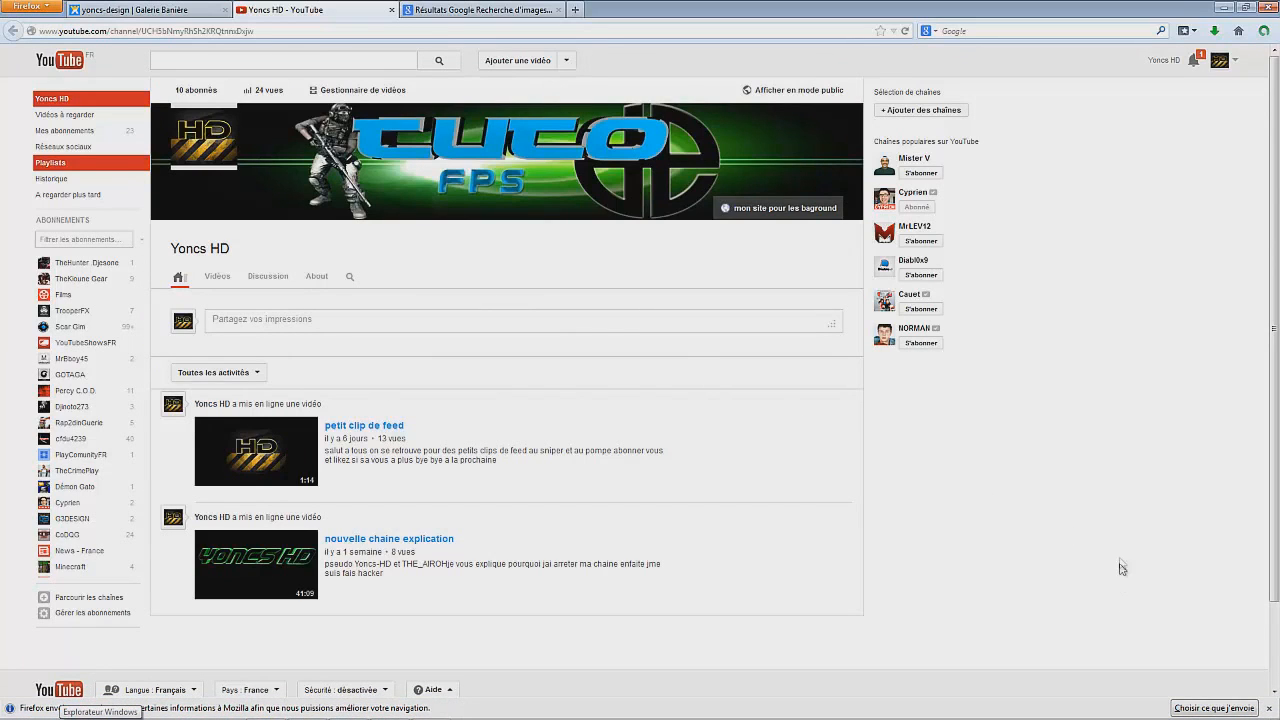
# View the channel's Google+ profile page through the channel icon, and close that page.
pyautogui.click(226, 114)
pyautogui.click(753, 403)
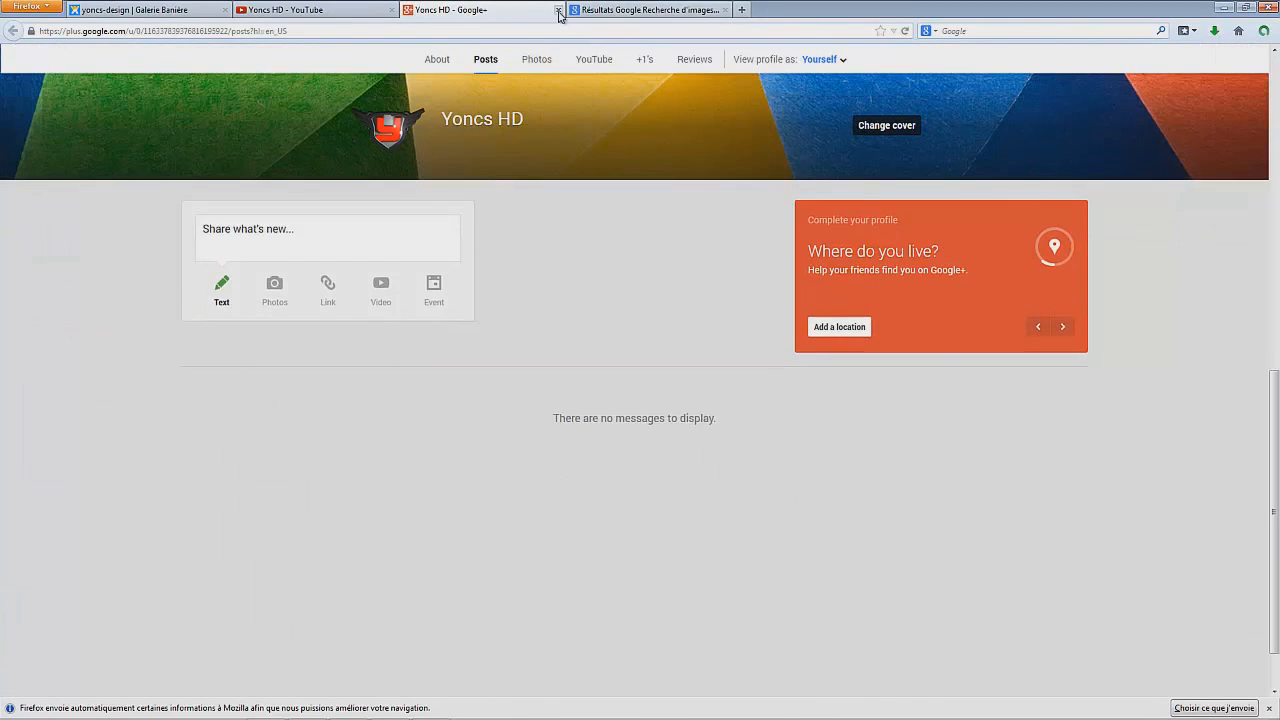
pyautogui.click(558, 9)
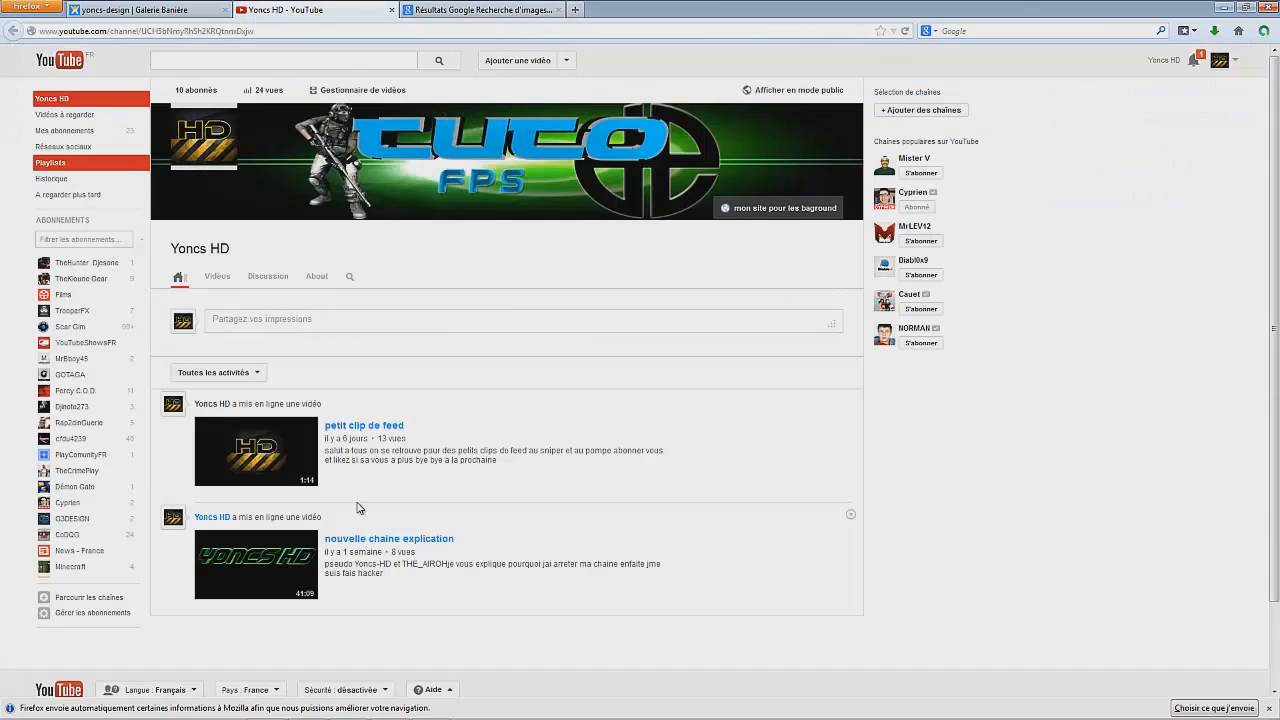
pyautogui.rightClick(431, 496)
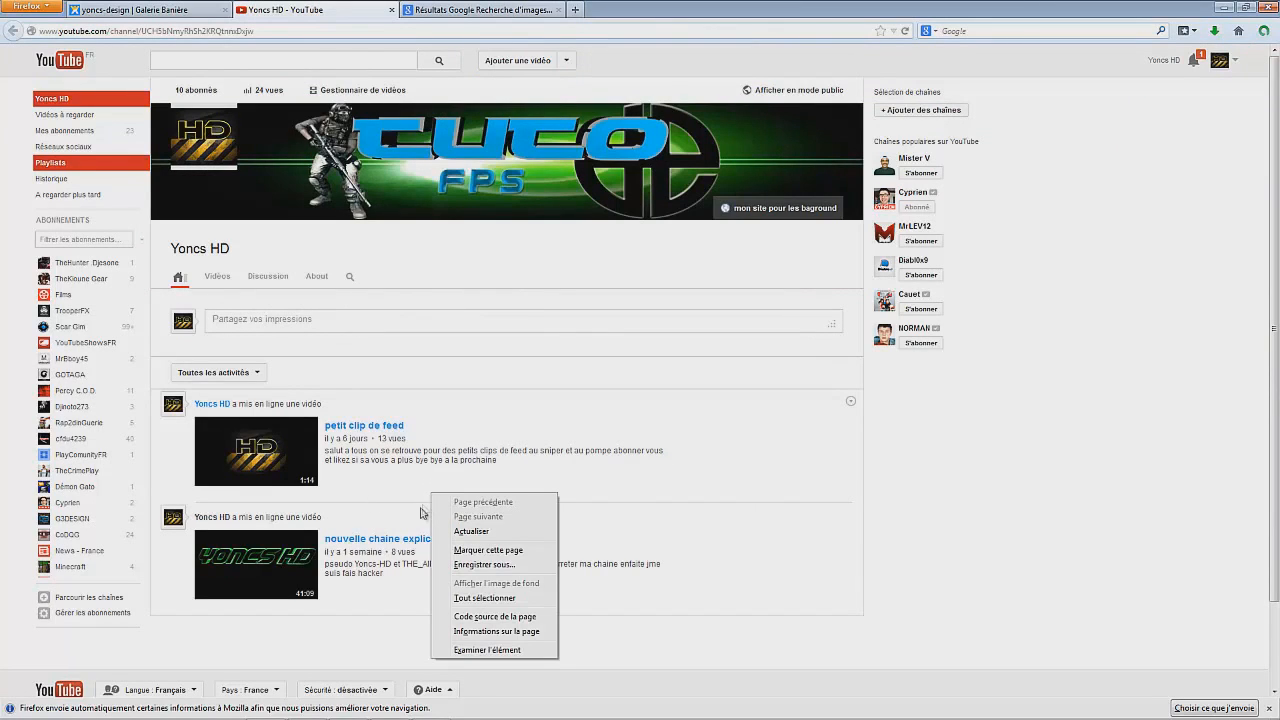
pyautogui.click(1106, 525)
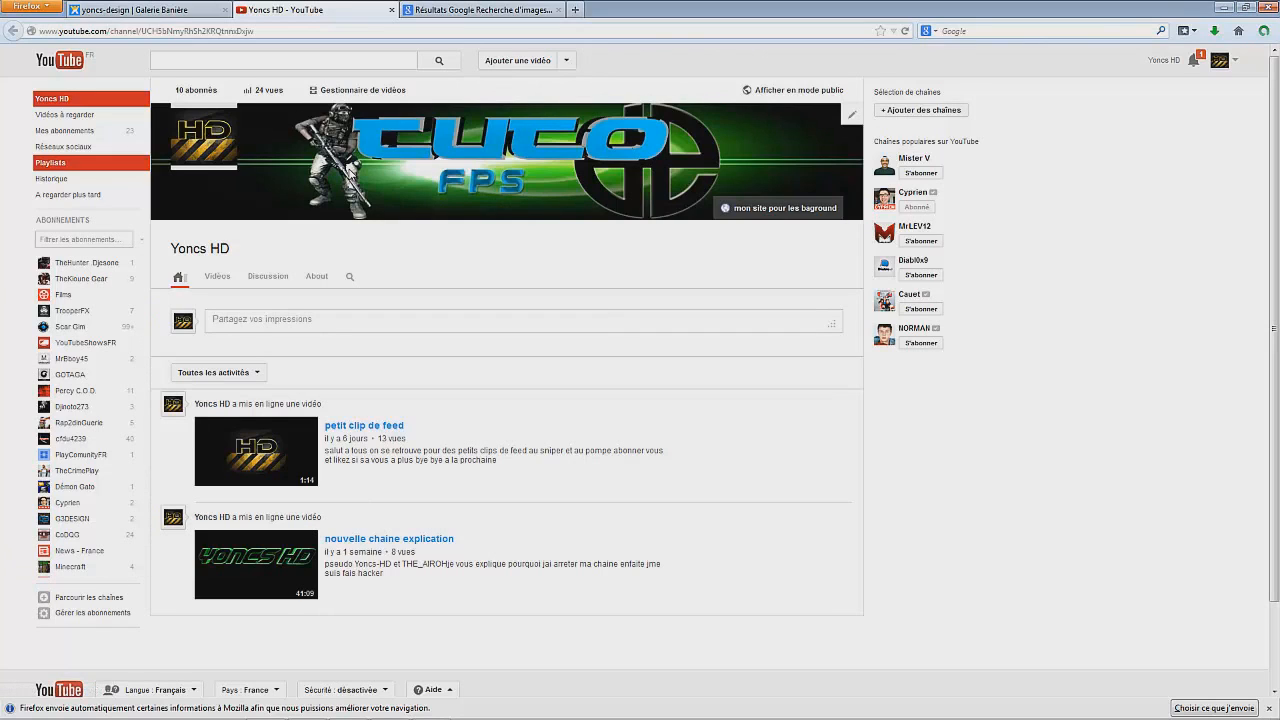
pyautogui.rightClick(354, 197)
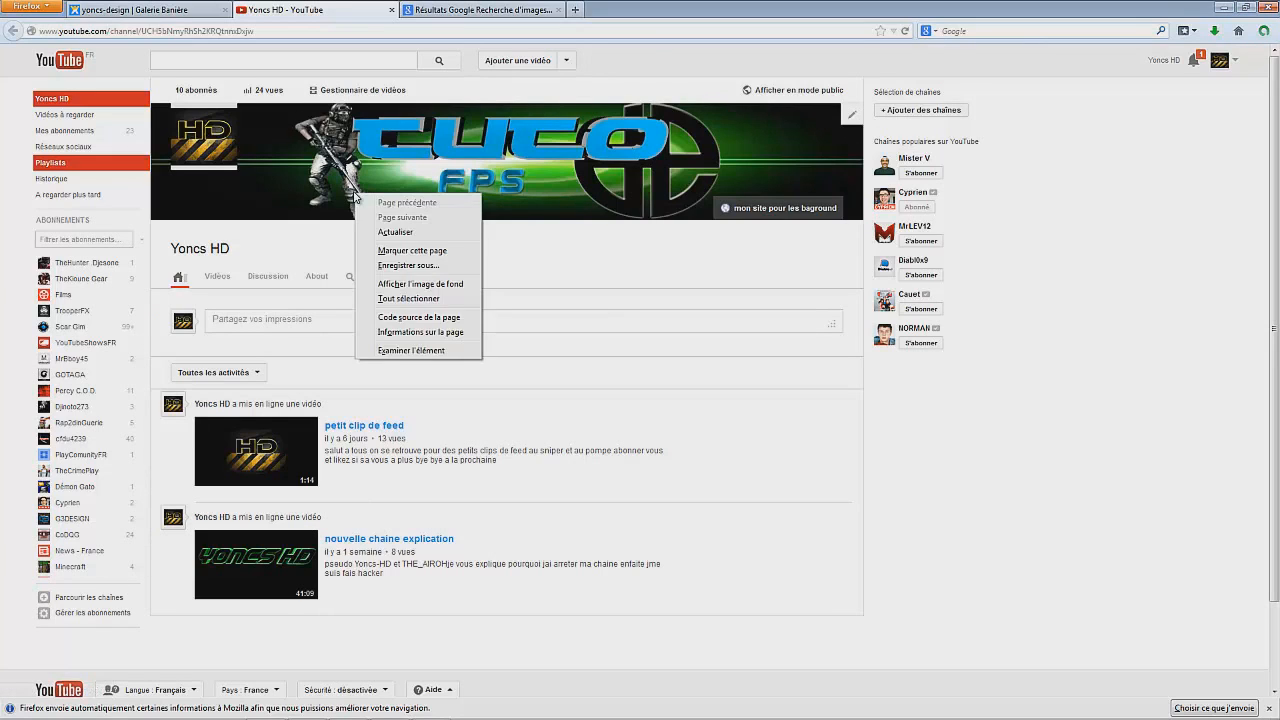
pyautogui.click(1056, 514)
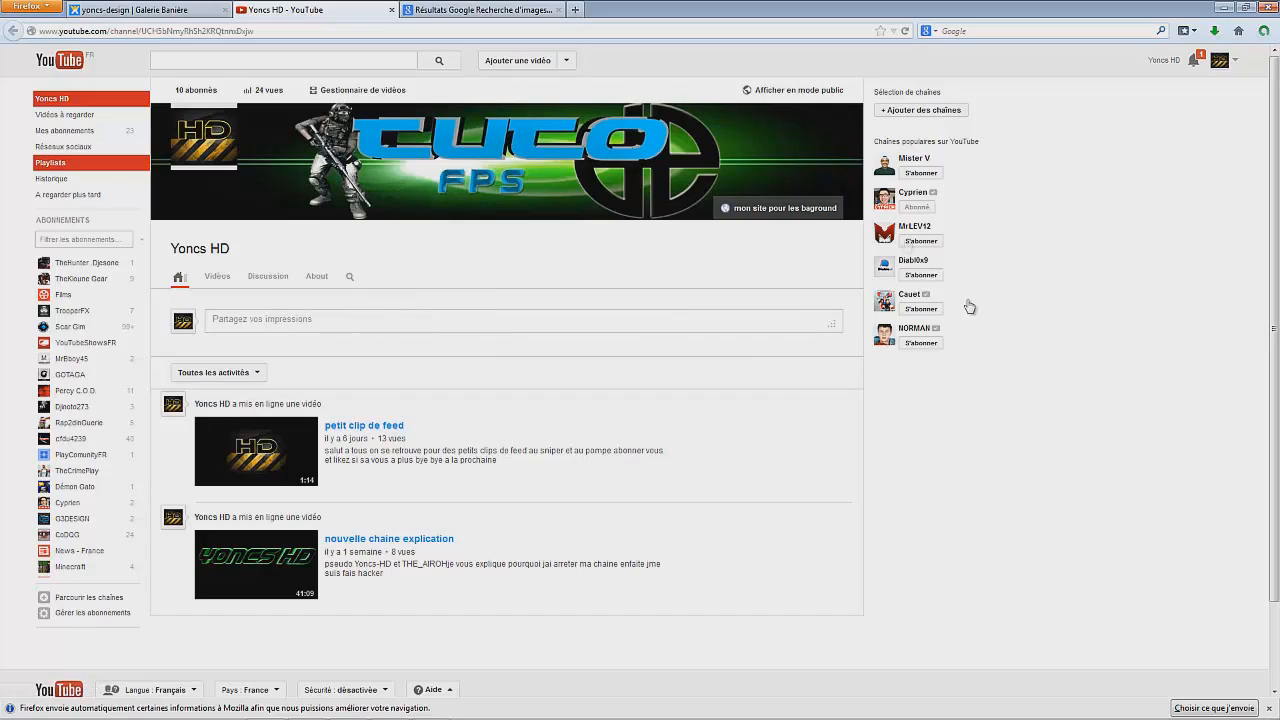
# Open and close the banner's "mon site pour les baground" link, view the yoncs-design banner gallery, and return to the YouTube channel.
pyautogui.click(786, 210)
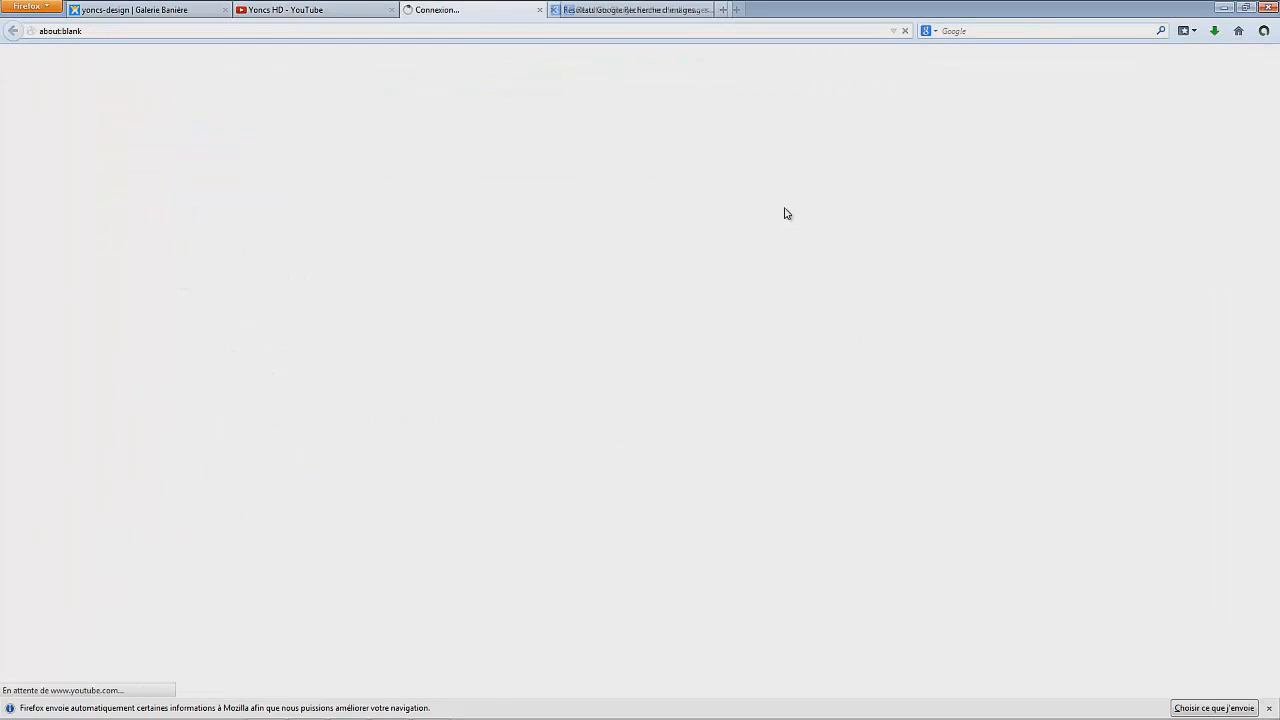
pyautogui.click(558, 10)
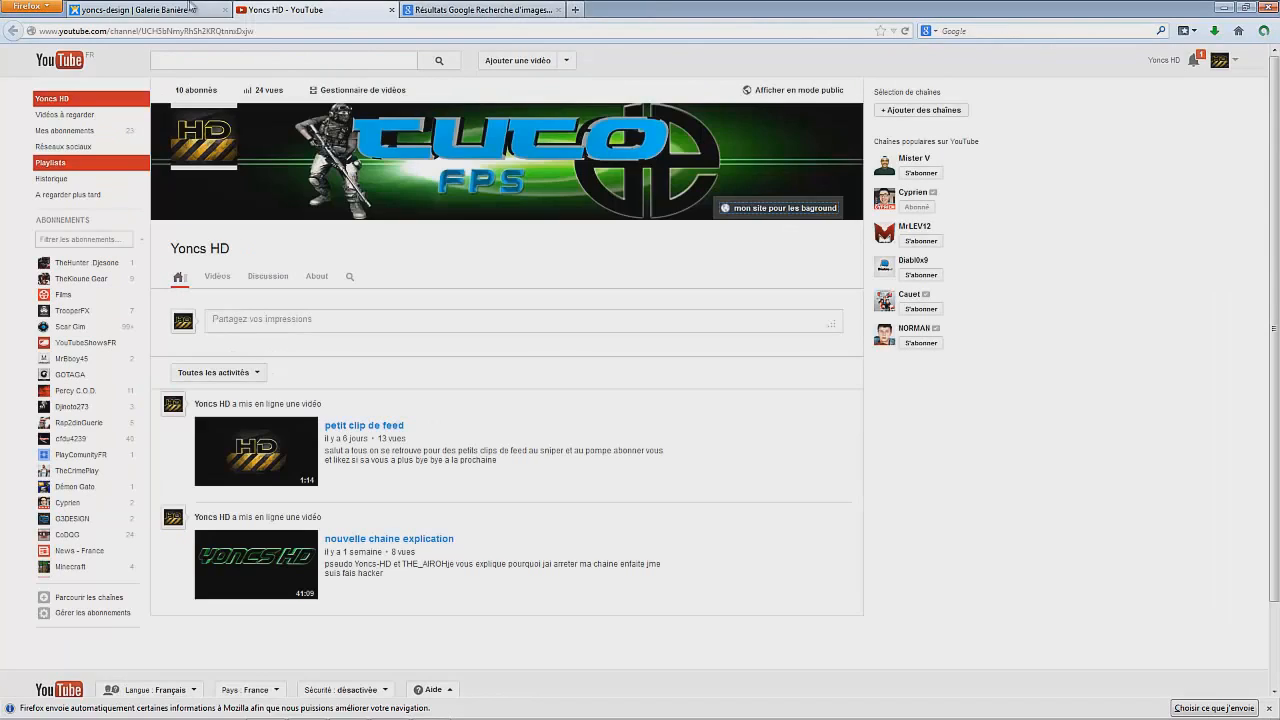
pyautogui.click(152, 9)
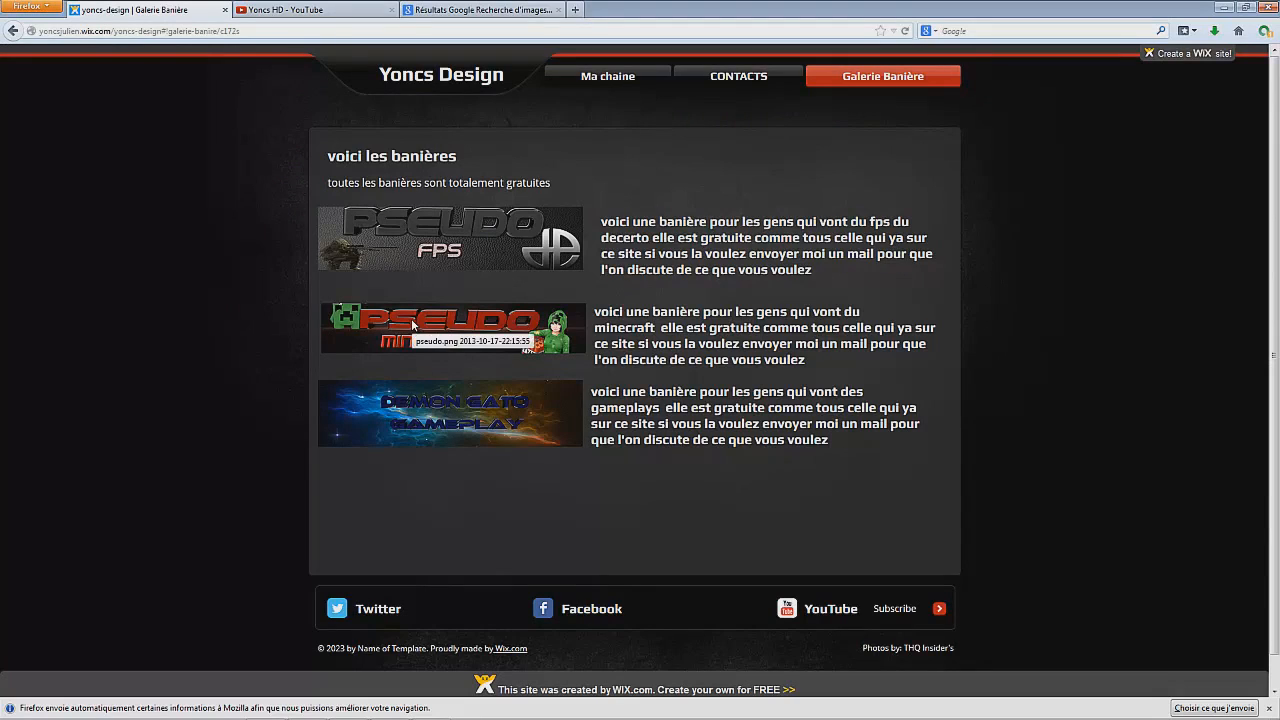
pyautogui.click(296, 8)
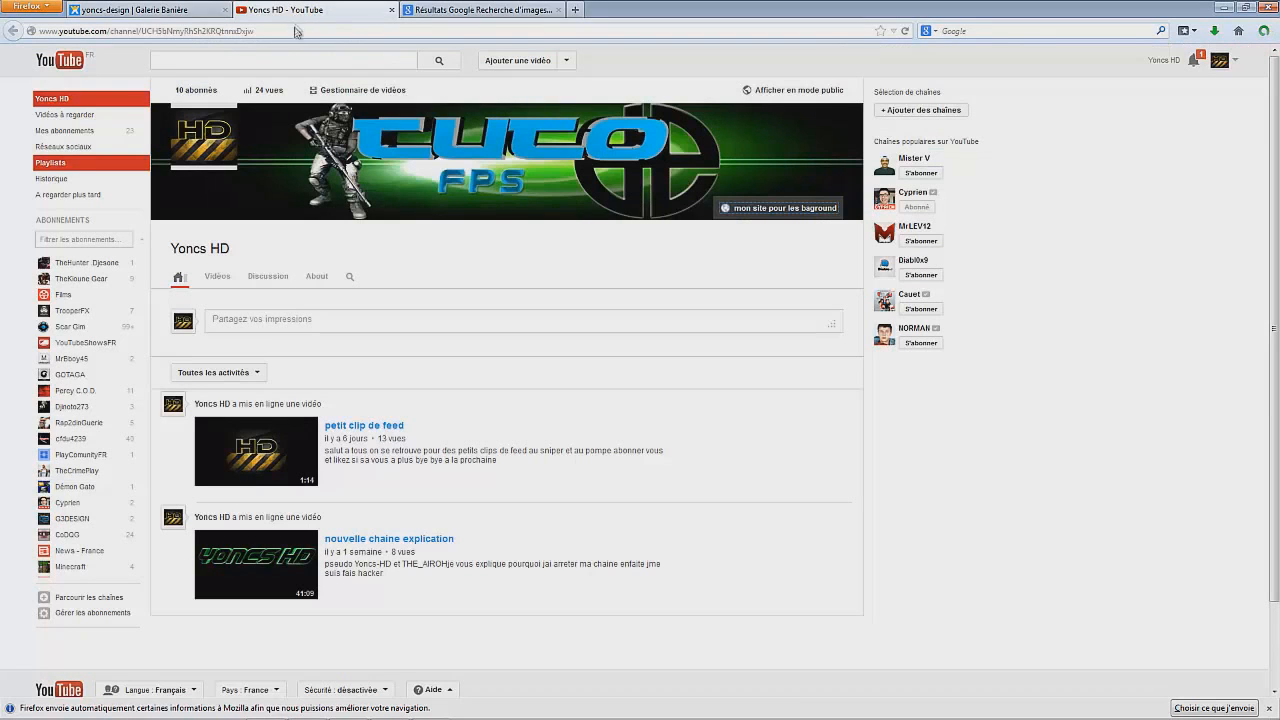
# Minimise Firefox to return to the desktop and bring up the screen recorder window.
pyautogui.rightClick(116, 117)
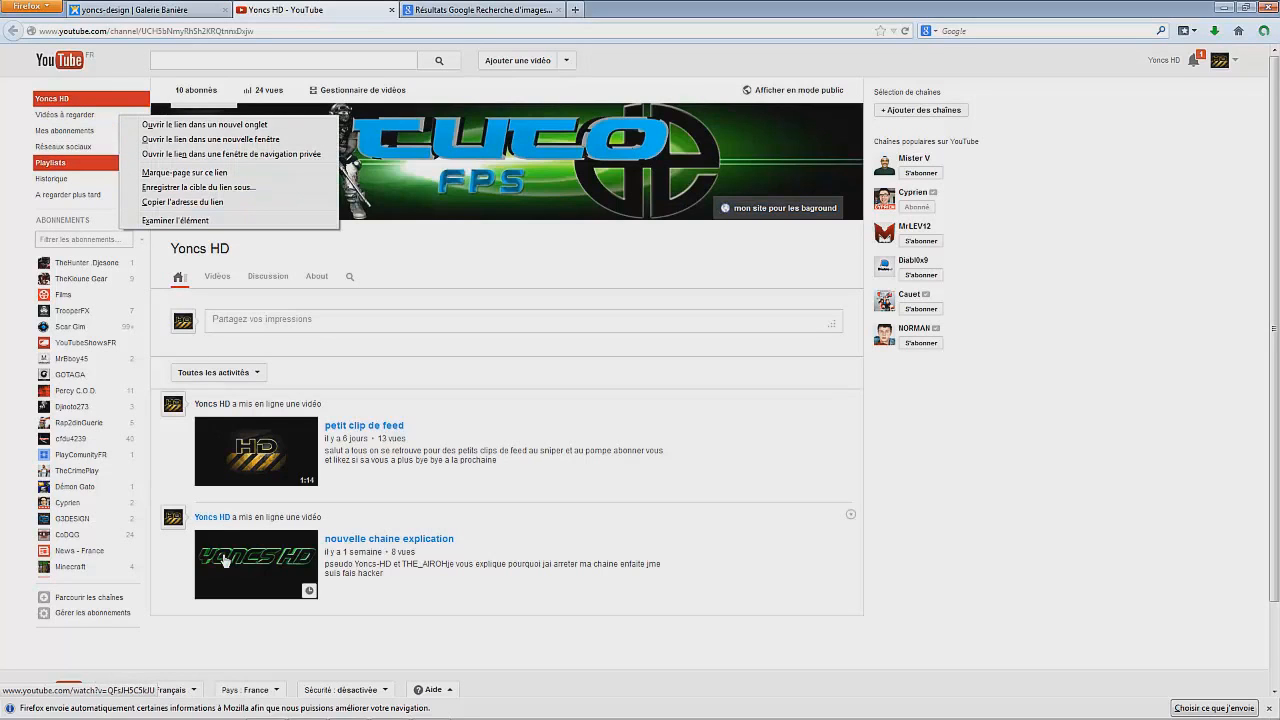
pyautogui.click(1173, 602)
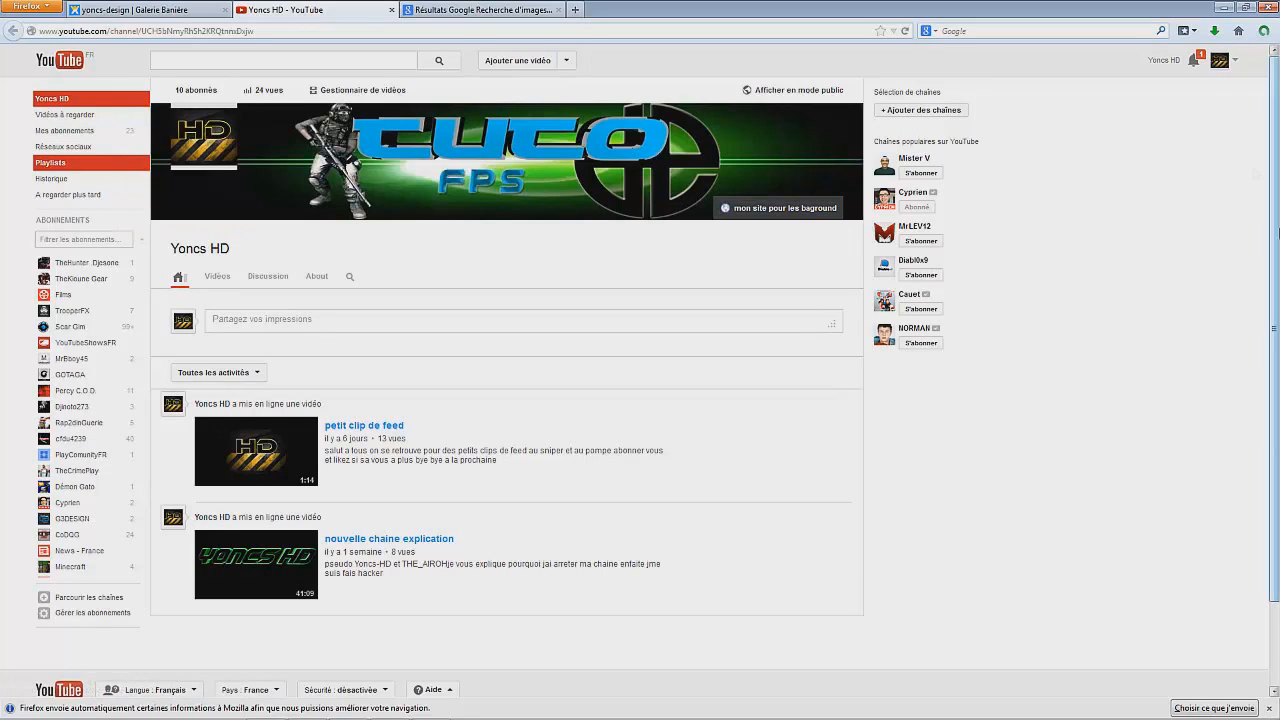
pyautogui.click(1222, 6)
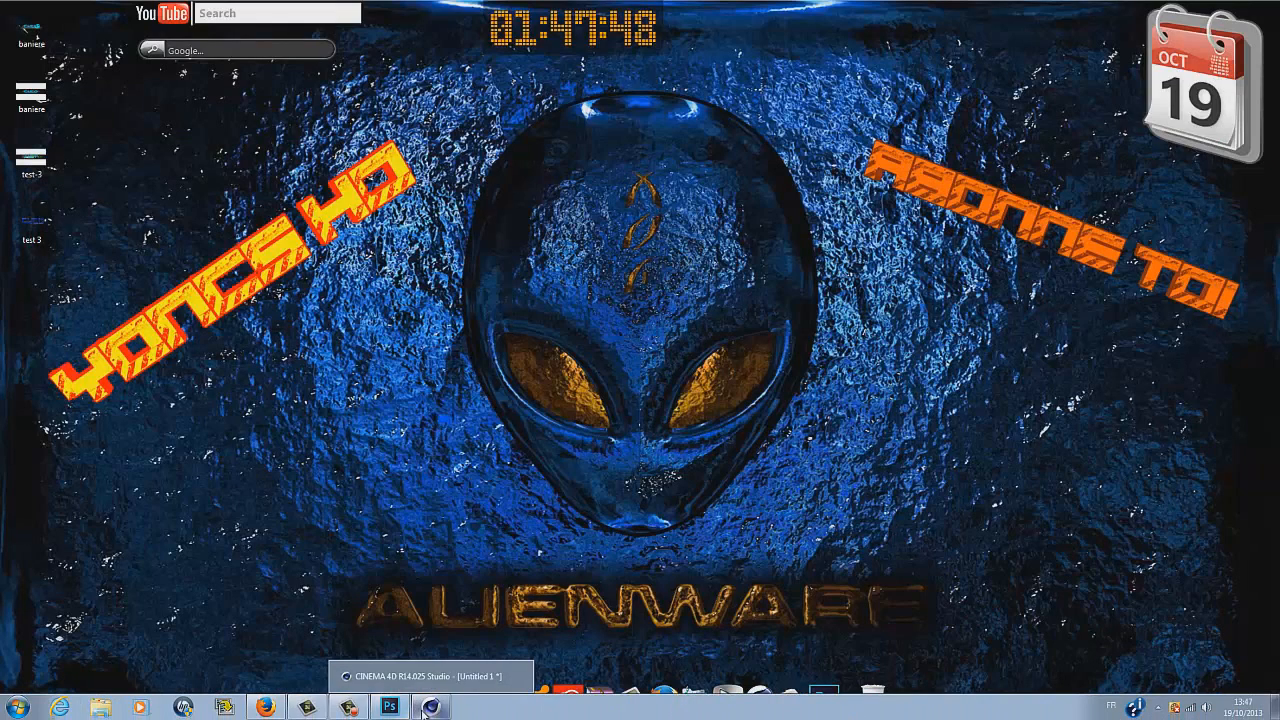
pyautogui.click(345, 709)
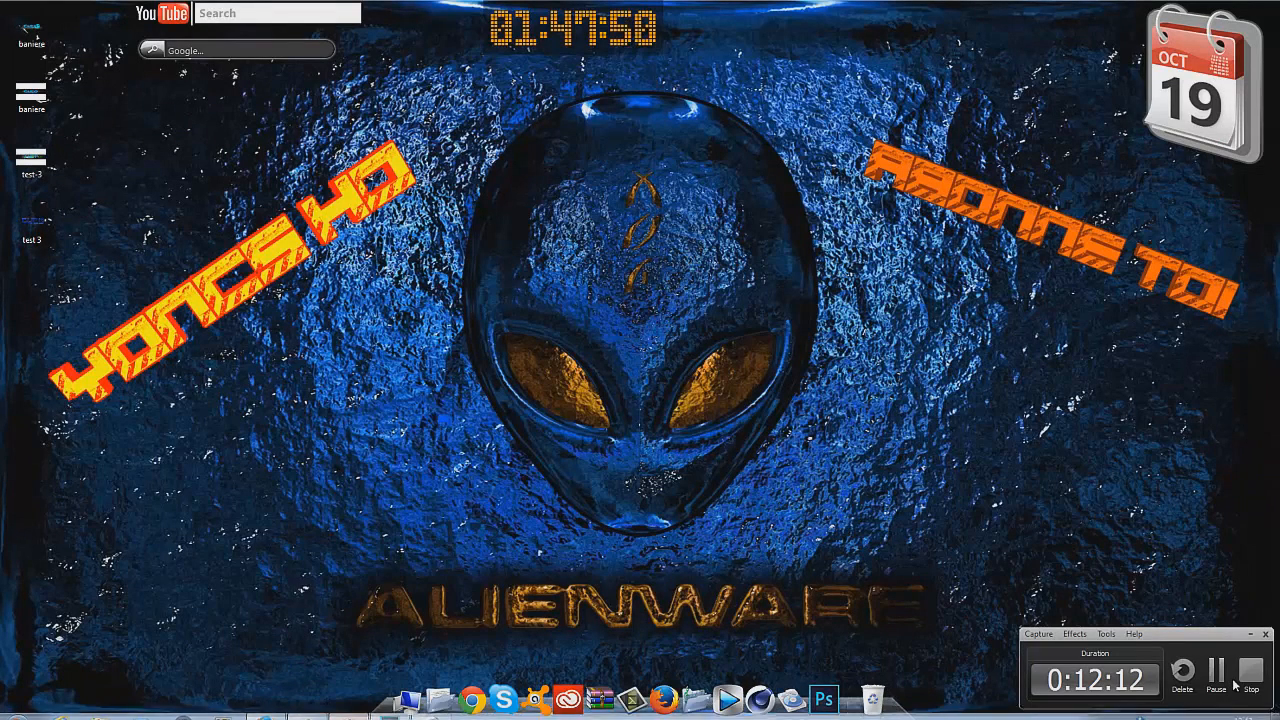